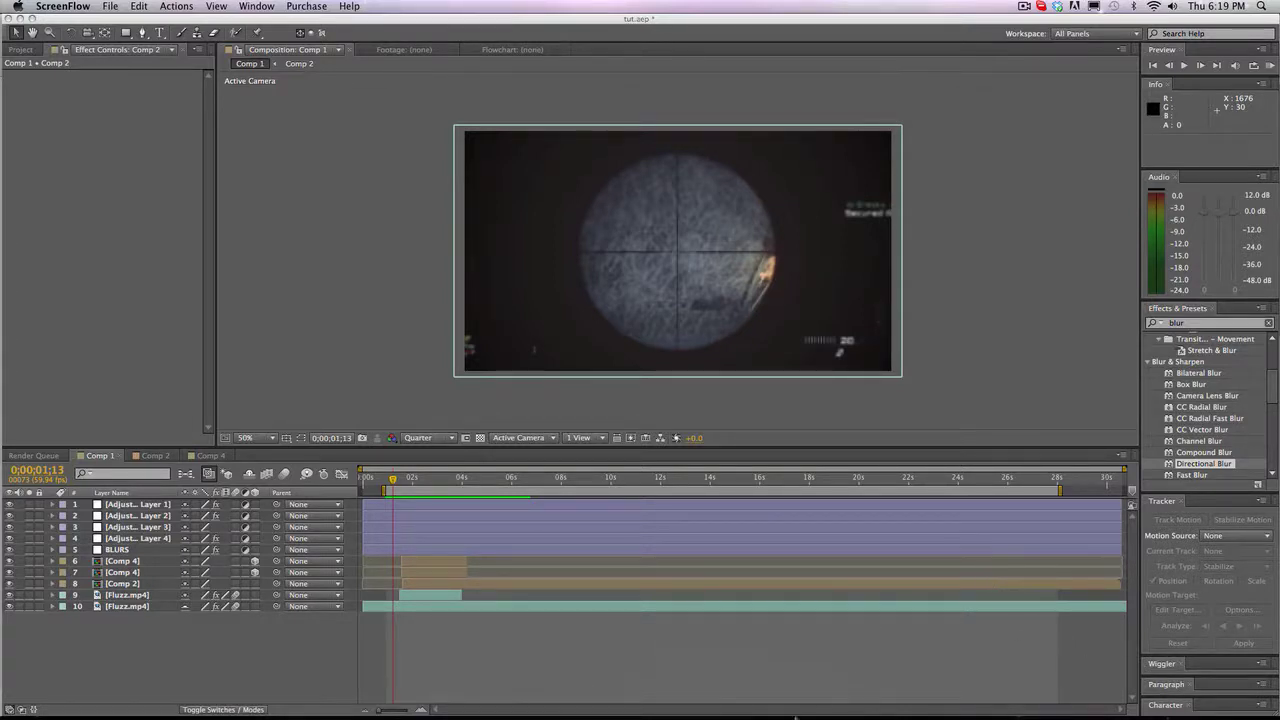
- Bring After Effects forward, then play and stop a RAM preview of Comp 1
mouse_move(796, 717)
click(1052, 22)
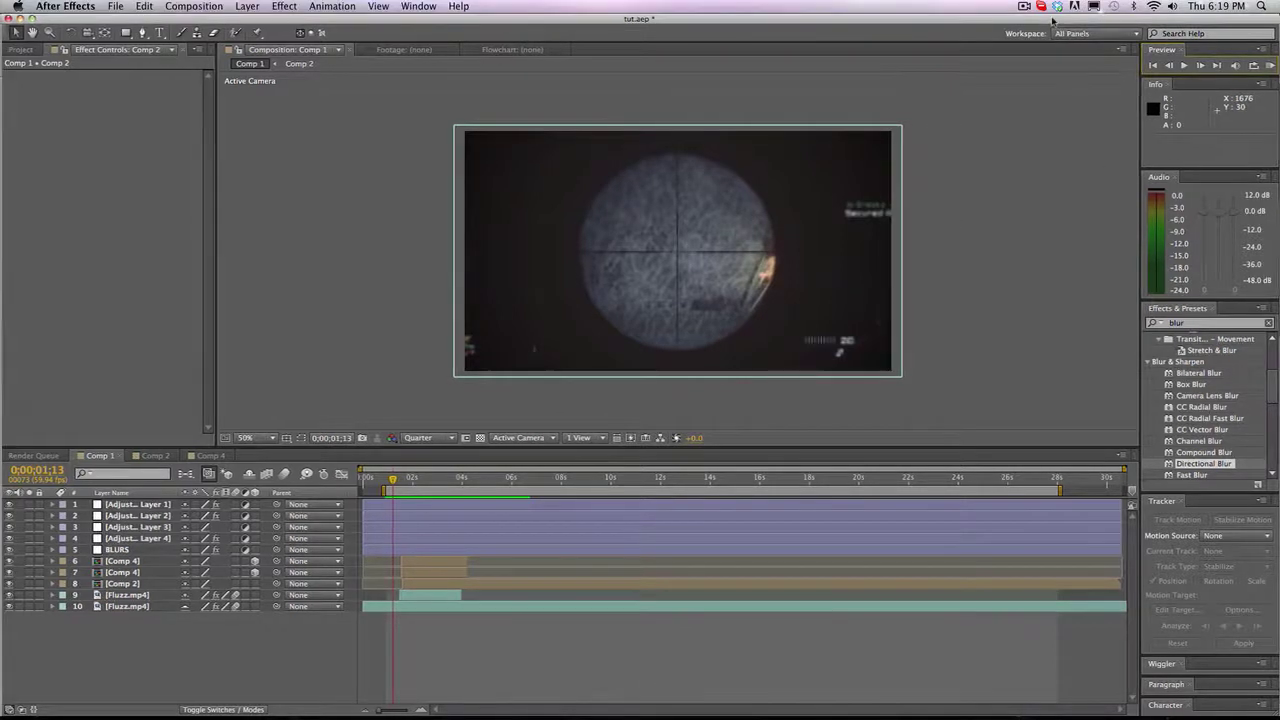
click(1269, 65)
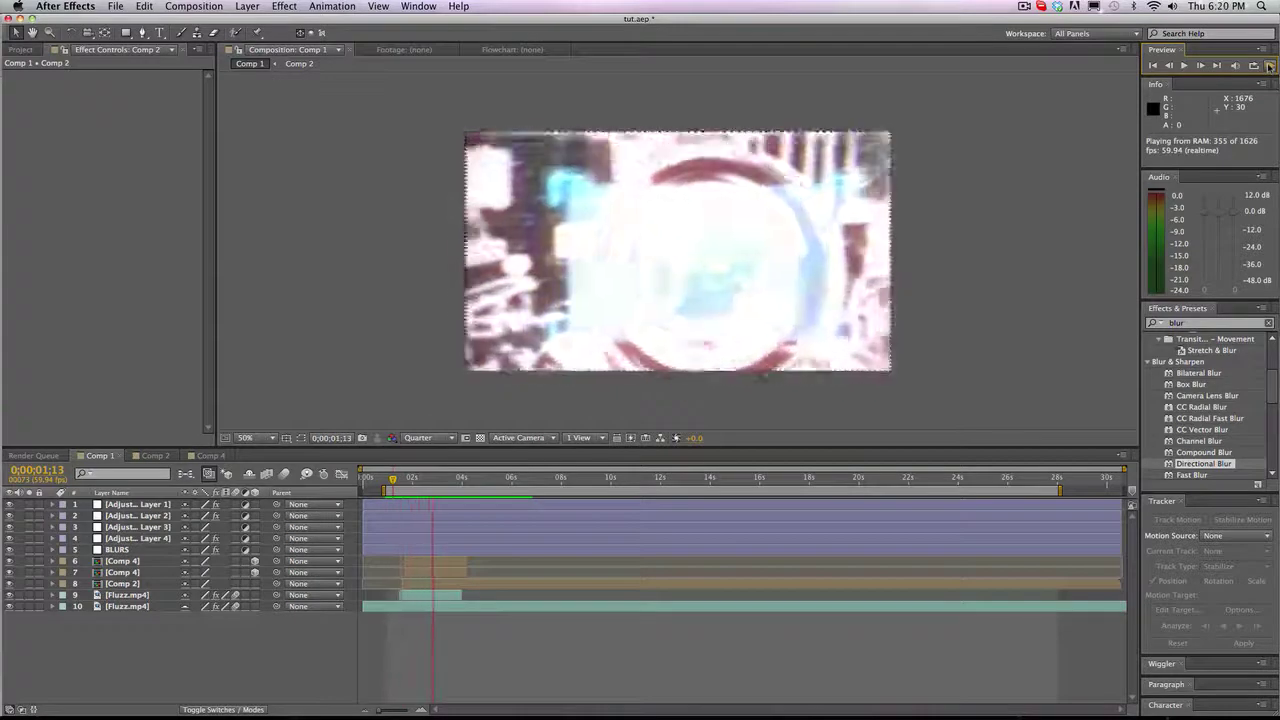
click(472, 587)
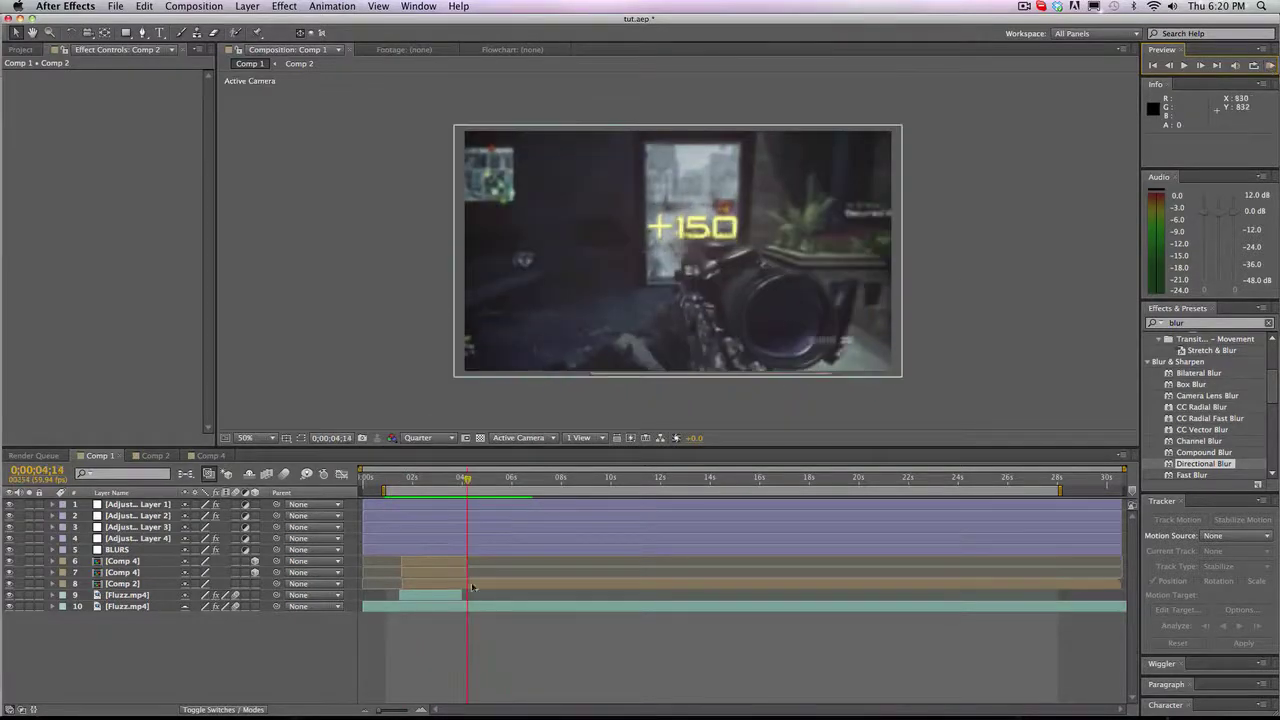
- Park the playhead at 0;00;02;56 and select Adjustment Layer 1
click(435, 482)
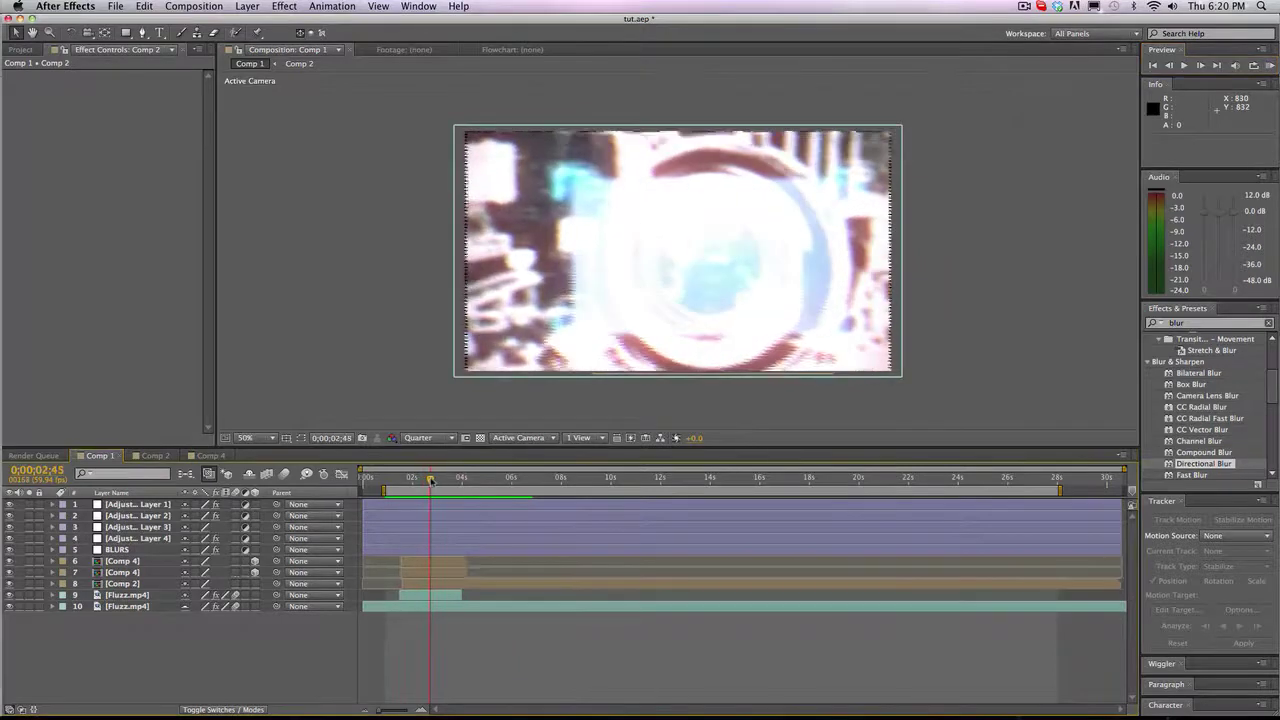
drag(435, 482, 436, 482)
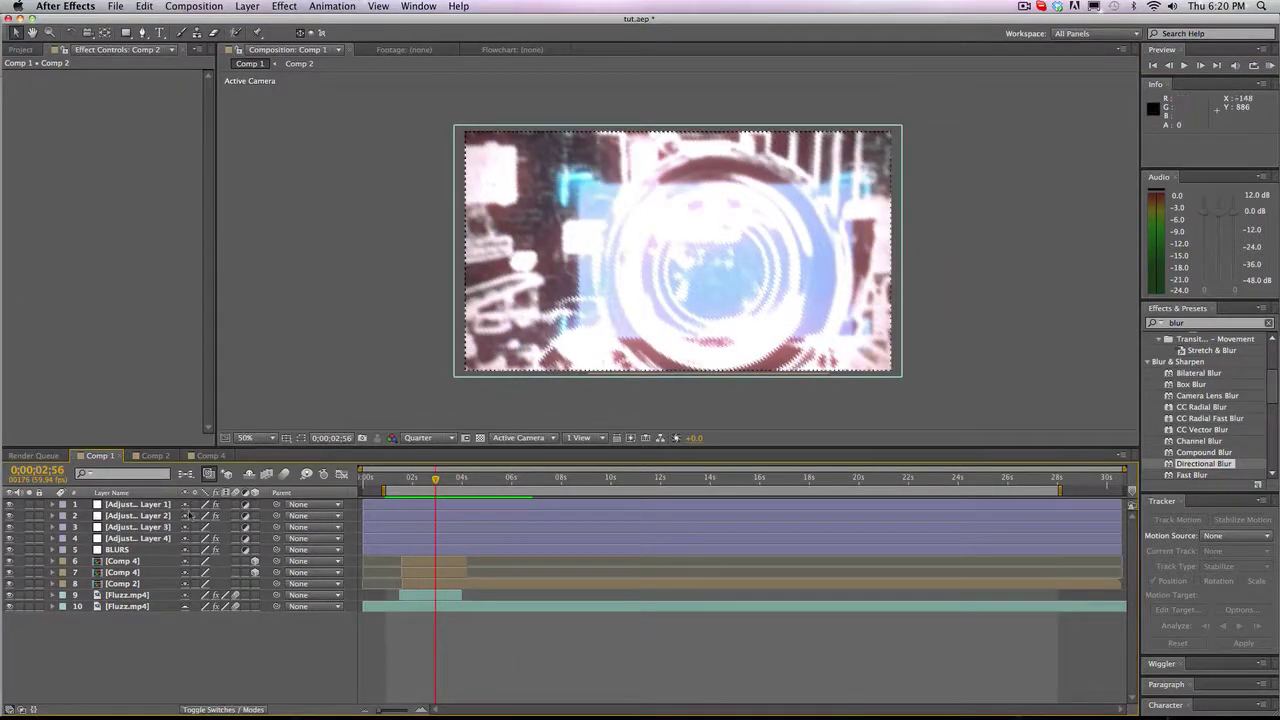
click(166, 503)
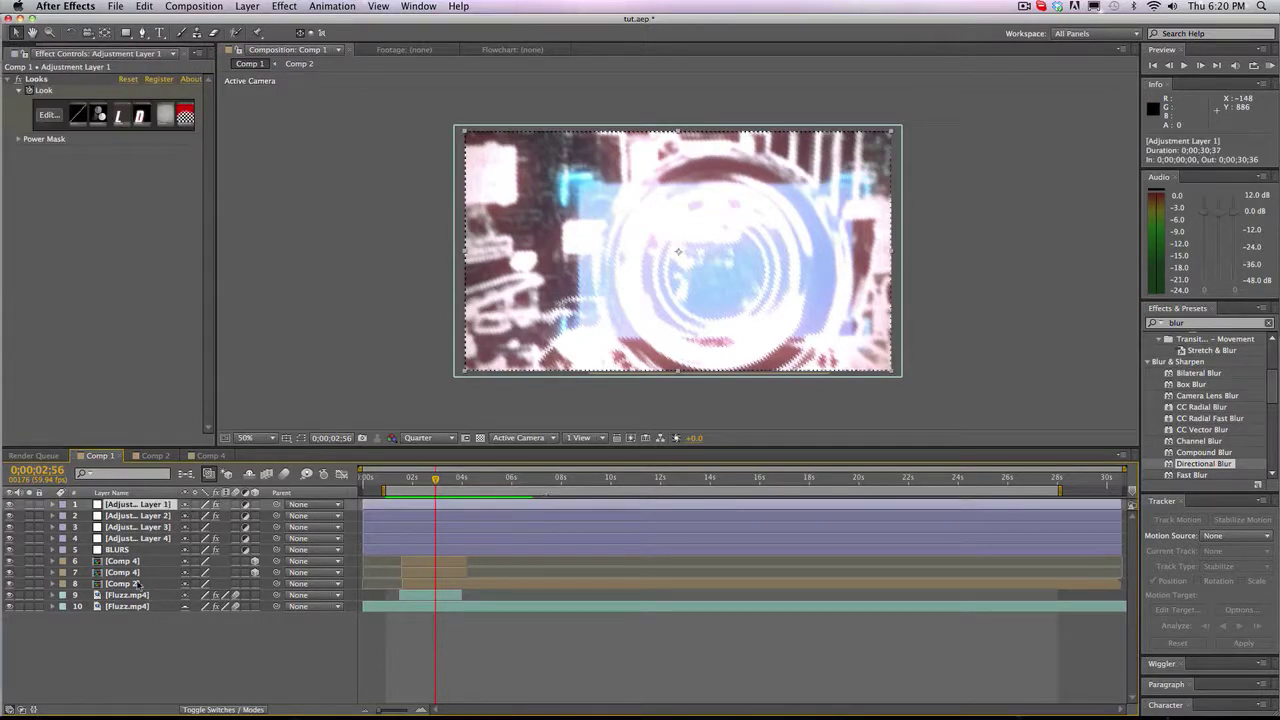
- Hide layers 1 through 9, RAM-preview the raw gameplay, and scrub around 0;00;03;59
drag(10, 597, 10, 504)
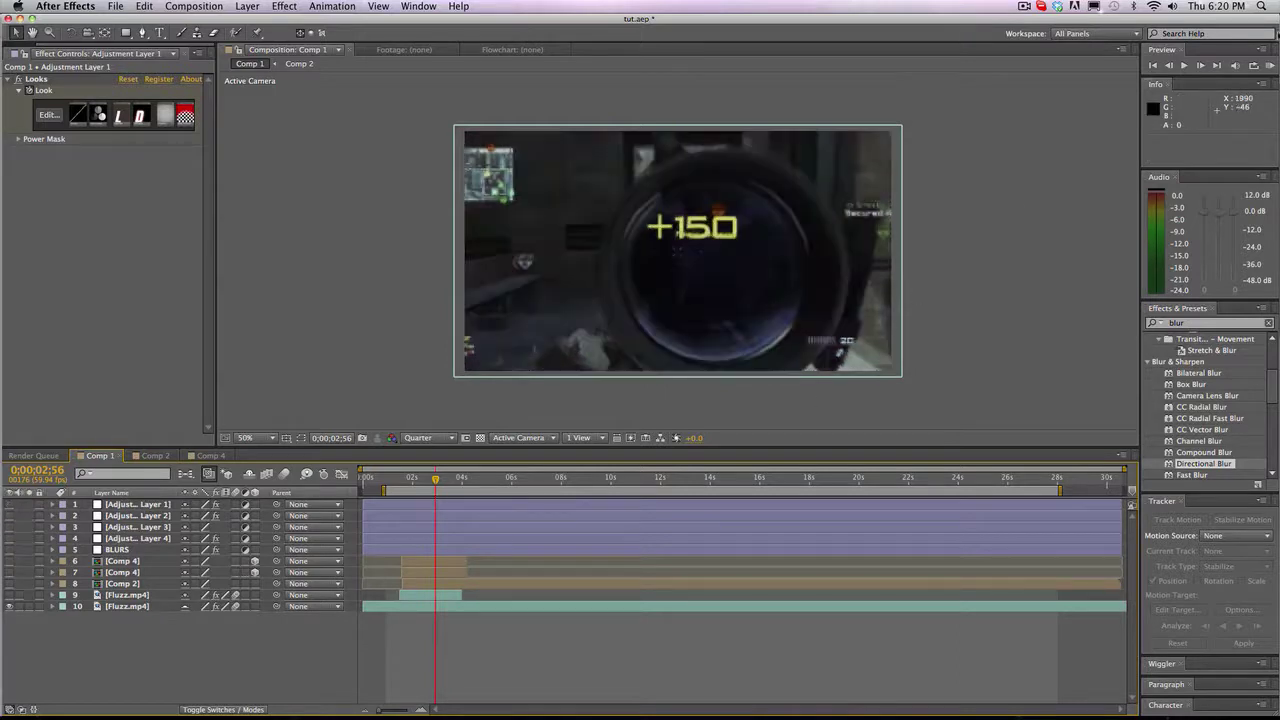
click(1270, 65)
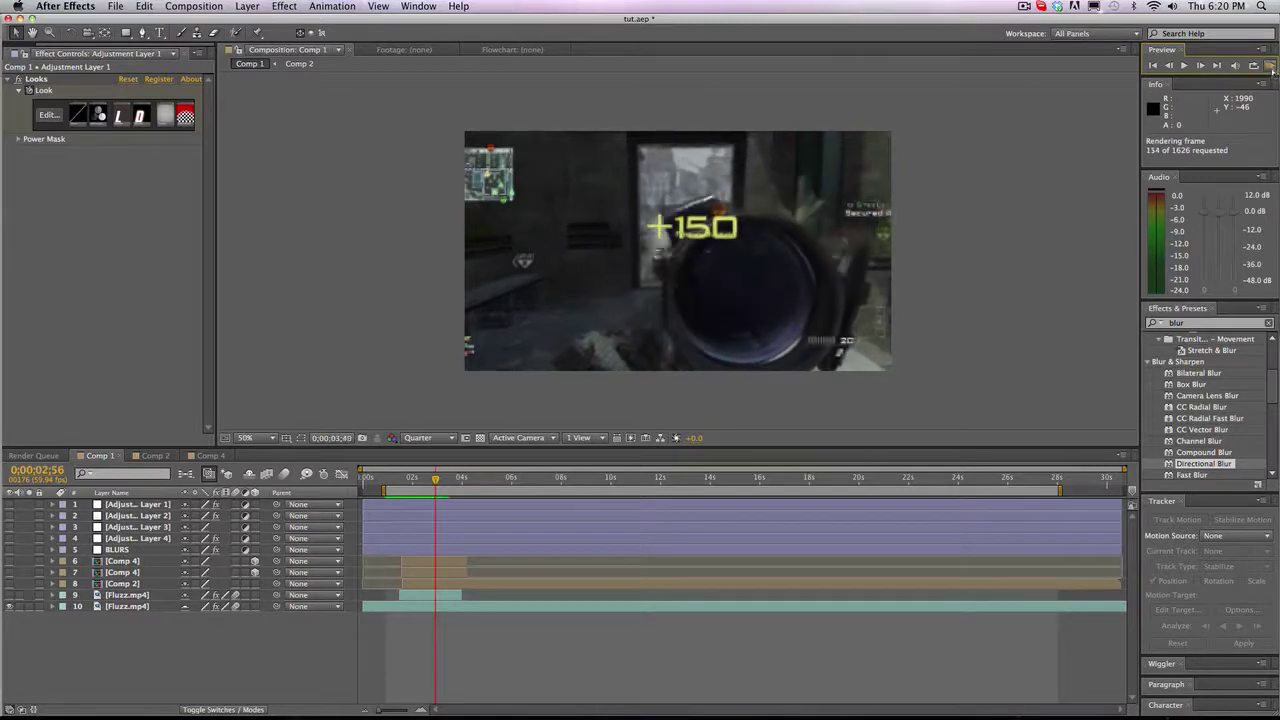
click(476, 463)
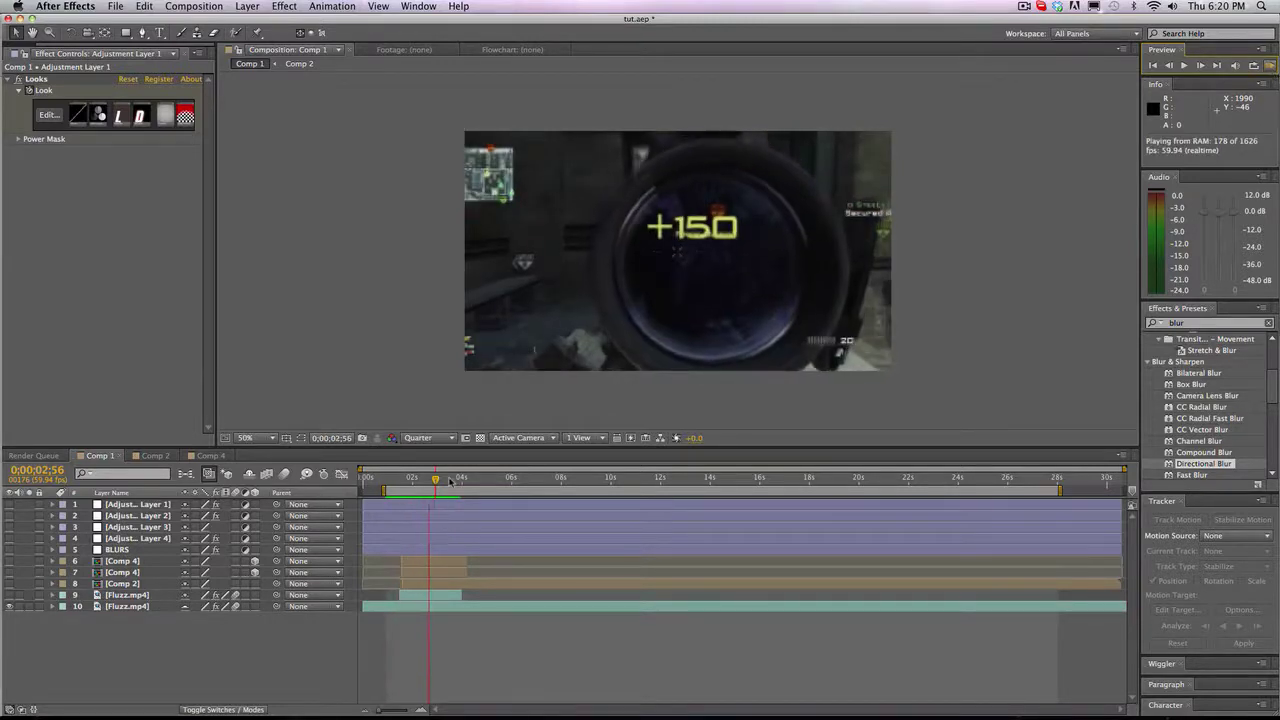
key(space)
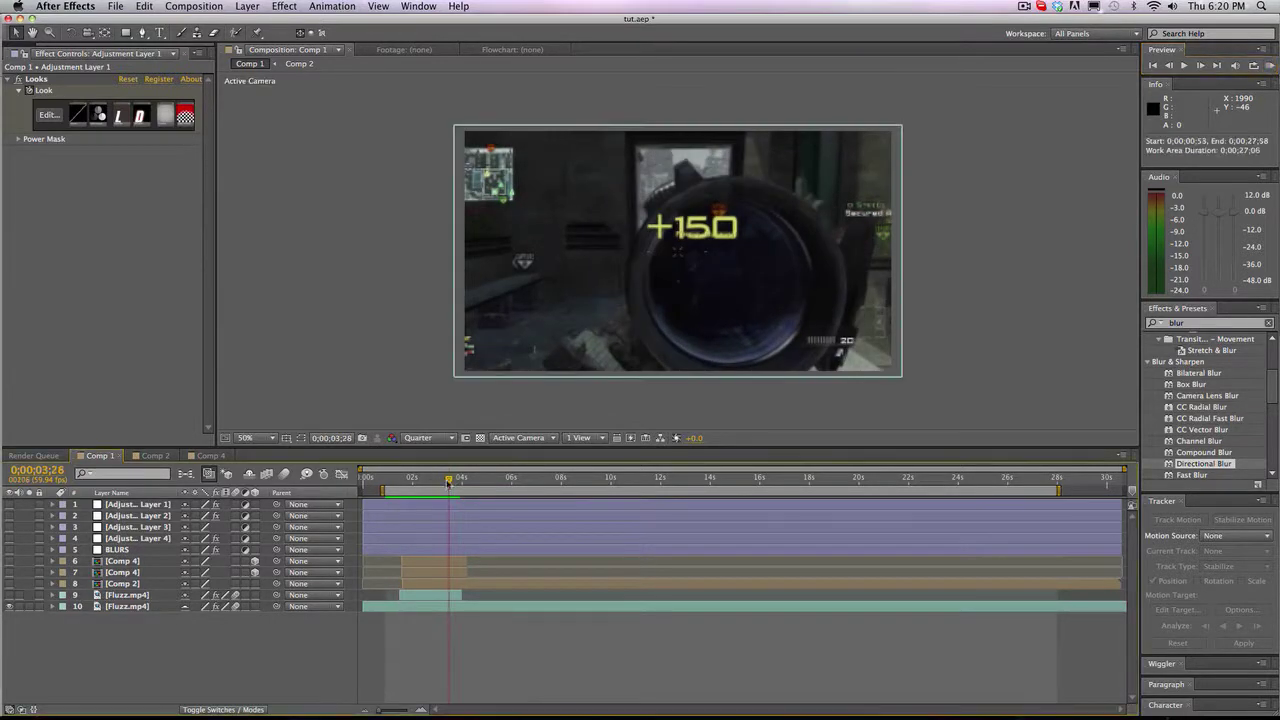
mouse_move(449, 479)
mouse_down()
mouse_move(468, 479)
mouse_move(451, 479)
mouse_up()
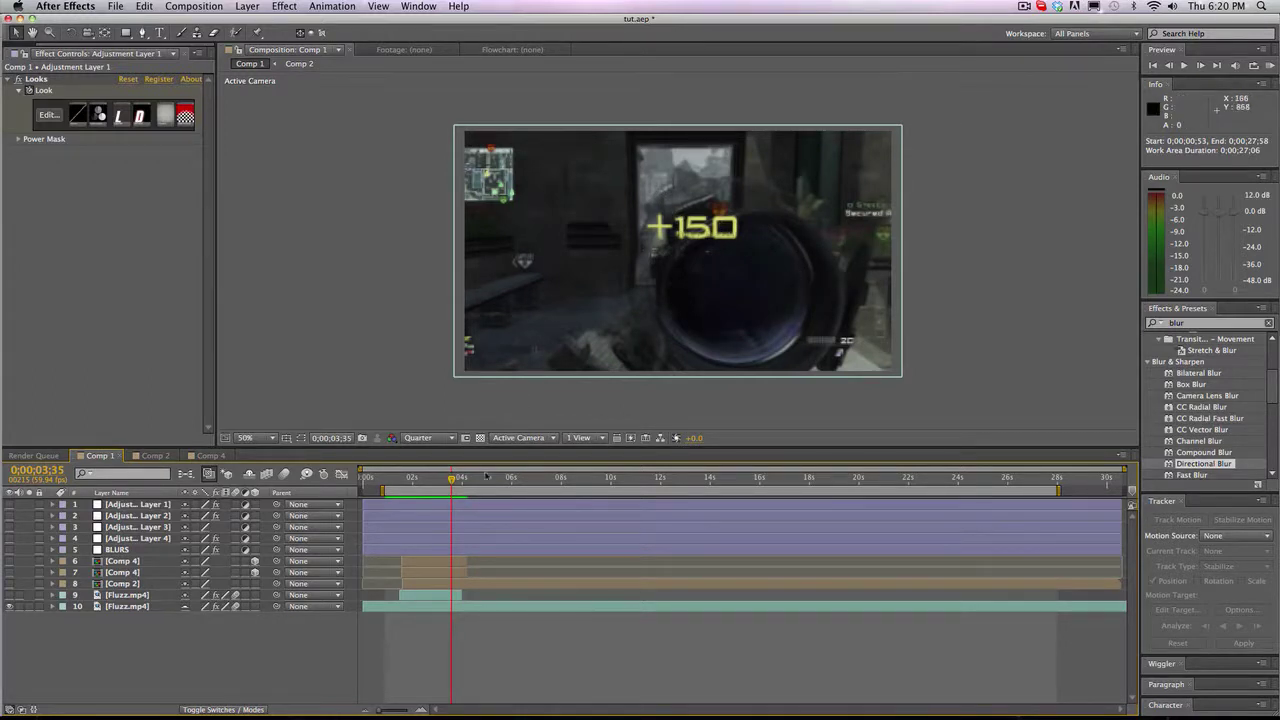
drag(442, 483, 386, 481)
- Start the work area near 0;00;00;50 and turn Adjustment Layer 1's visibility back on
click(405, 504)
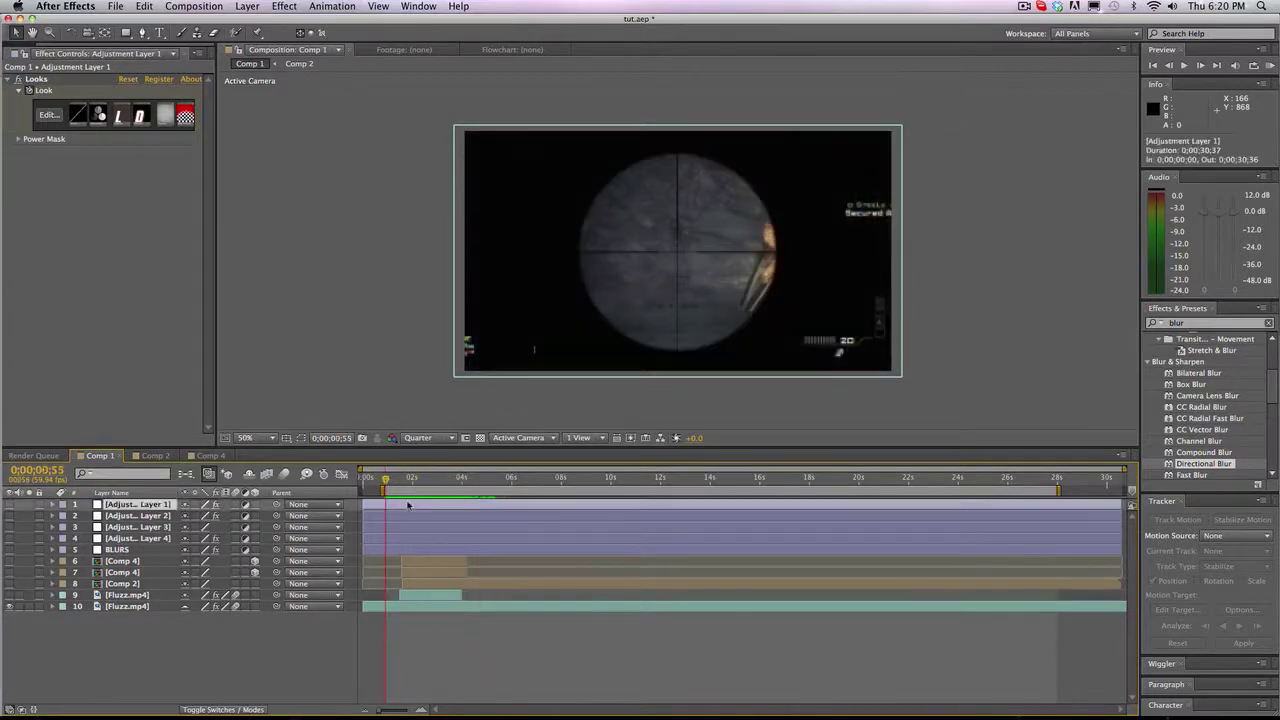
click(406, 515)
click(410, 527)
click(413, 538)
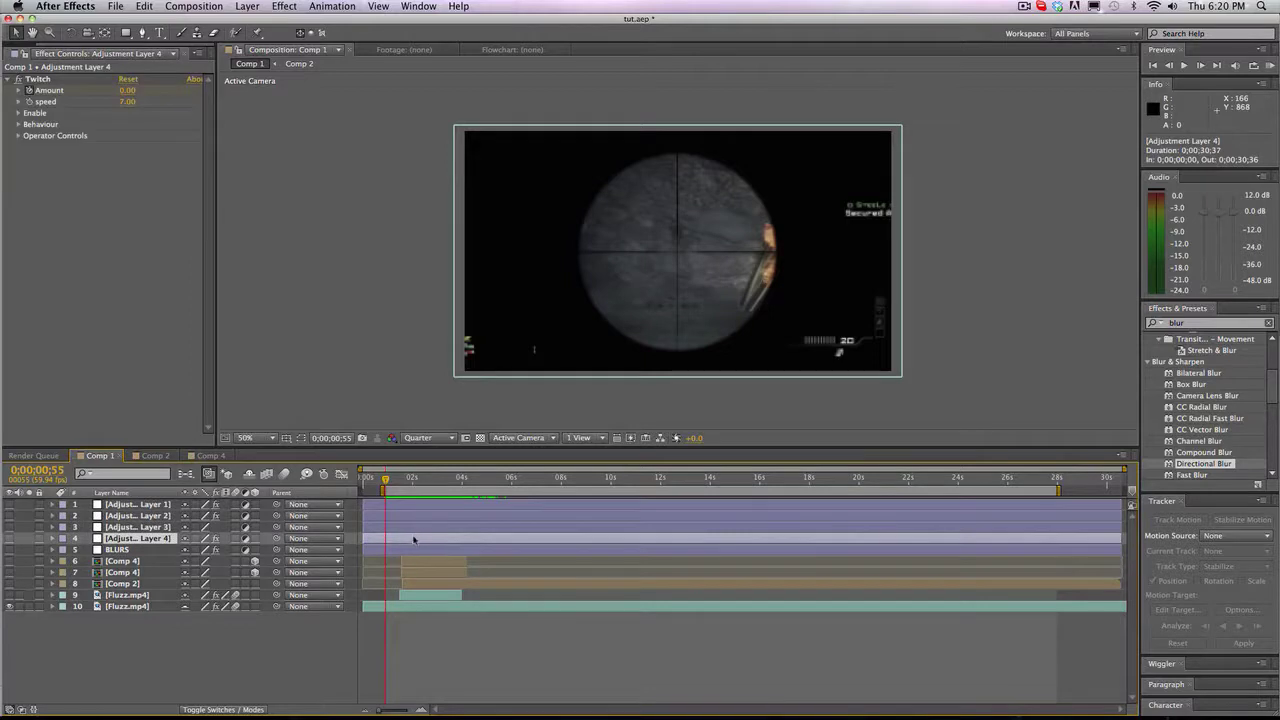
key(b)
drag(411, 488, 452, 481)
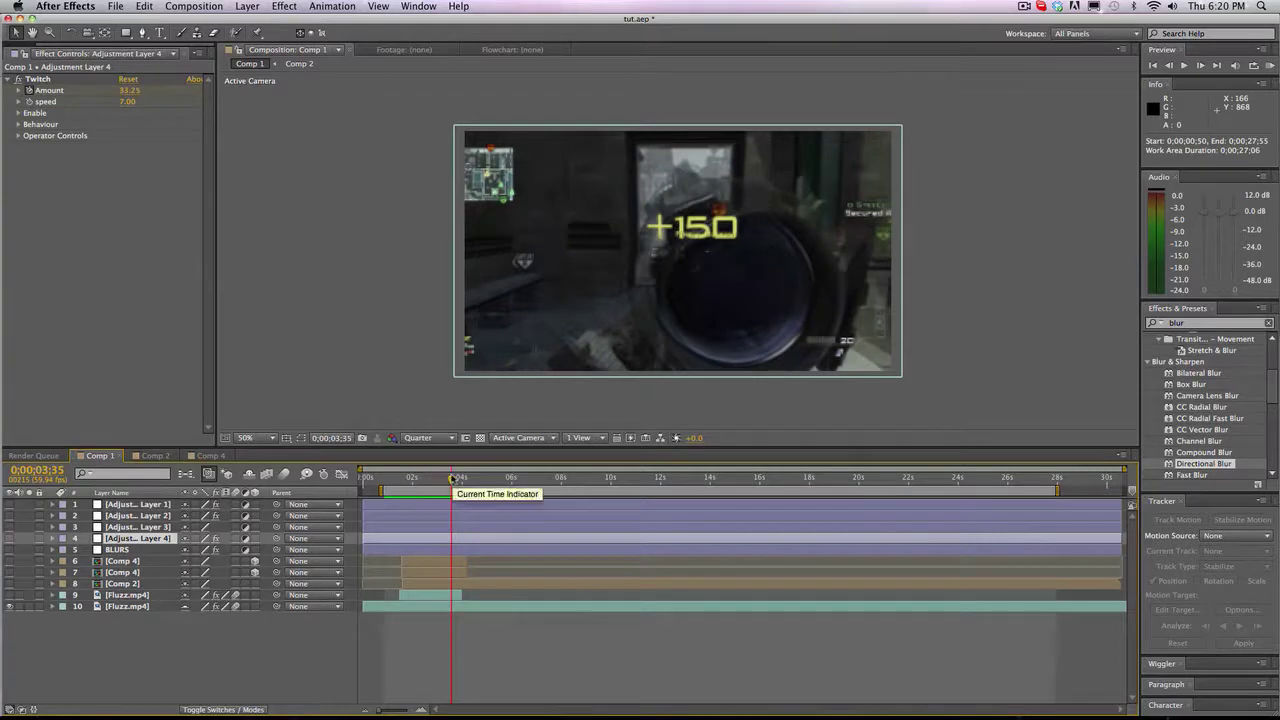
click(138, 504)
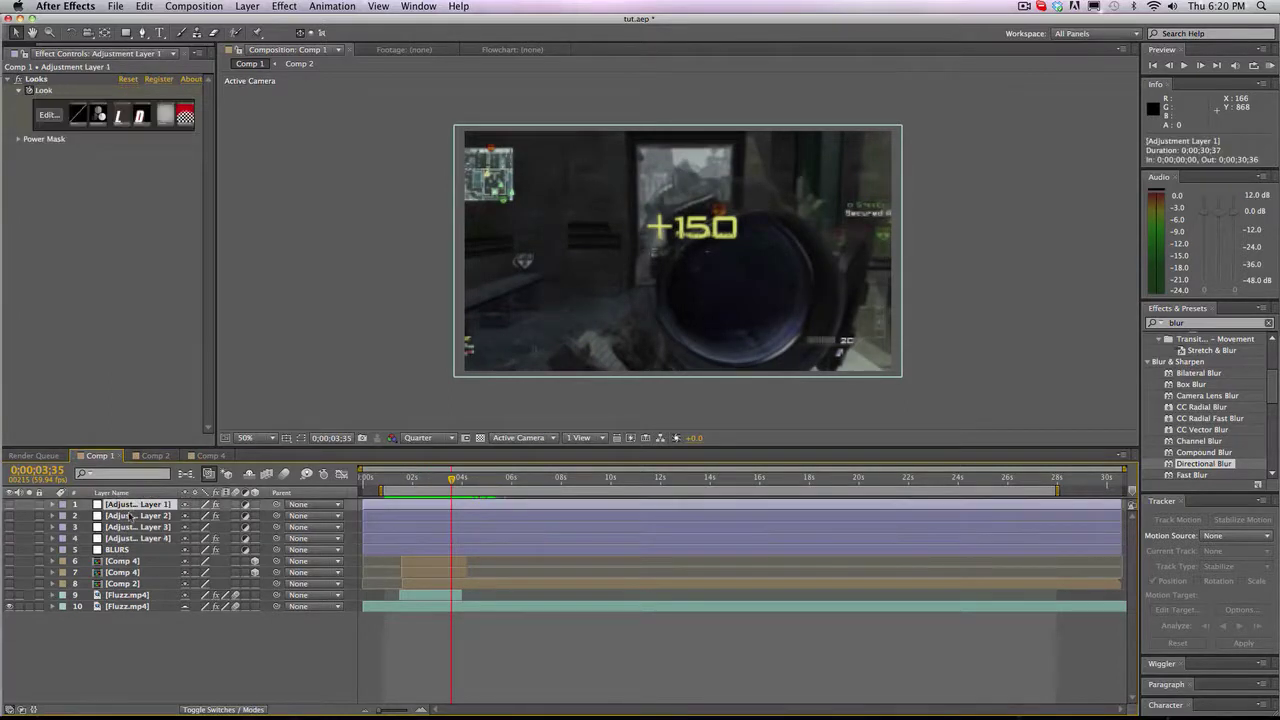
click(8, 505)
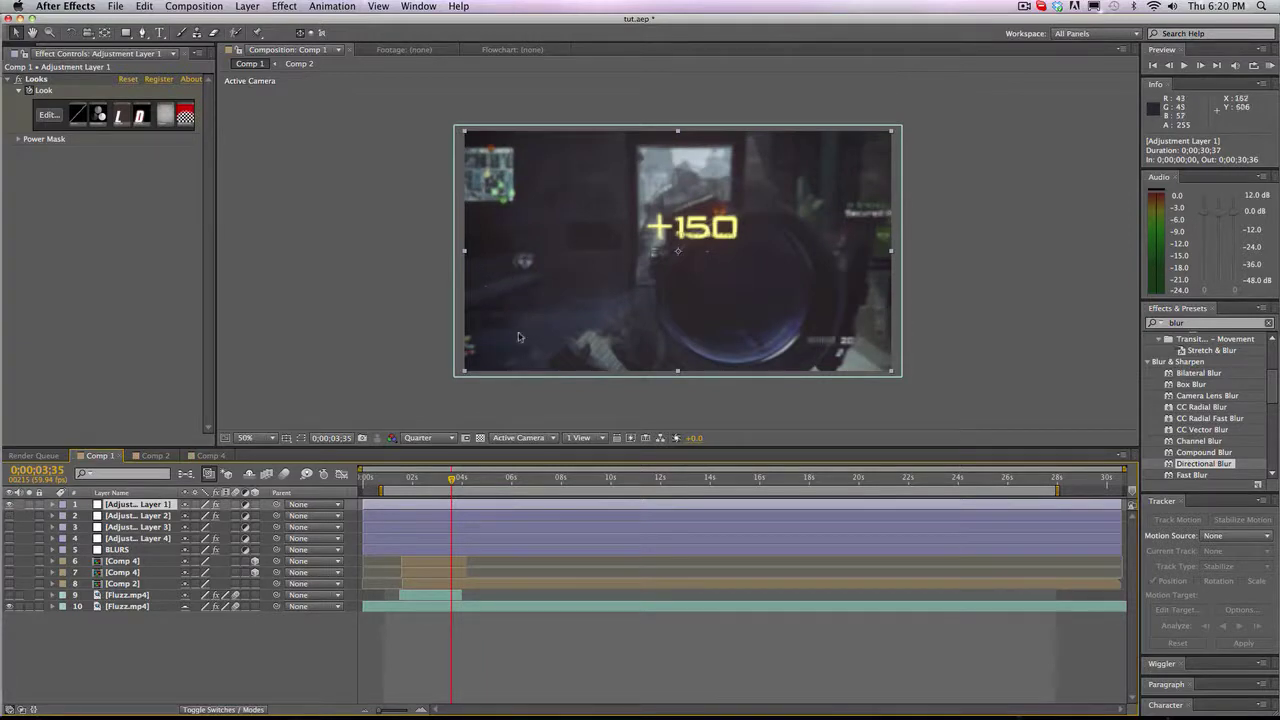
- Show Fluzz.mp4 and the three comp layers again, then inspect Adjustment Layer 2's Wave Warp
click(127, 595)
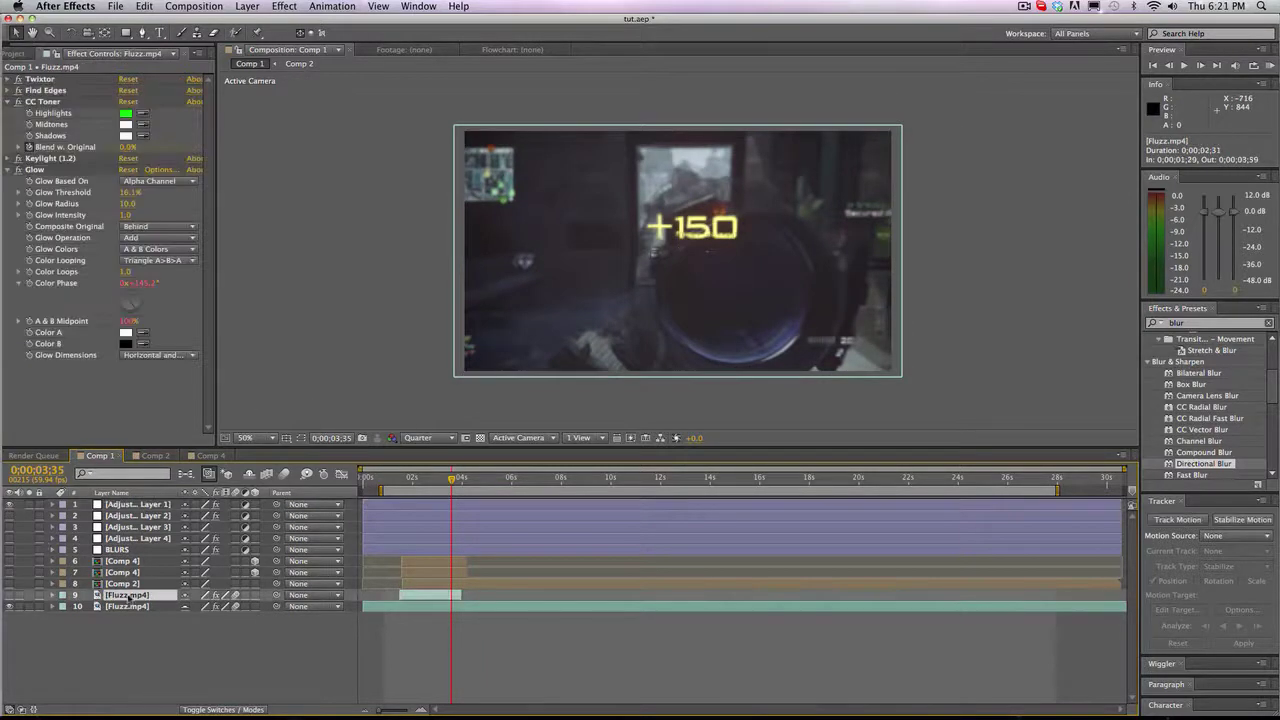
click(8, 595)
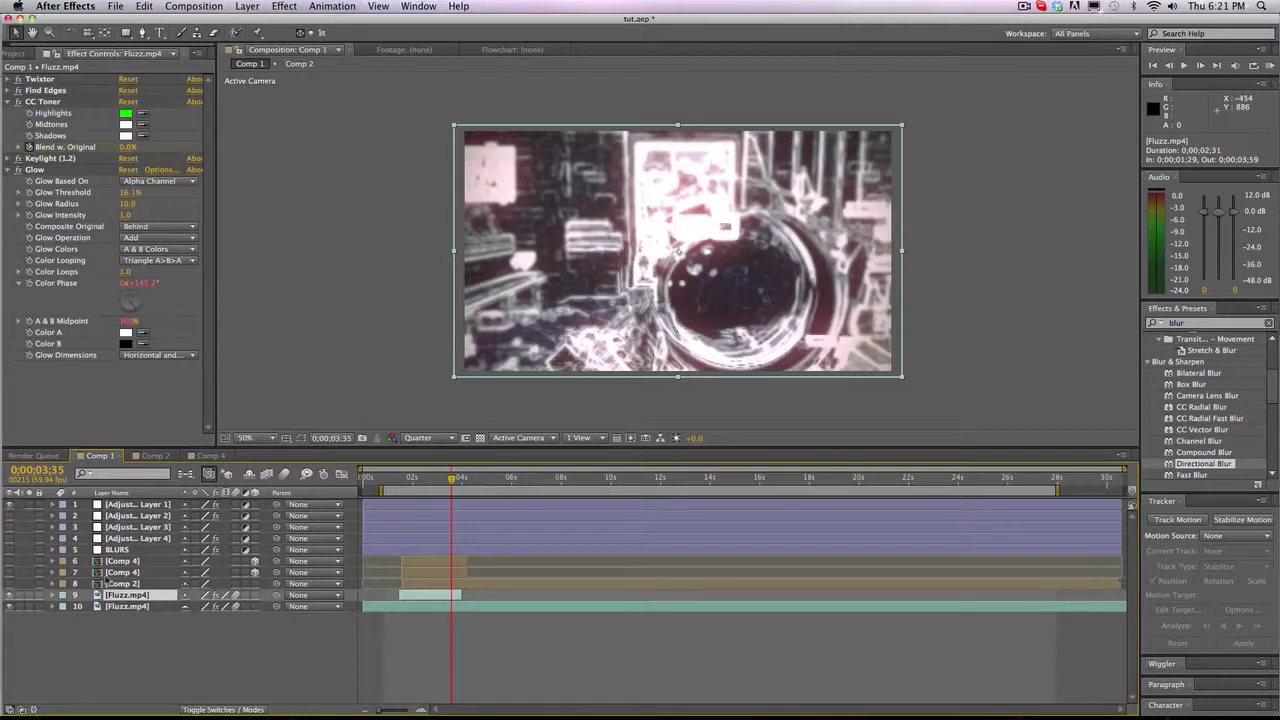
drag(8, 583, 9, 516)
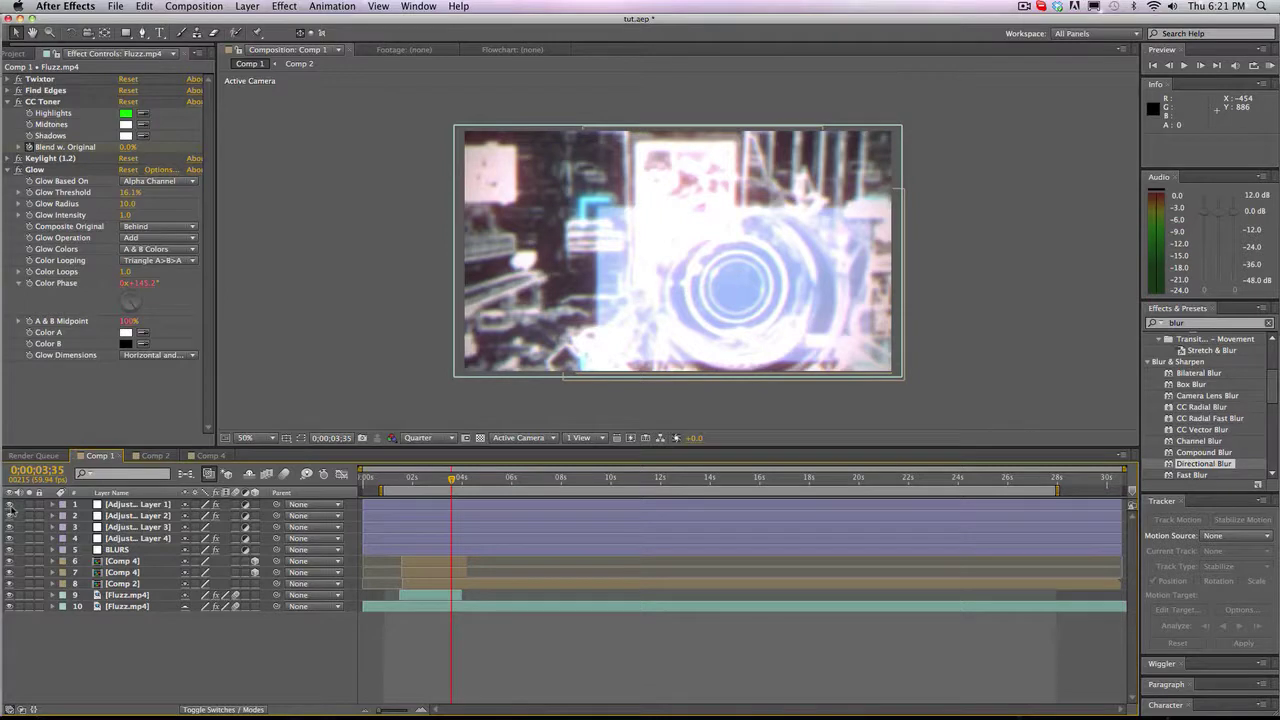
click(150, 516)
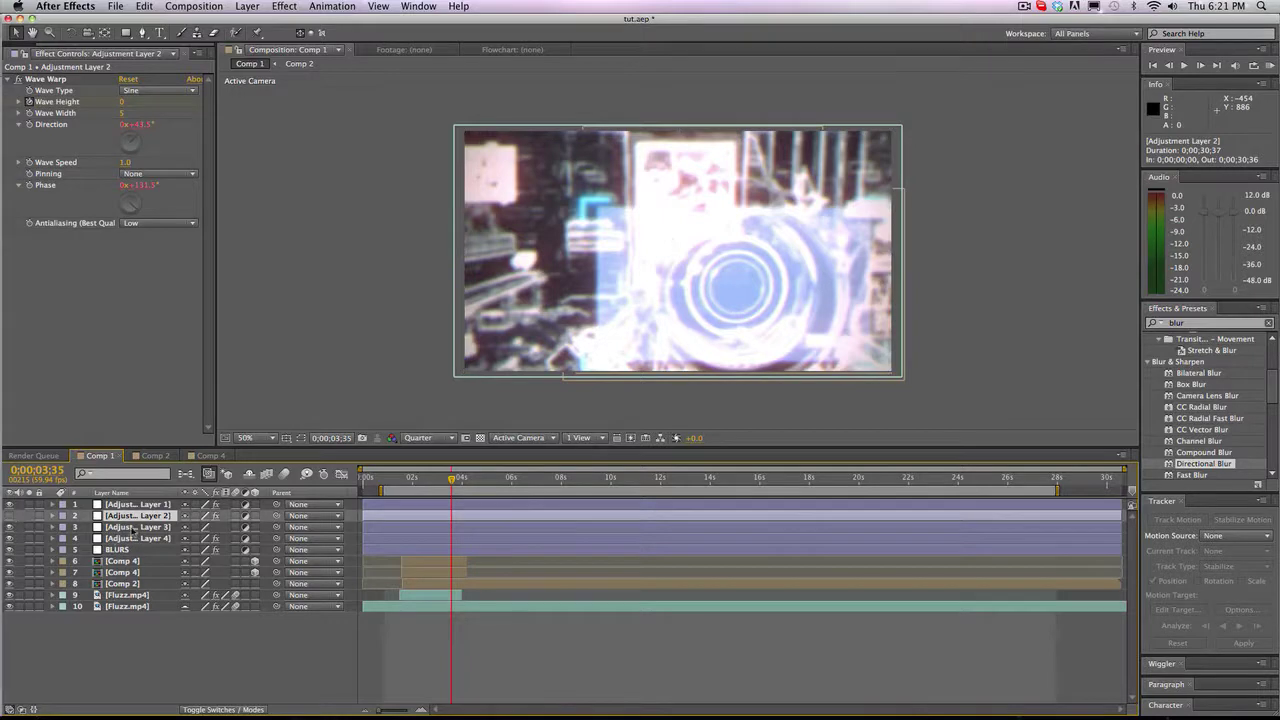
- Inspect Adjustment Layers 3 and 4, and hide Adjustment Layer 4
click(135, 531)
click(134, 539)
click(124, 528)
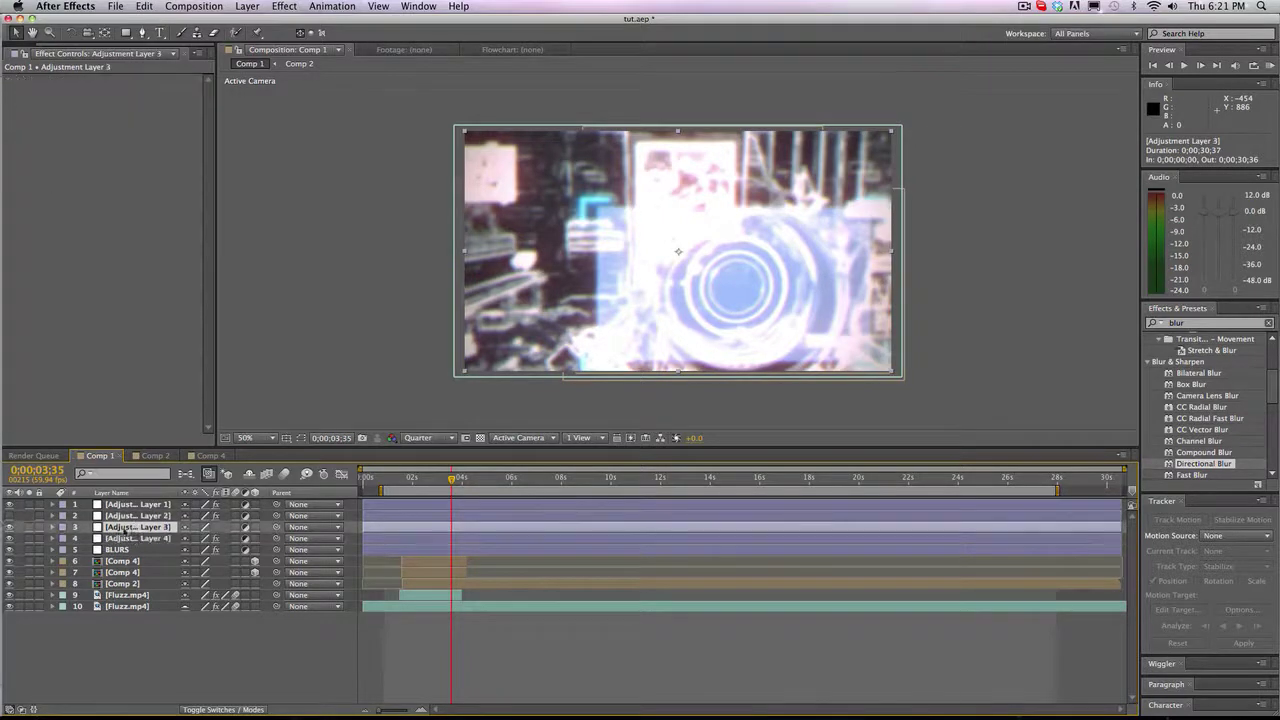
click(112, 539)
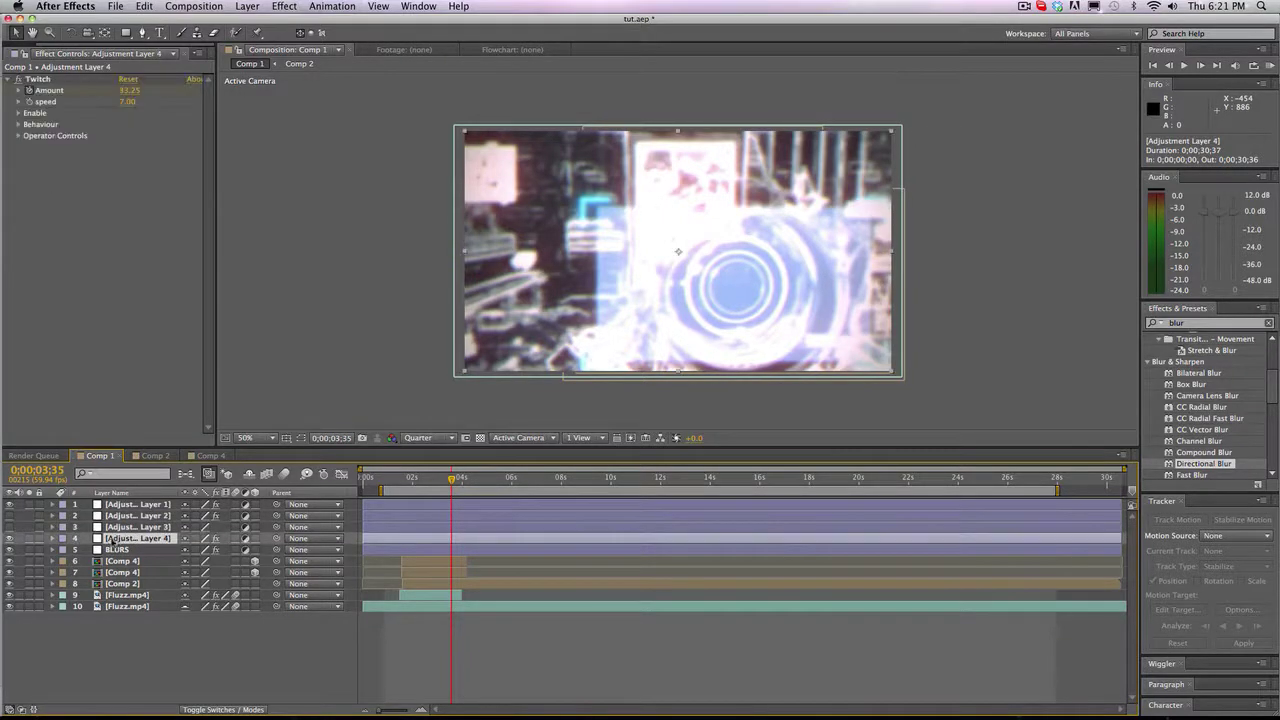
click(10, 539)
- Hide layer 7 and show the BLURS layer's Radial Blur in Effect Controls
click(138, 550)
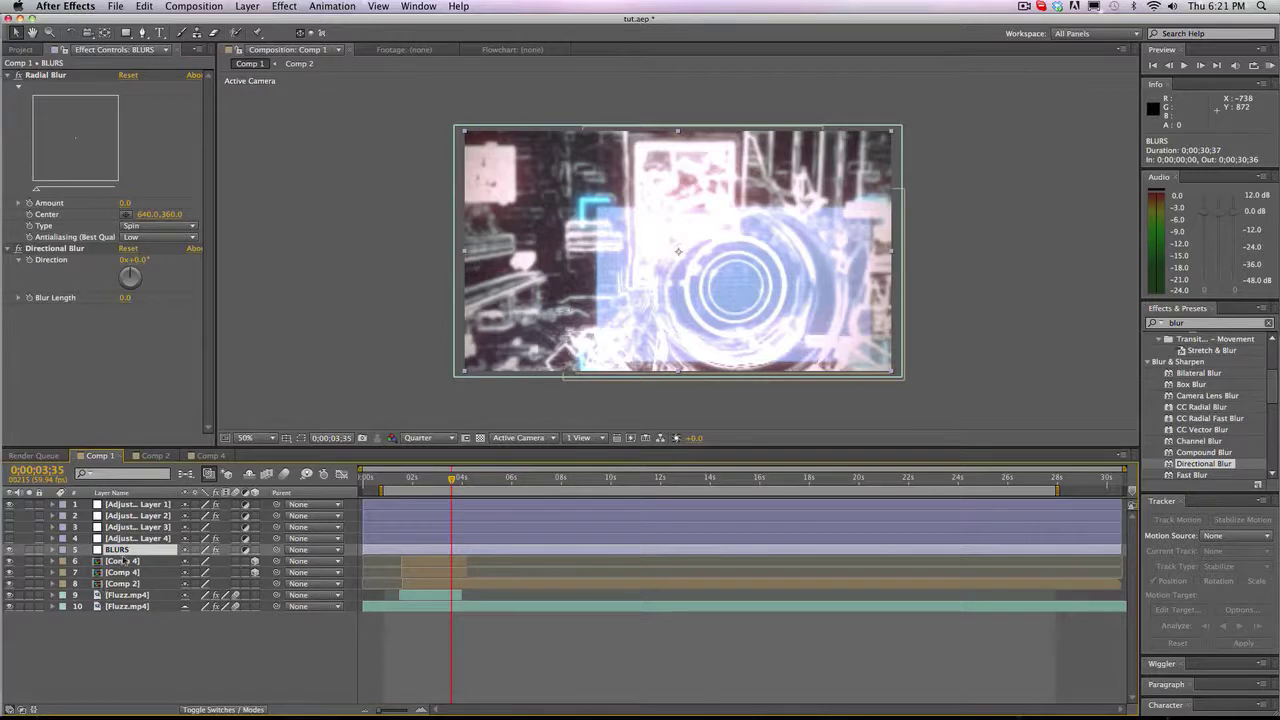
click(122, 561)
click(10, 572)
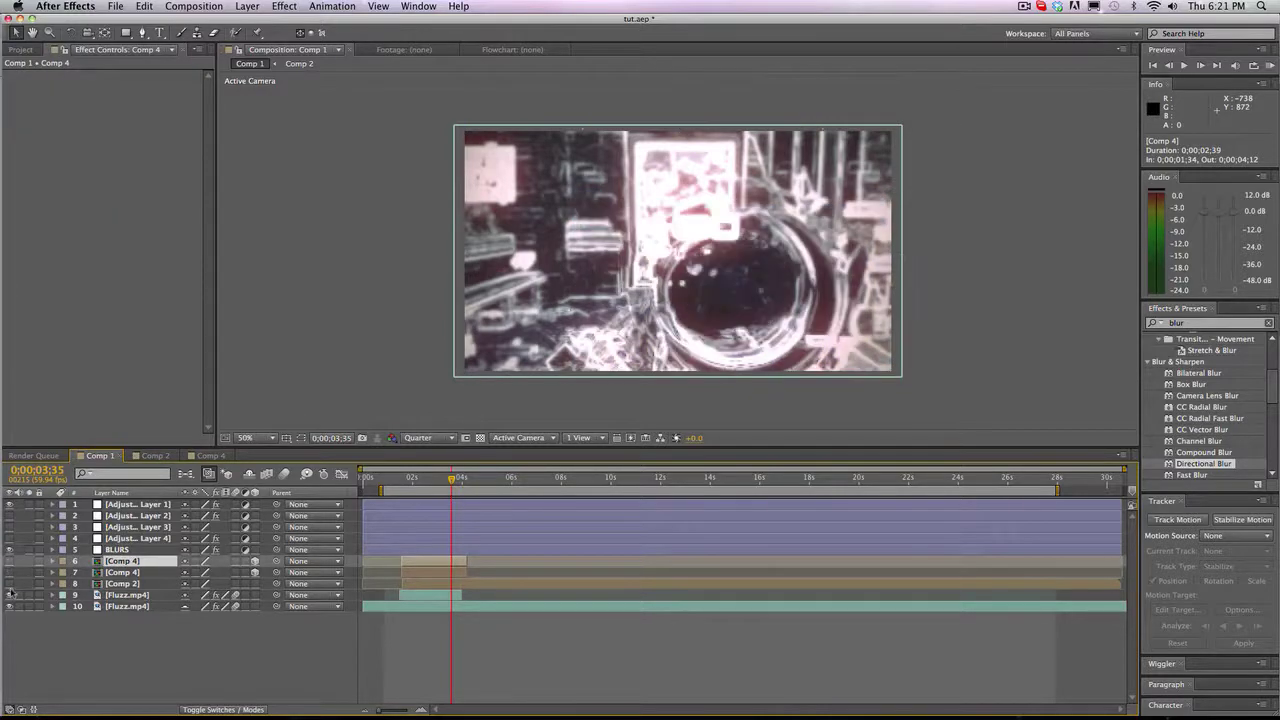
click(71, 622)
click(136, 551)
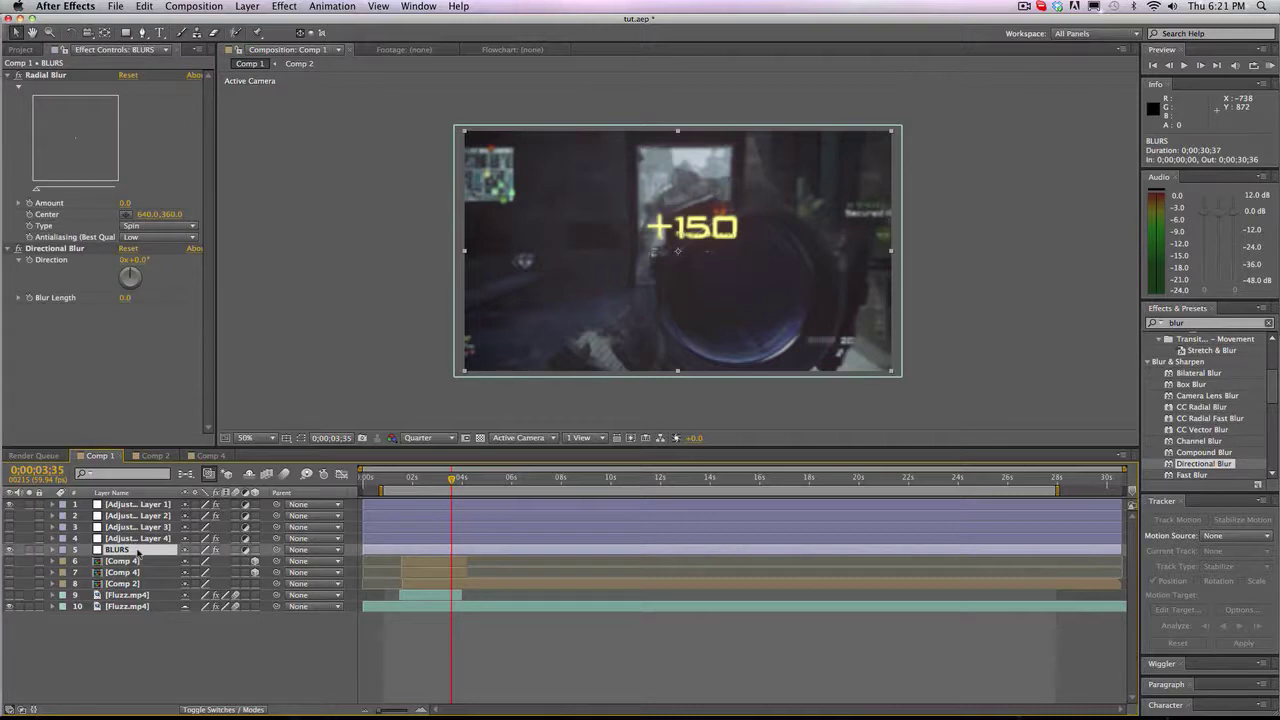
click(60, 76)
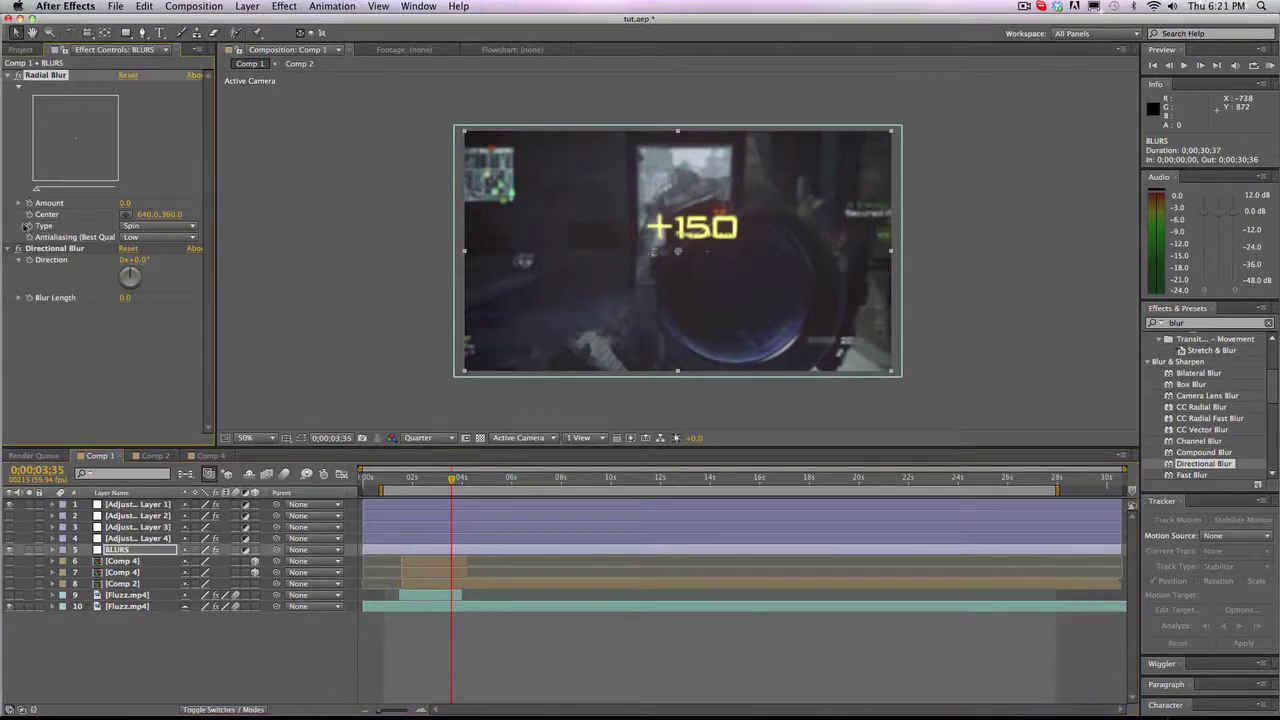
- Search effects for 'cc vector blur', select it, and move back to about 0;00;01;27
click(37, 251)
click(1185, 323)
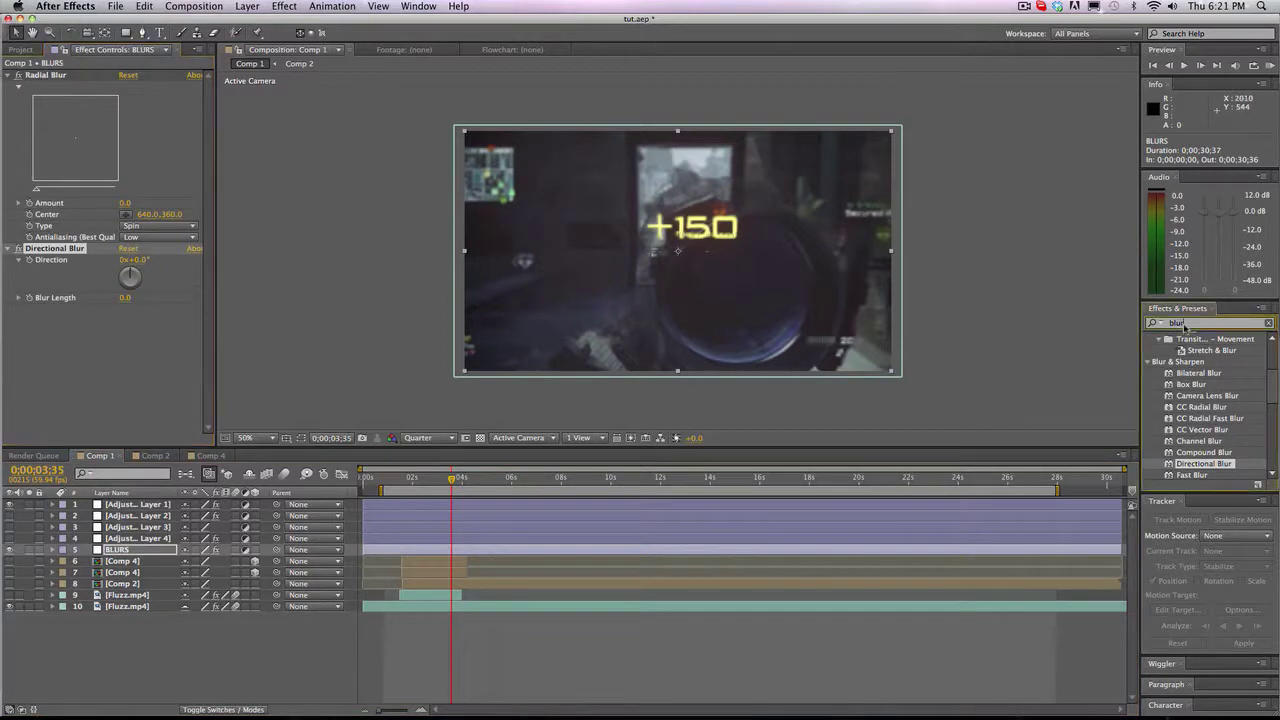
text(cc ve)
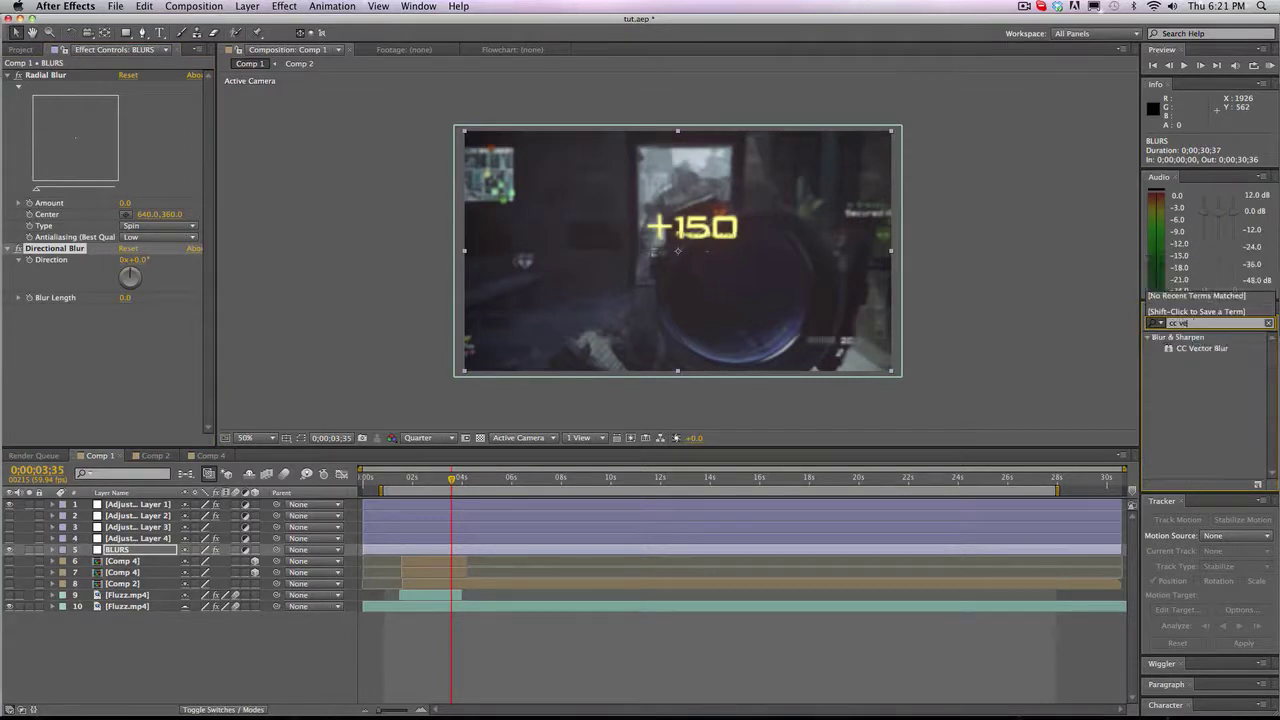
text(ctor blur)
click(1193, 349)
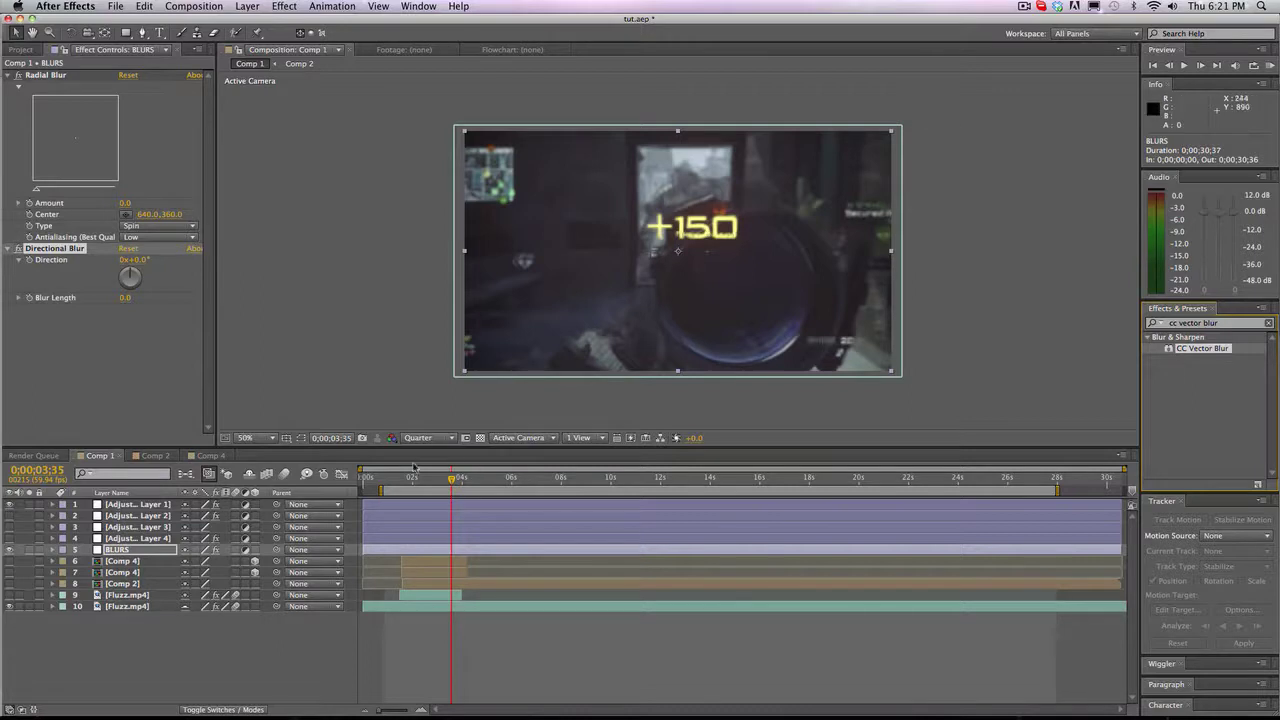
drag(406, 486, 399, 484)
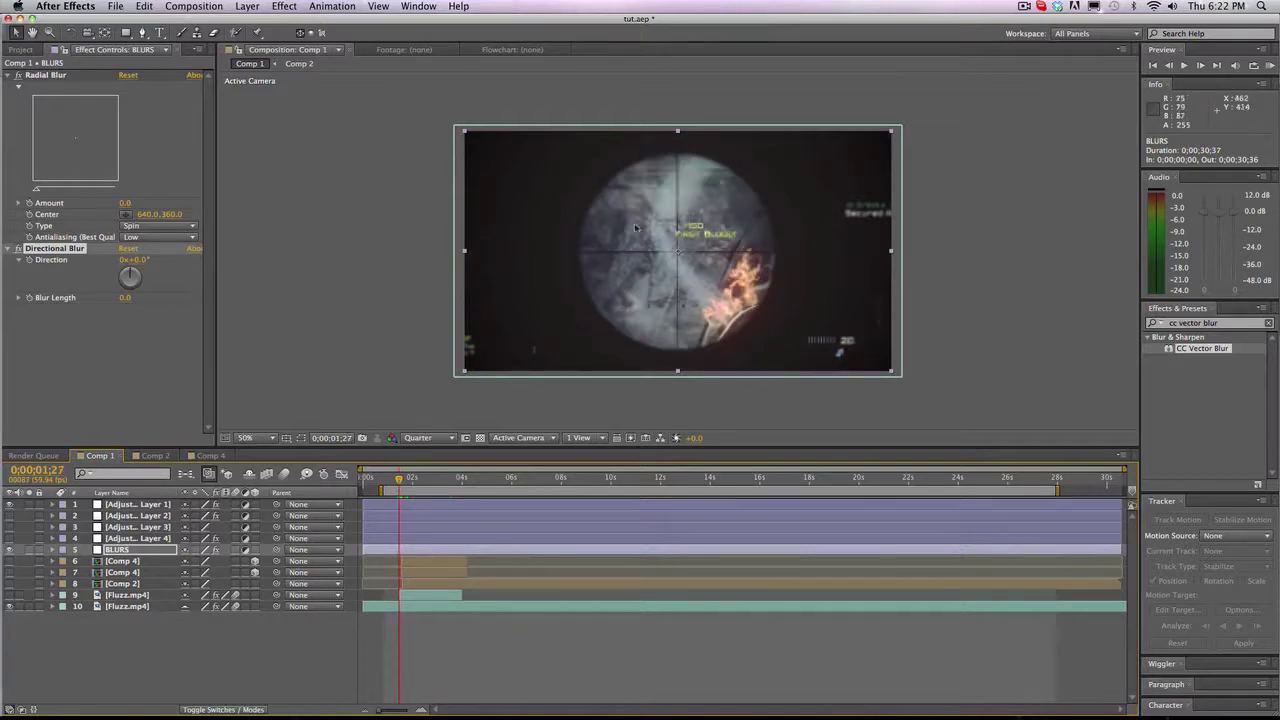
- Step to 0;00;01;30 and set the Radial Blur Amount to 15
click(30, 208)
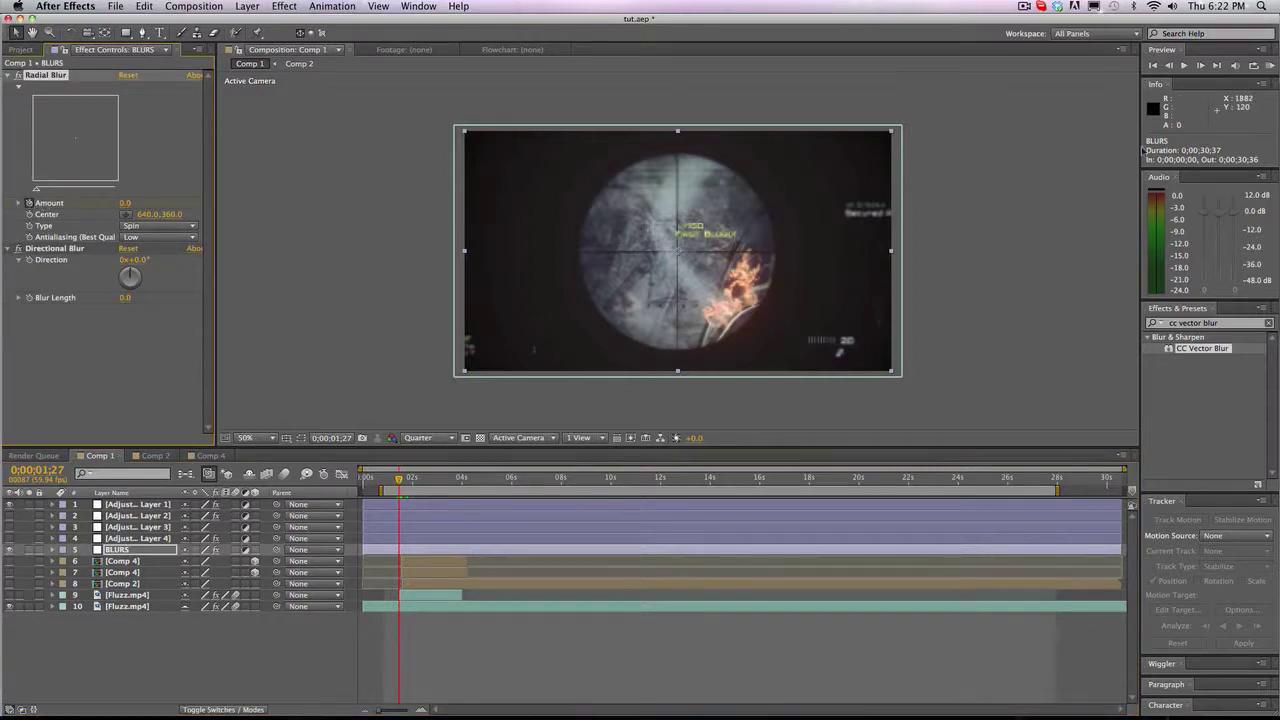
click(1201, 66)
click(1201, 66)
click(1201, 66)
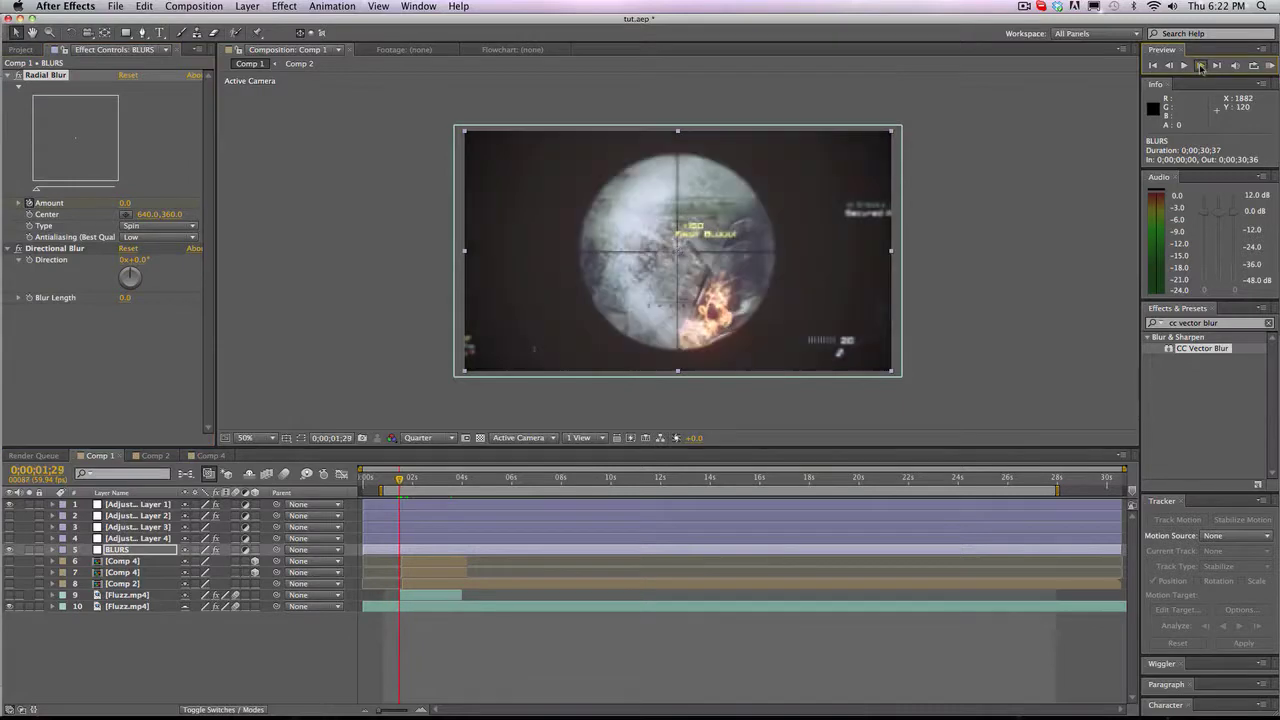
click(1201, 66)
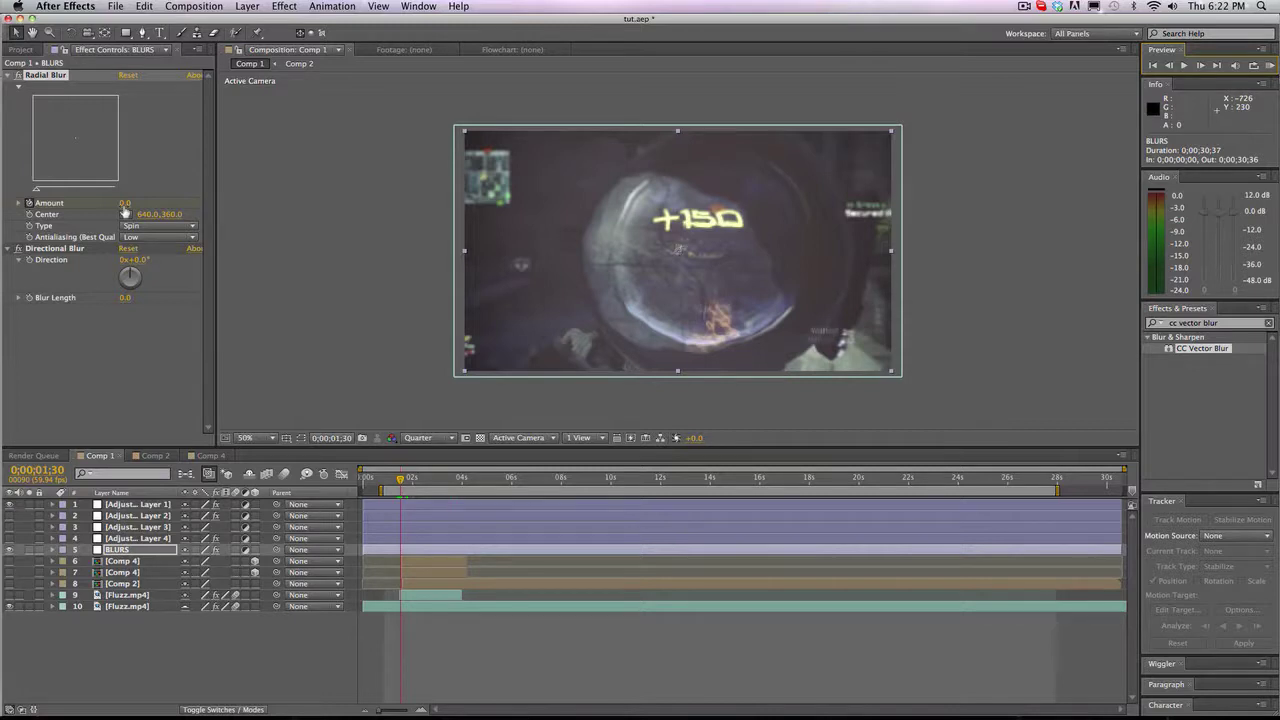
click(125, 203)
text(15)
key(Return)
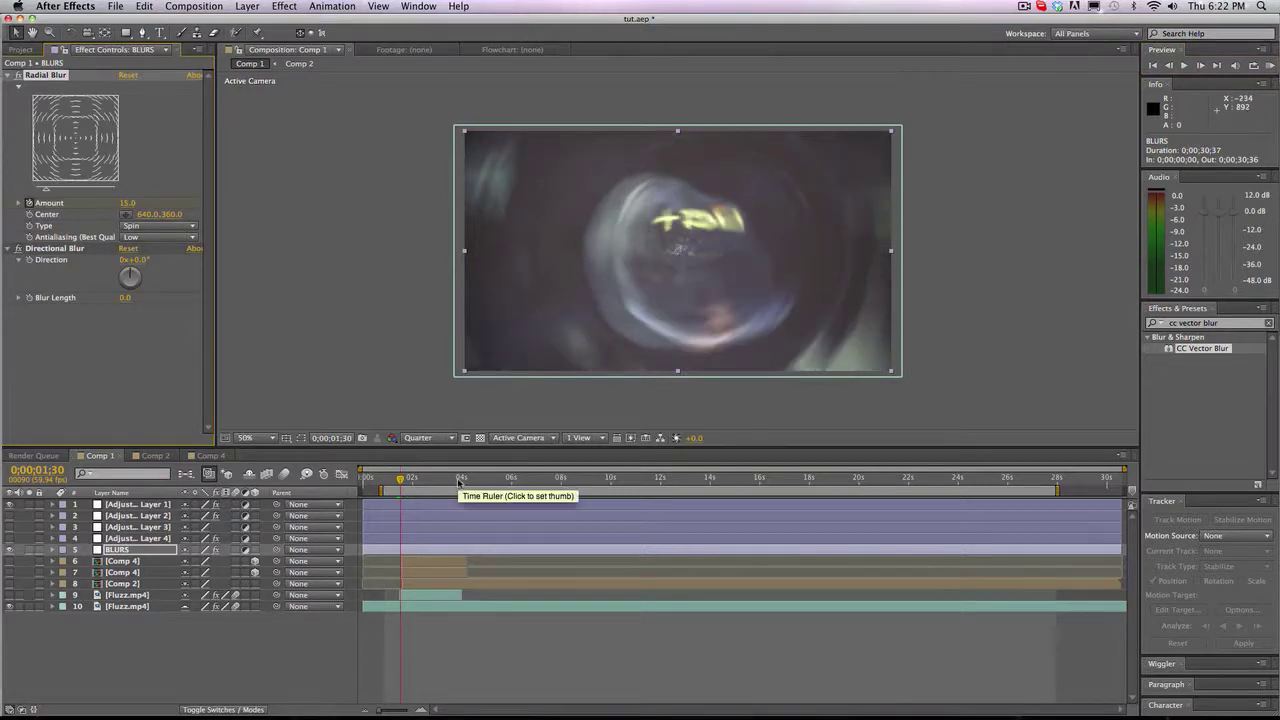
- Set the Amount to 0 at 0;00;03;41 and scrub back through the transition
click(457, 480)
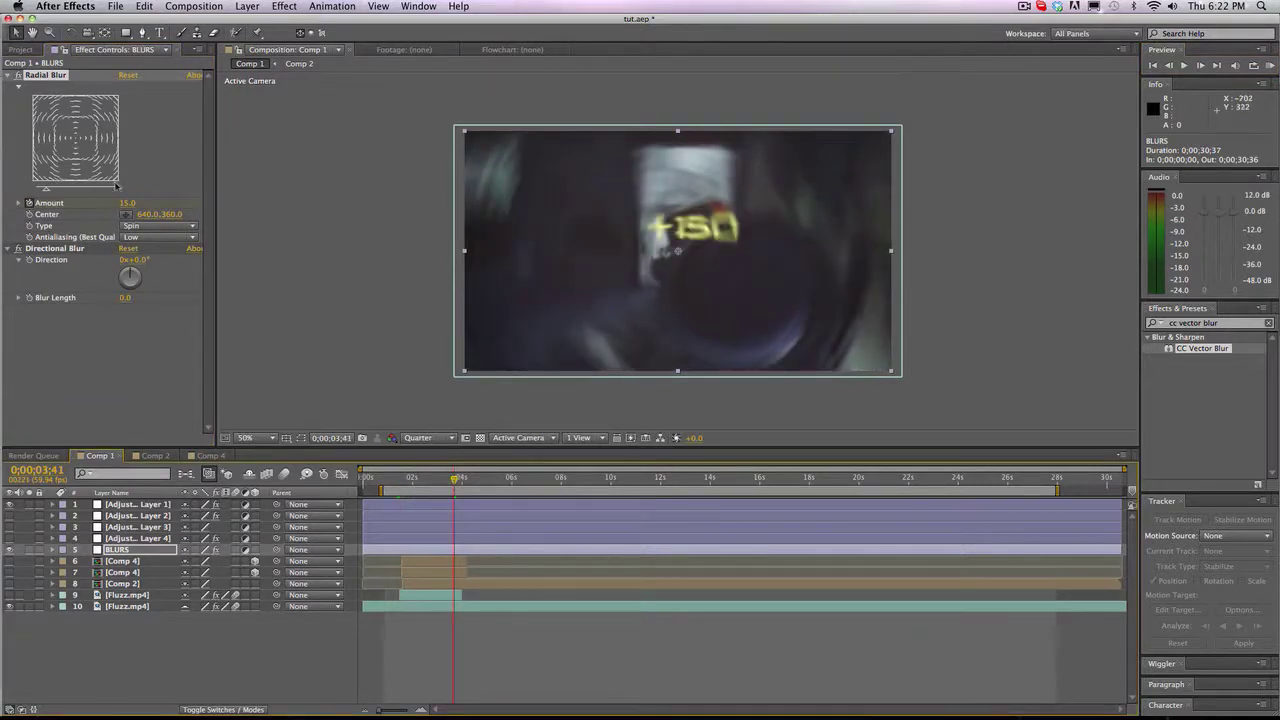
click(127, 202)
text(0)
key(Return)
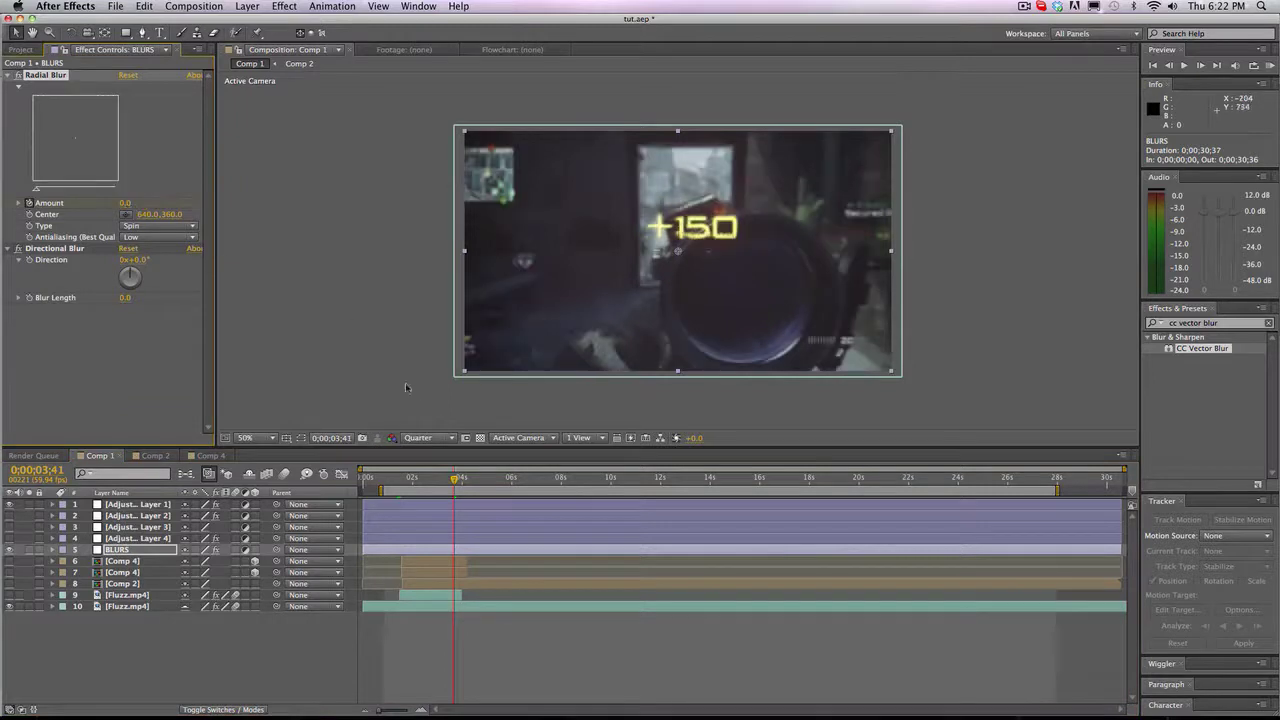
drag(455, 479, 409, 479)
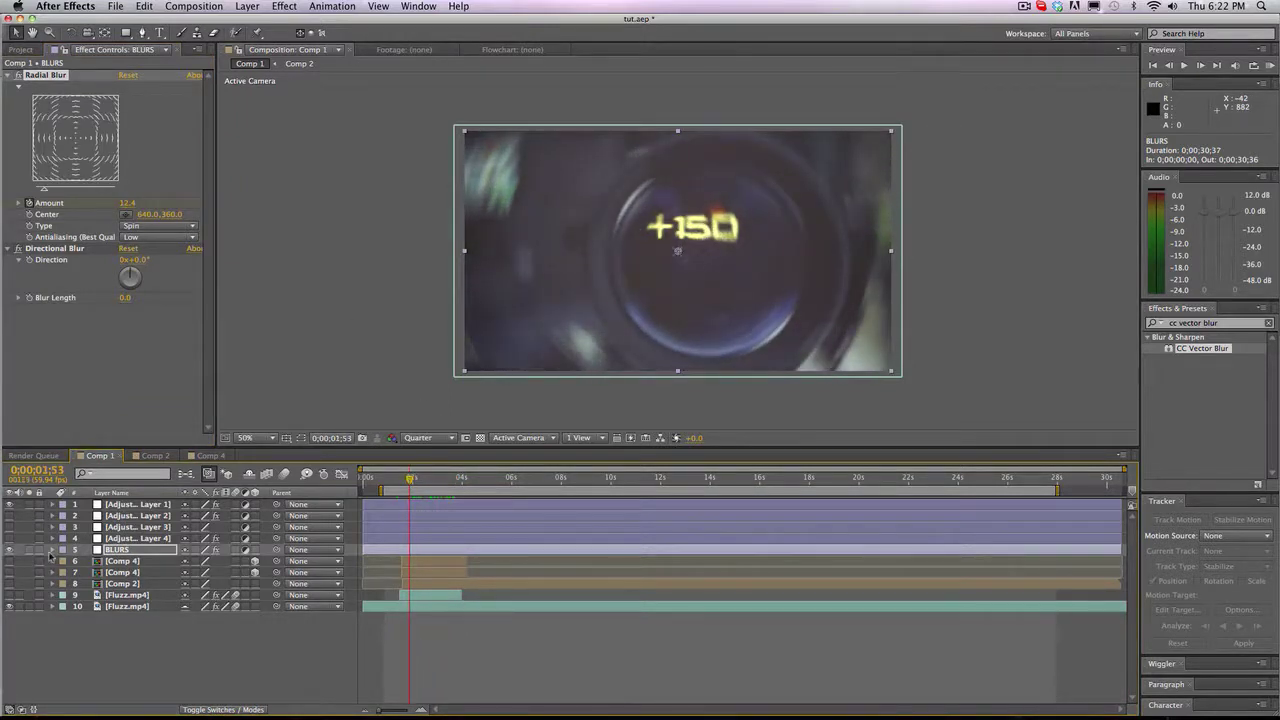
- Add an Amount keyframe at 0;00;02;35 and raise the first keyframe to 30
click(51, 551)
click(75, 572)
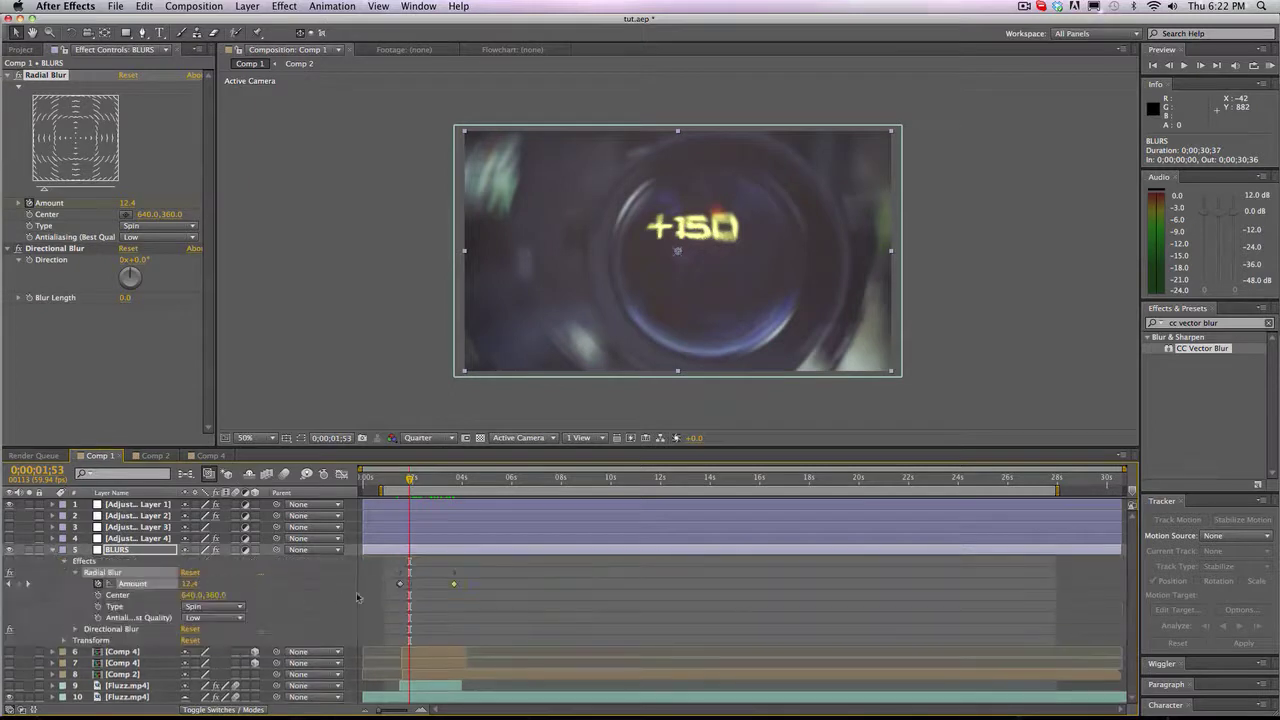
click(28, 583)
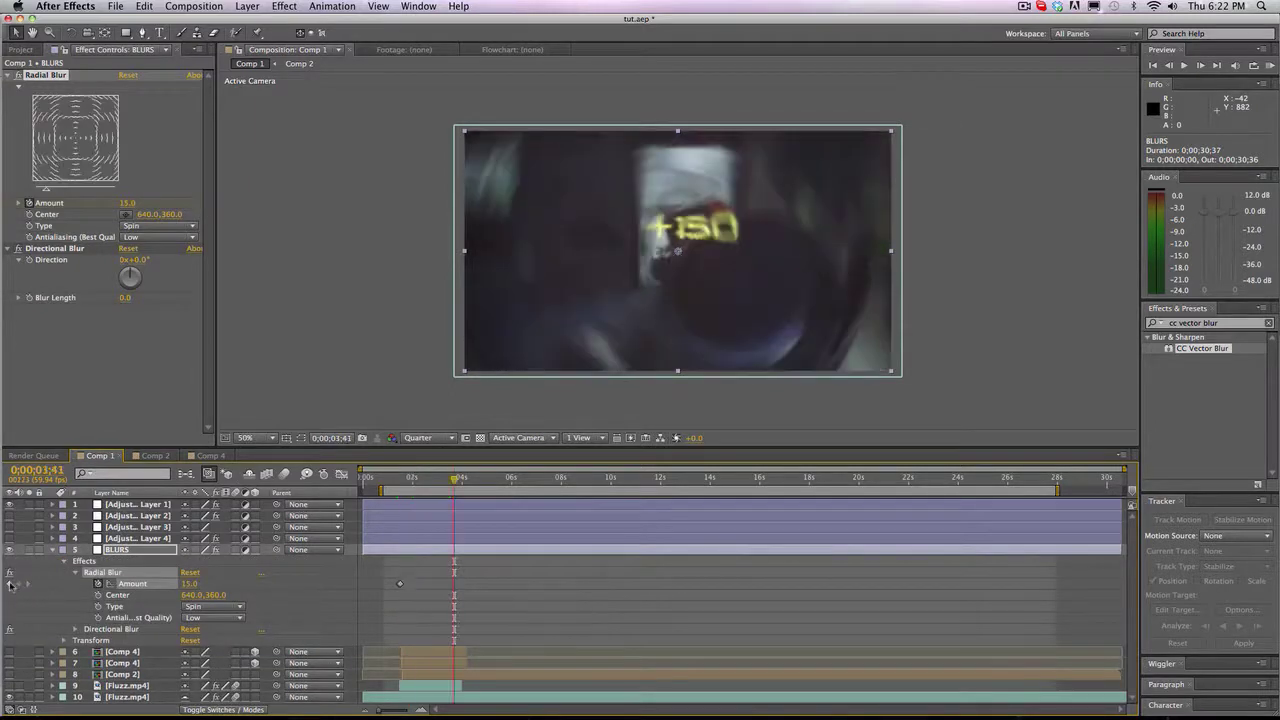
drag(441, 483, 427, 482)
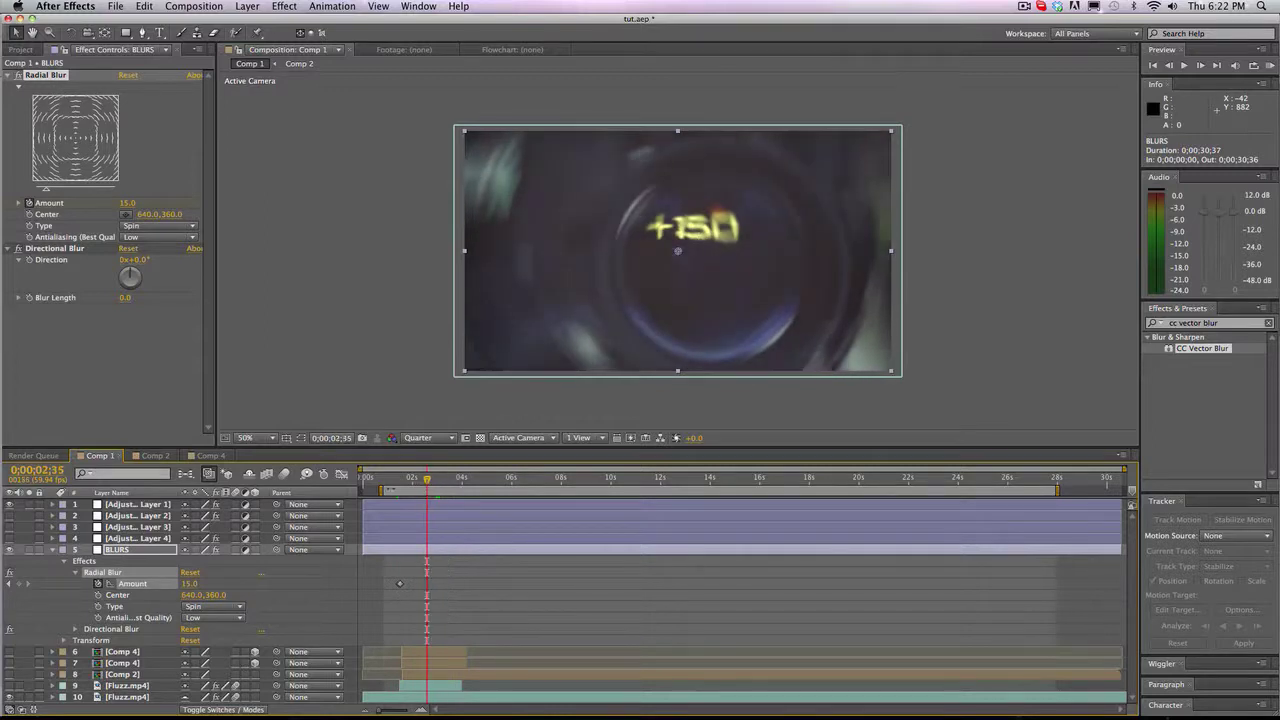
click(18, 584)
click(8, 584)
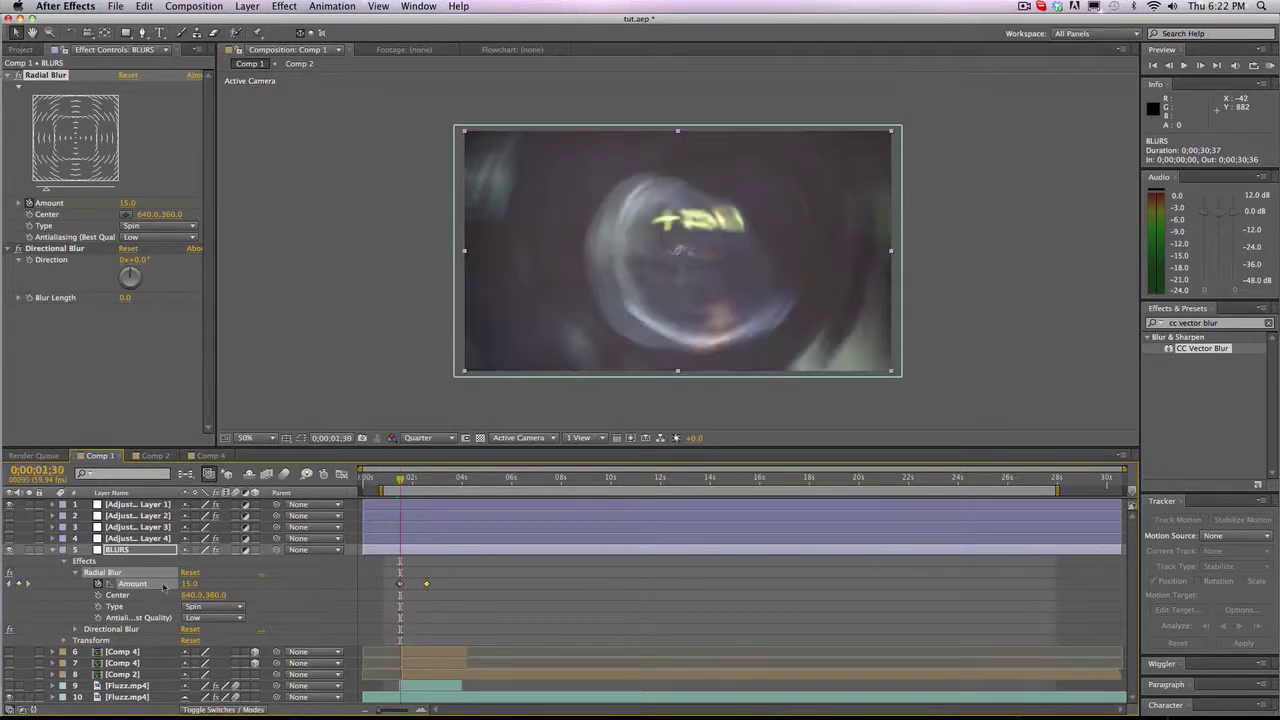
click(190, 583)
text(30)
key(Return)
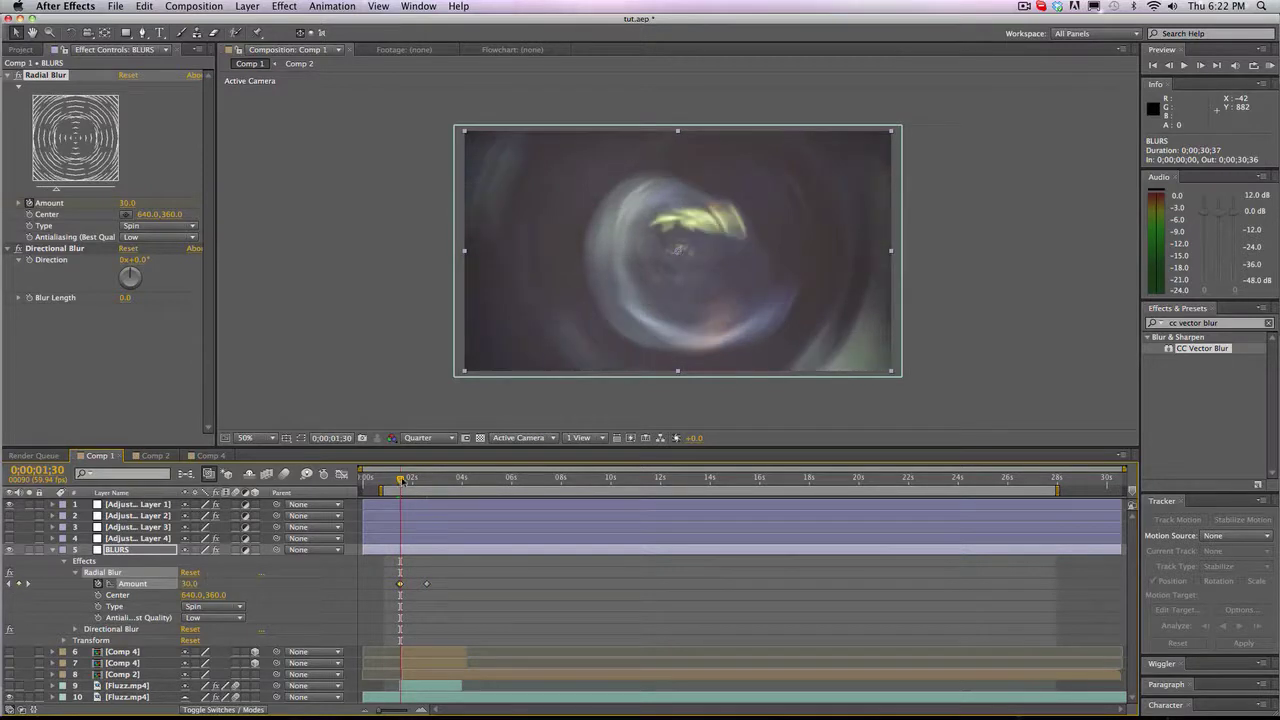
- Set the 0;00;02;35 Amount keyframe to 0 and preview the transition
drag(401, 478, 497, 458)
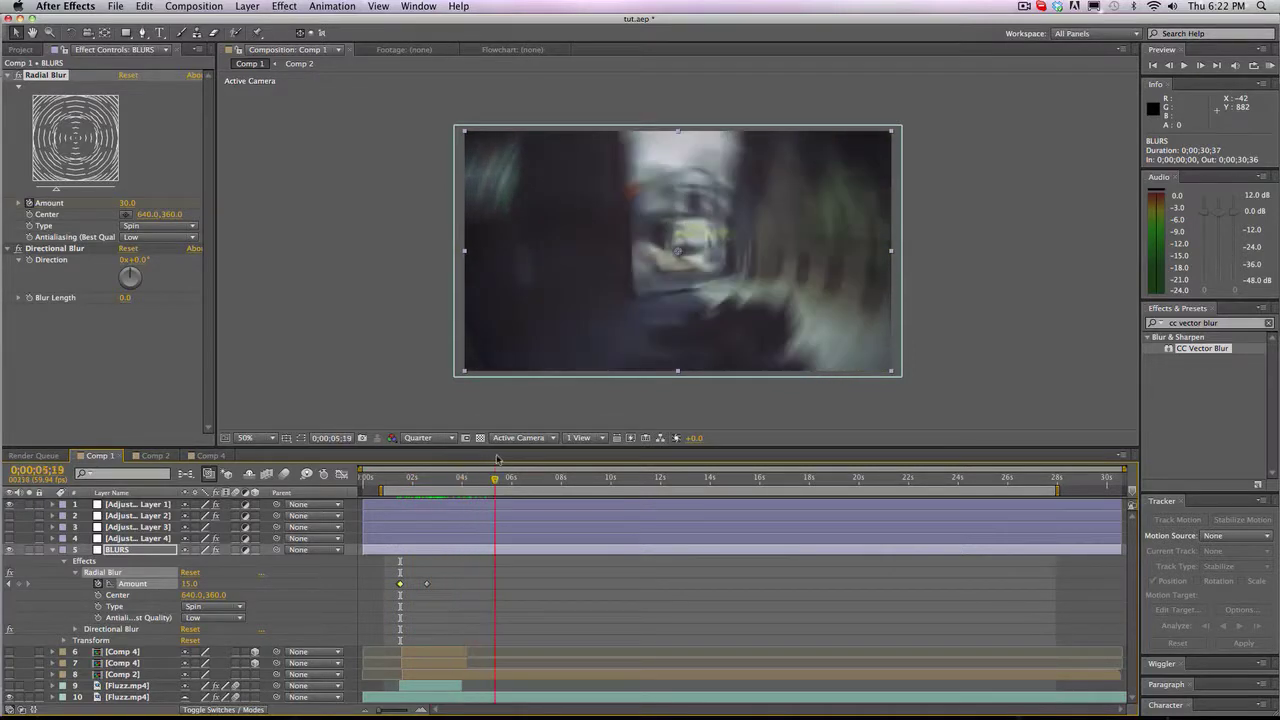
click(9, 583)
click(192, 583)
key(Return)
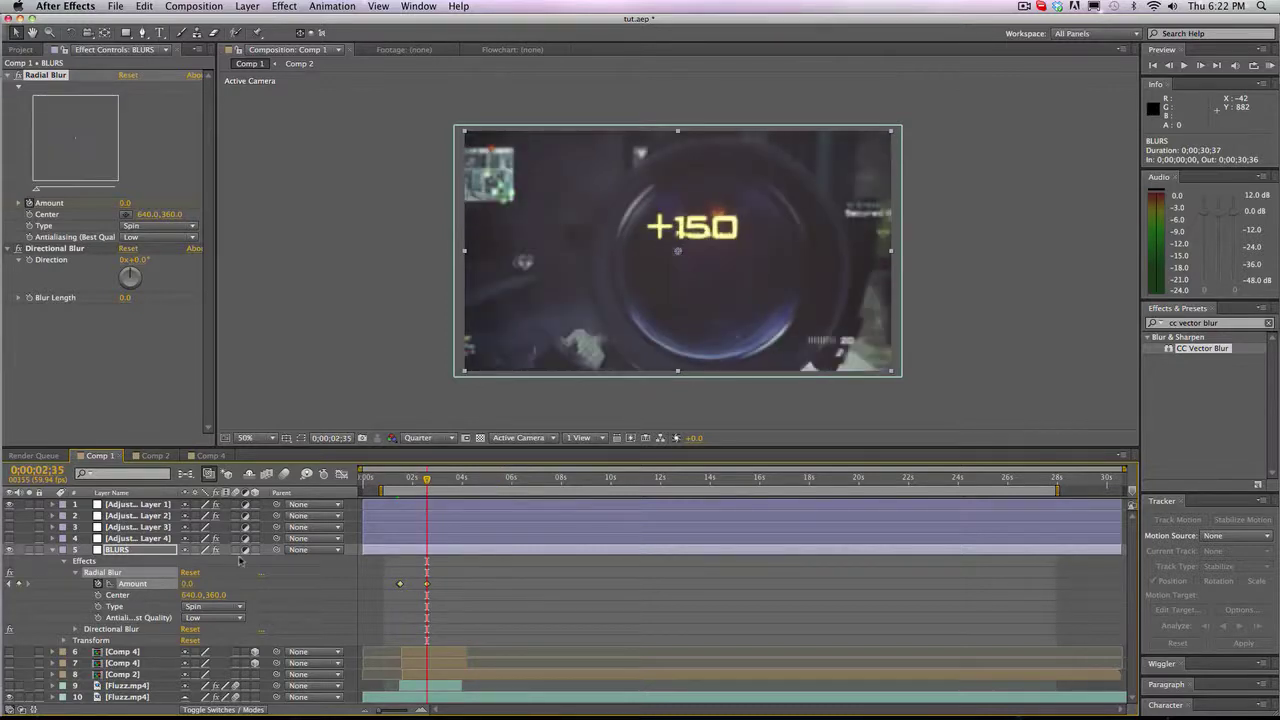
click(405, 479)
drag(405, 479, 435, 478)
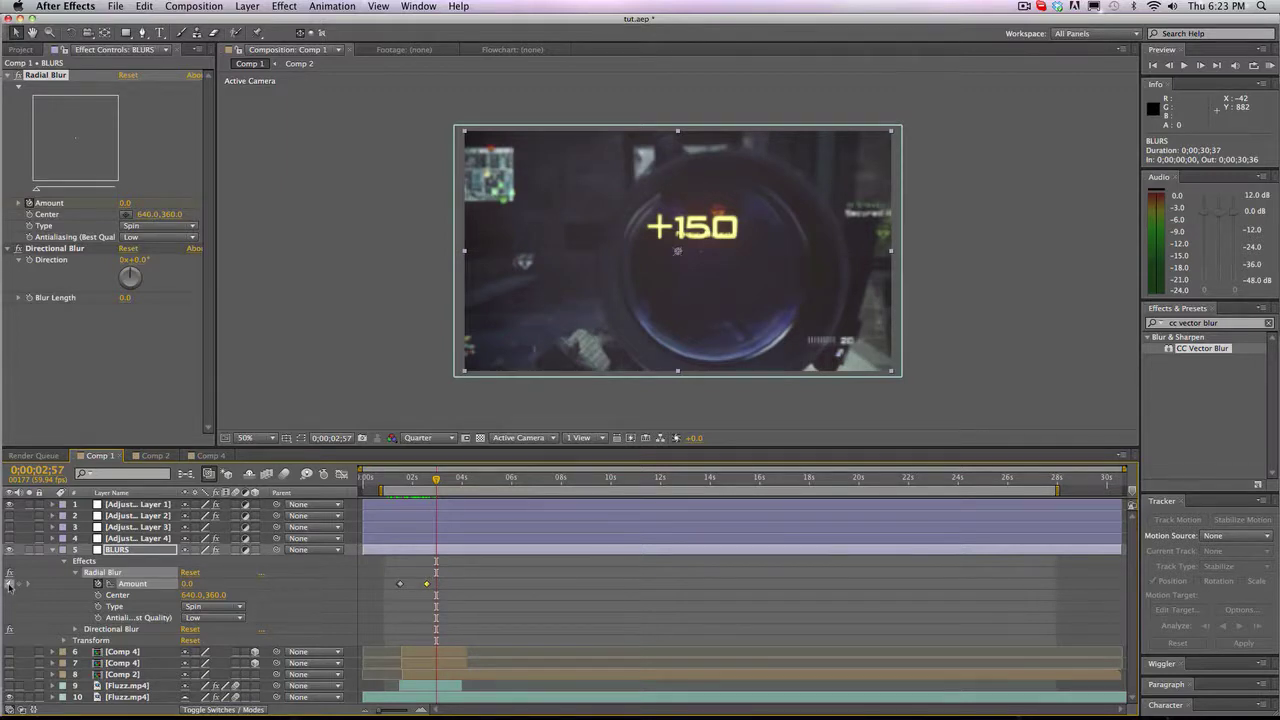
- Delete the trial Amount keyframes, leaving Radial Blur Amount at 0, and collapse its properties
click(9, 583)
click(18, 583)
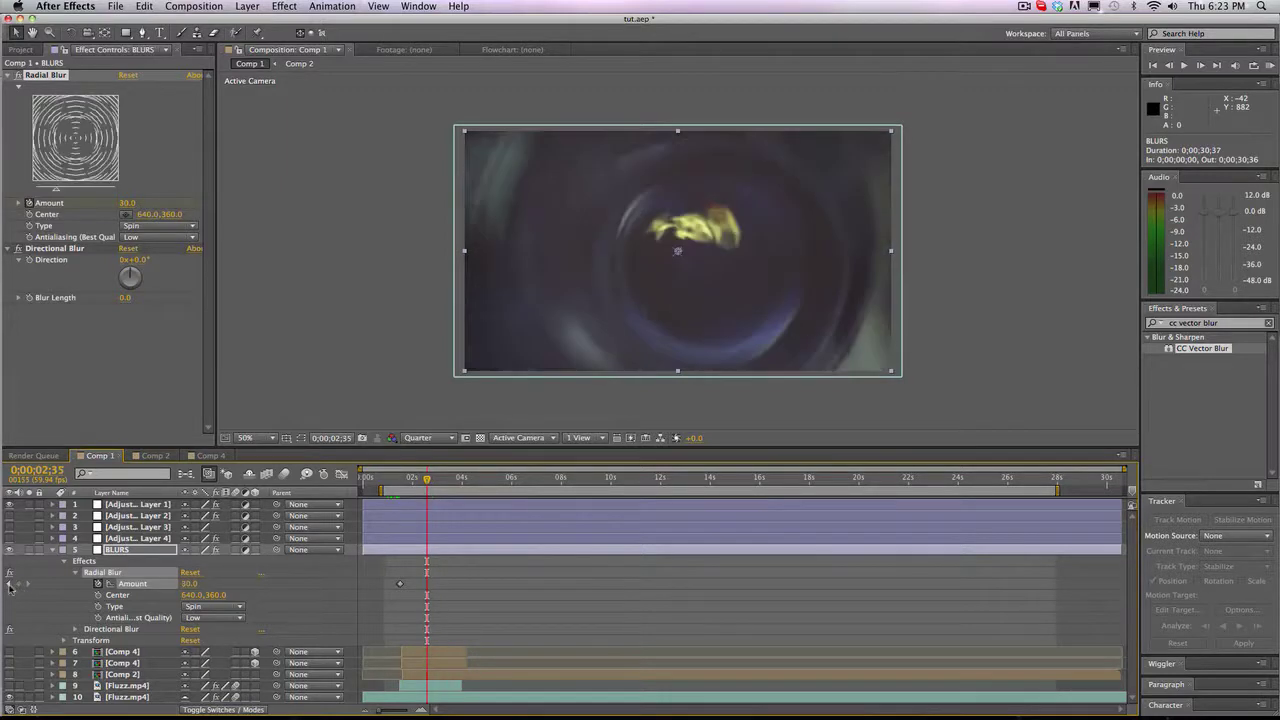
click(9, 583)
click(18, 584)
click(9, 584)
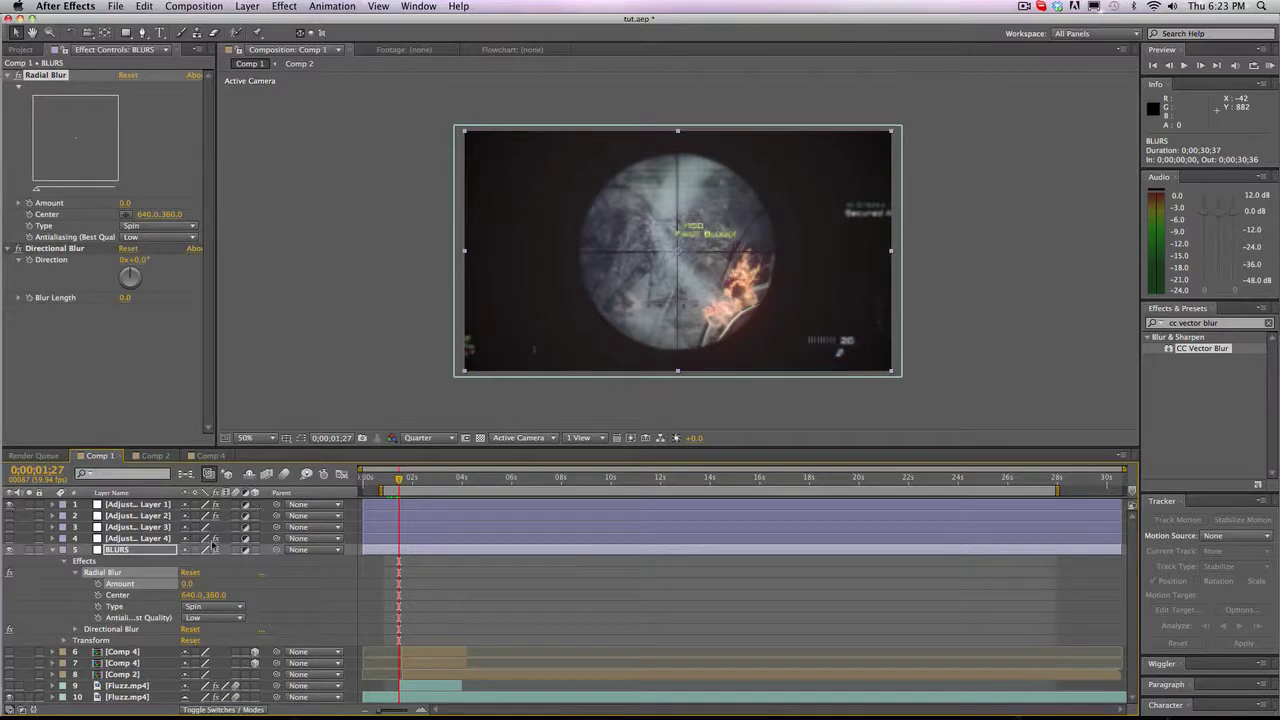
click(73, 578)
- Keyframe Directional Blur Length, raising it to 25.5 at 0;00;01;30
click(110, 584)
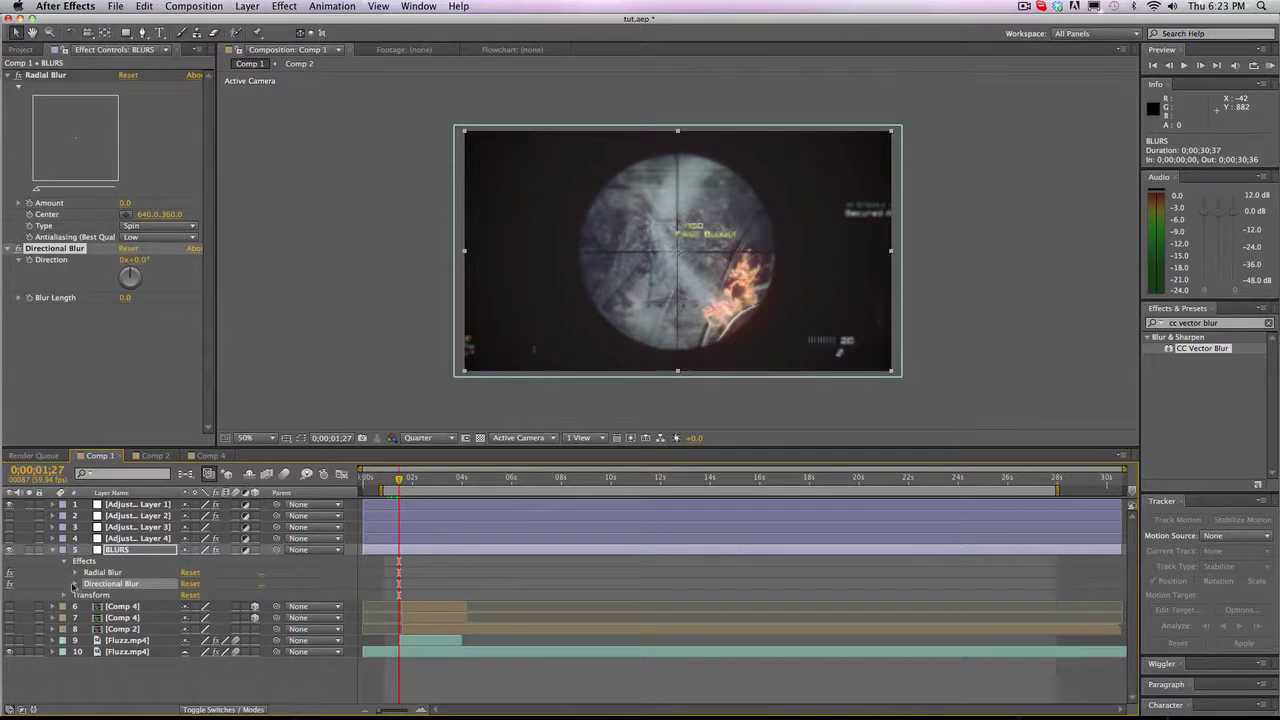
click(74, 584)
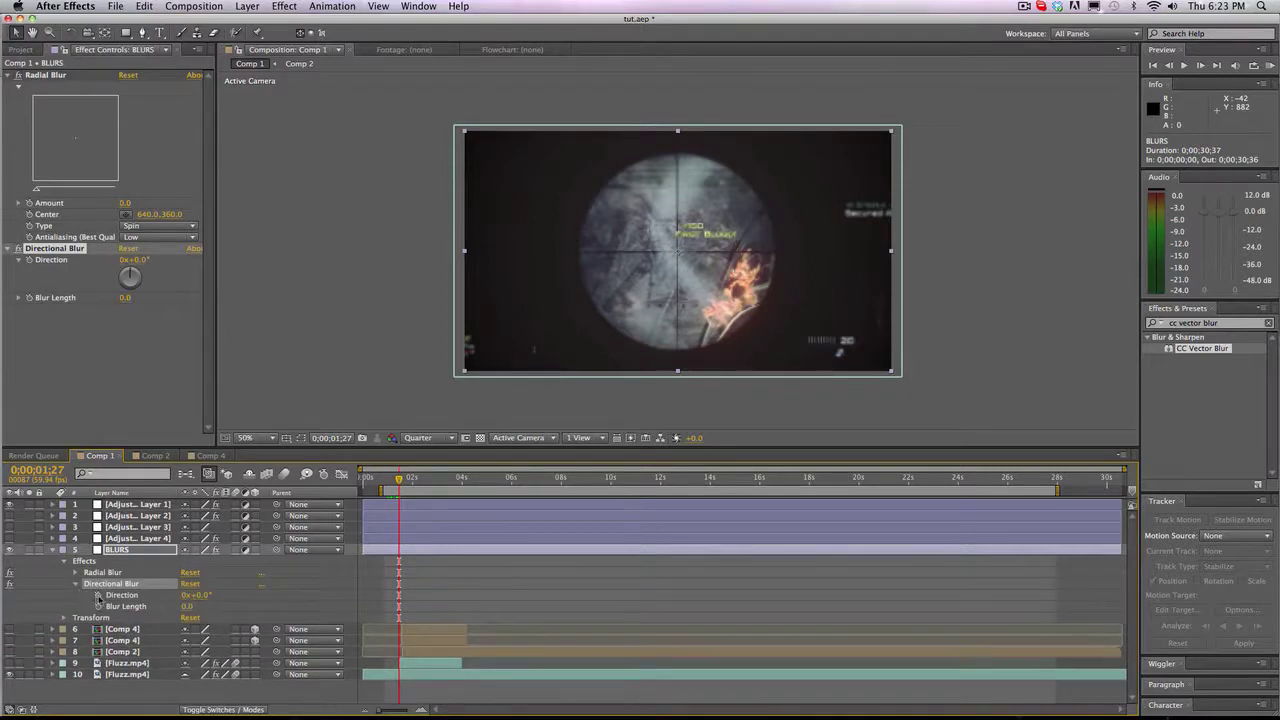
click(98, 606)
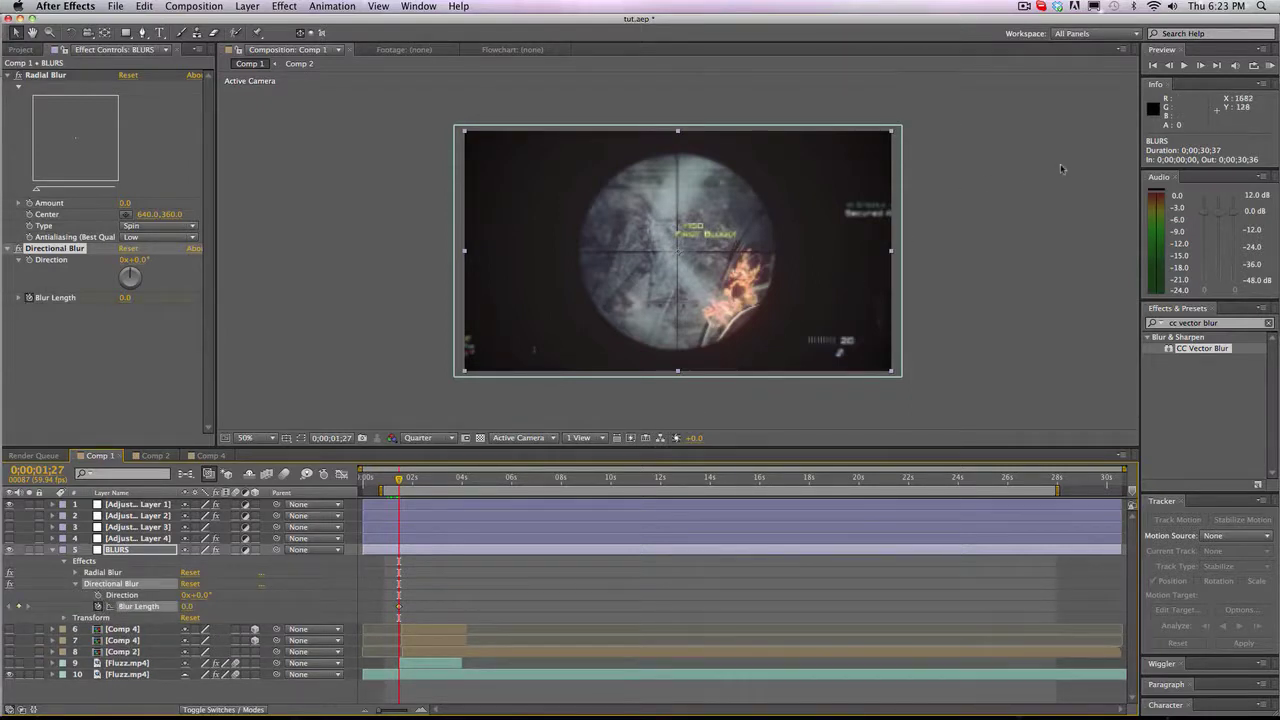
click(1200, 65)
click(1200, 65)
click(1200, 65)
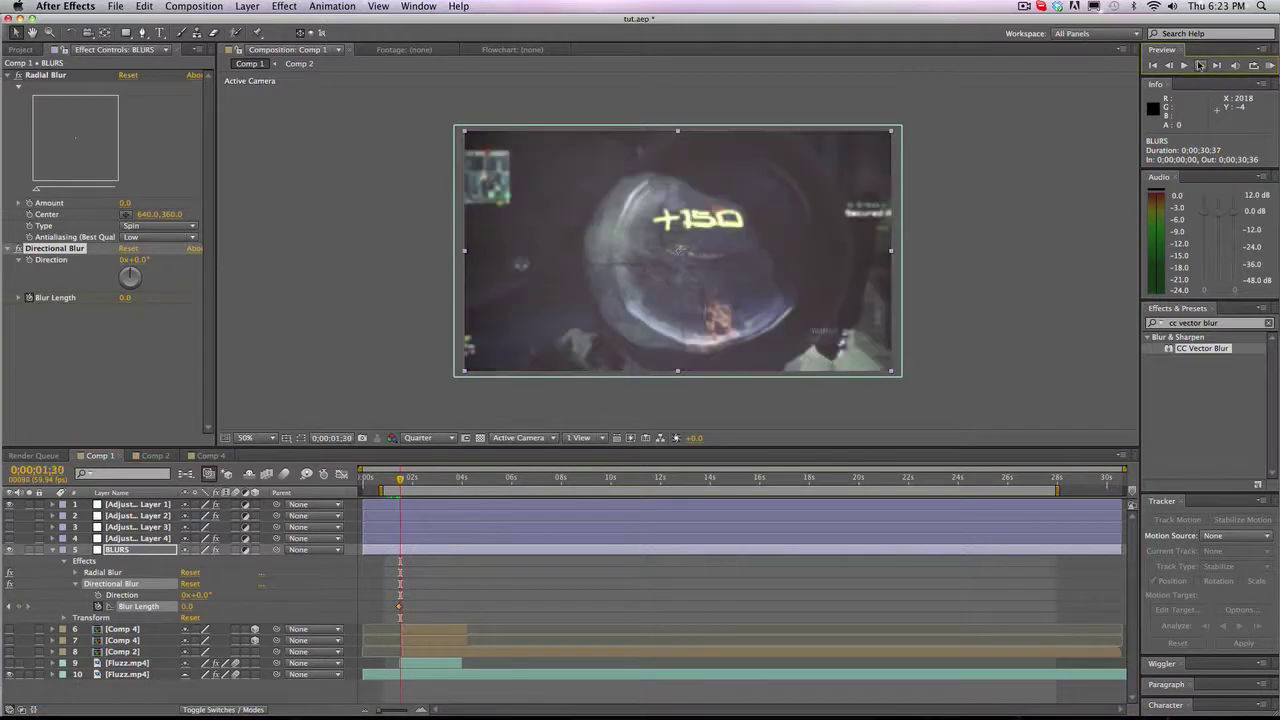
drag(186, 606, 347, 595)
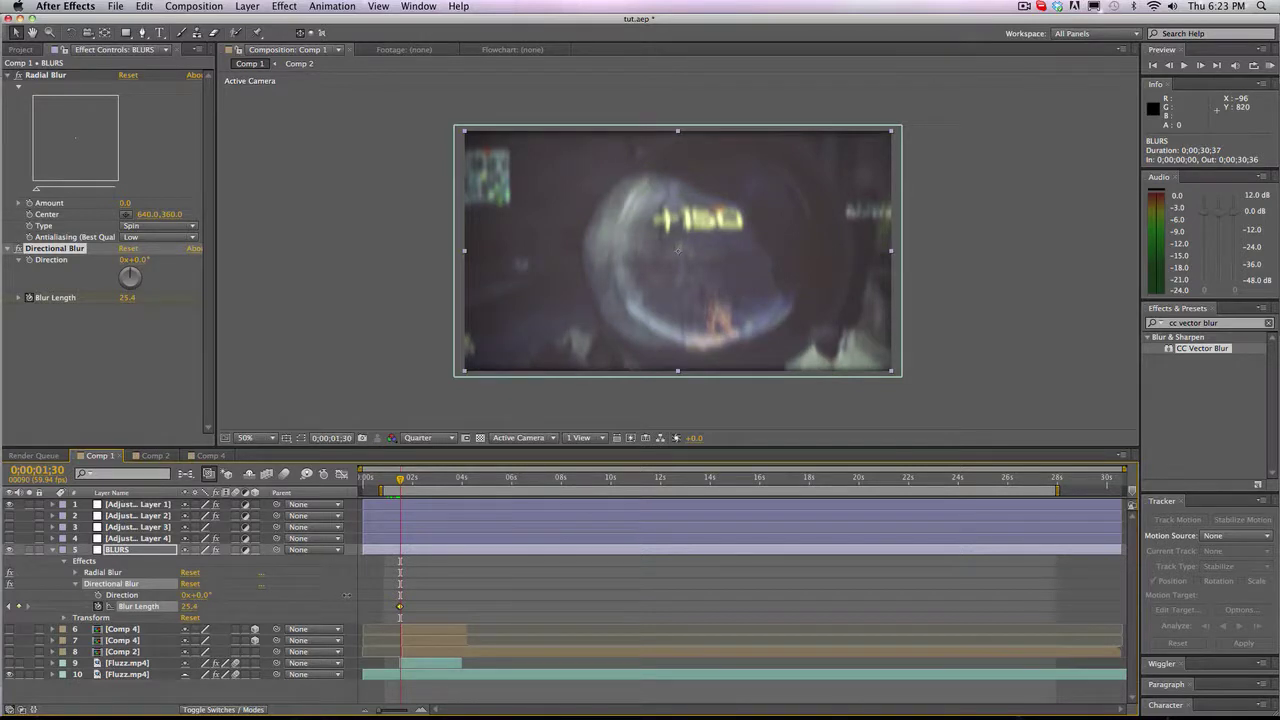
- Set Blur Length to 0.0 at 0;00;03;35
click(449, 481)
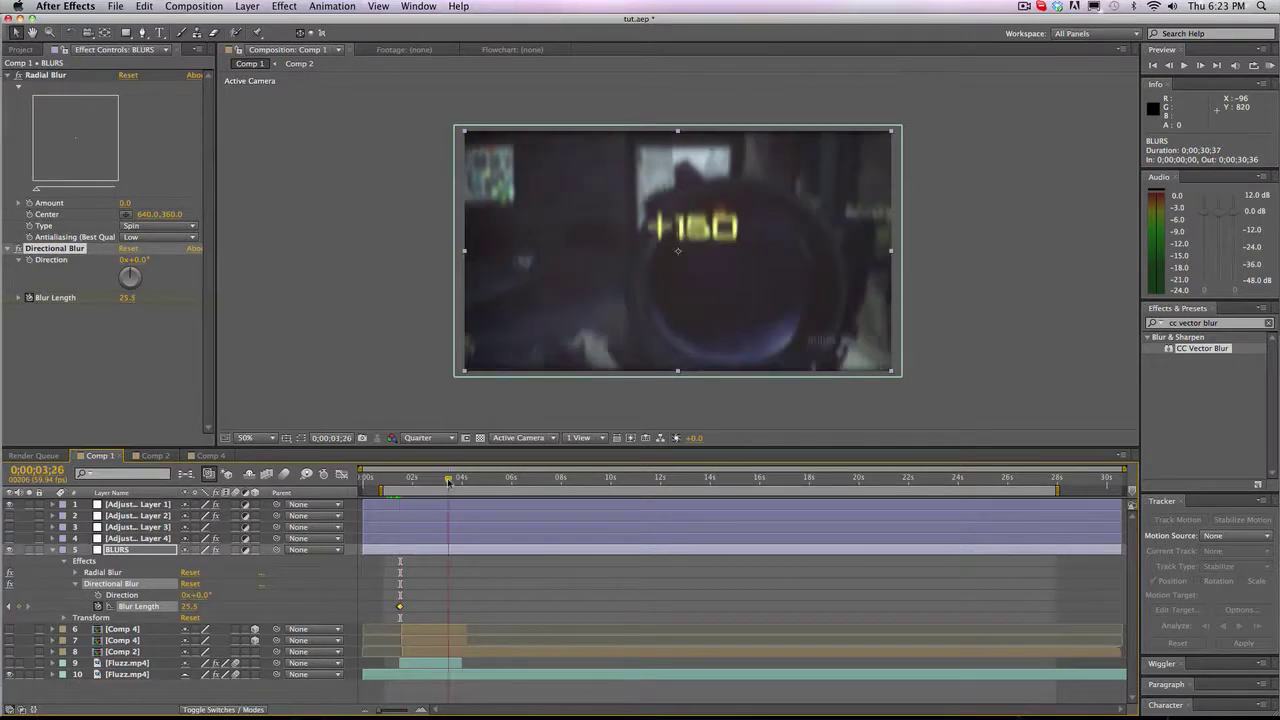
drag(449, 481, 452, 481)
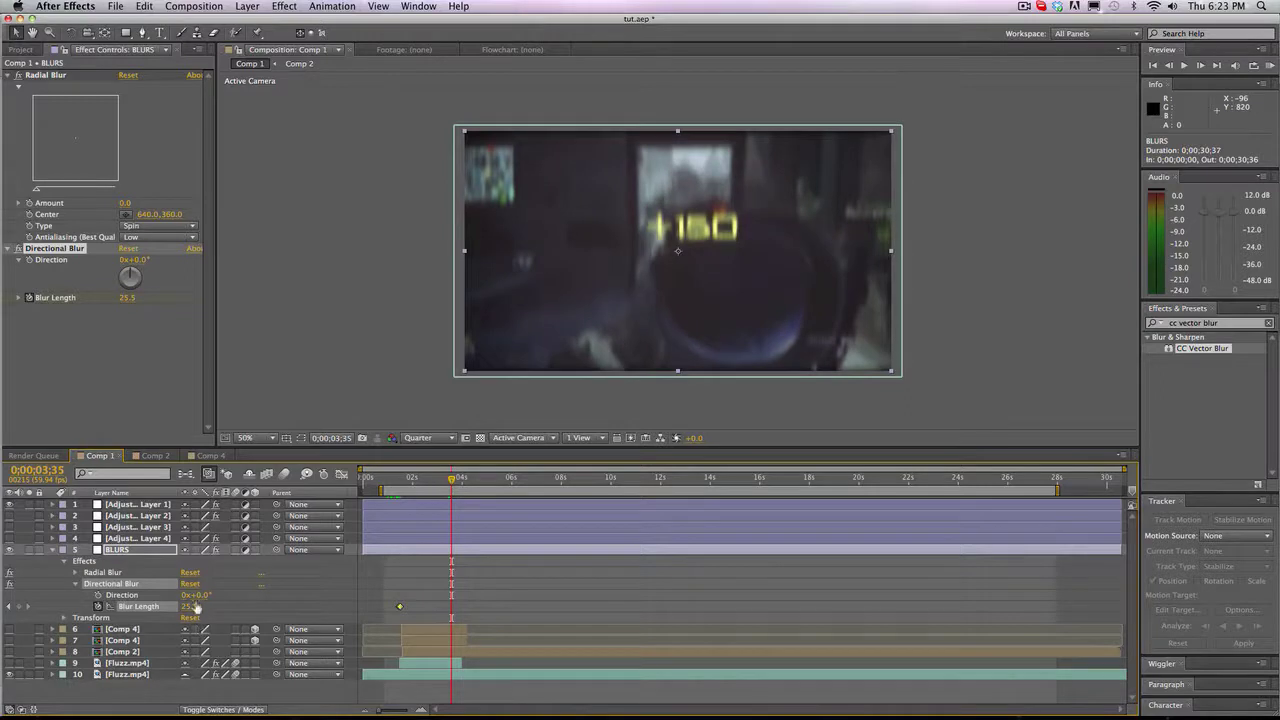
click(197, 607)
text(0)
key(Return)
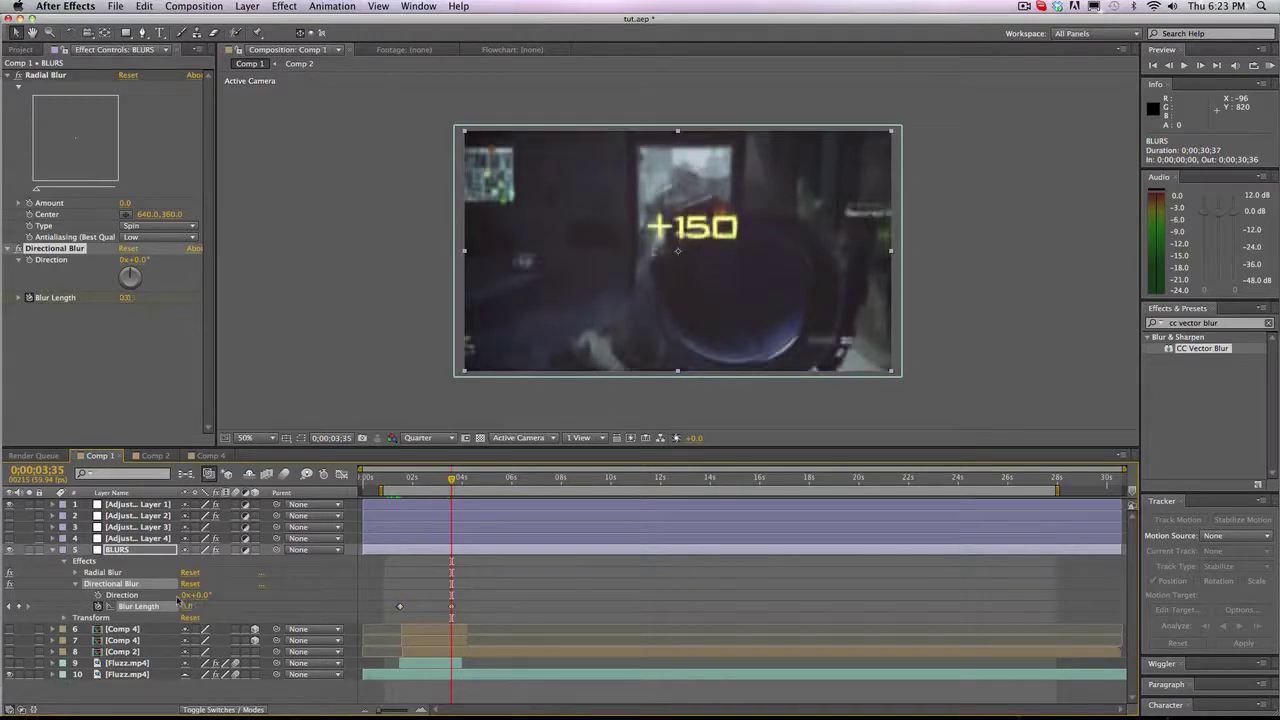
alt+click(98, 596)
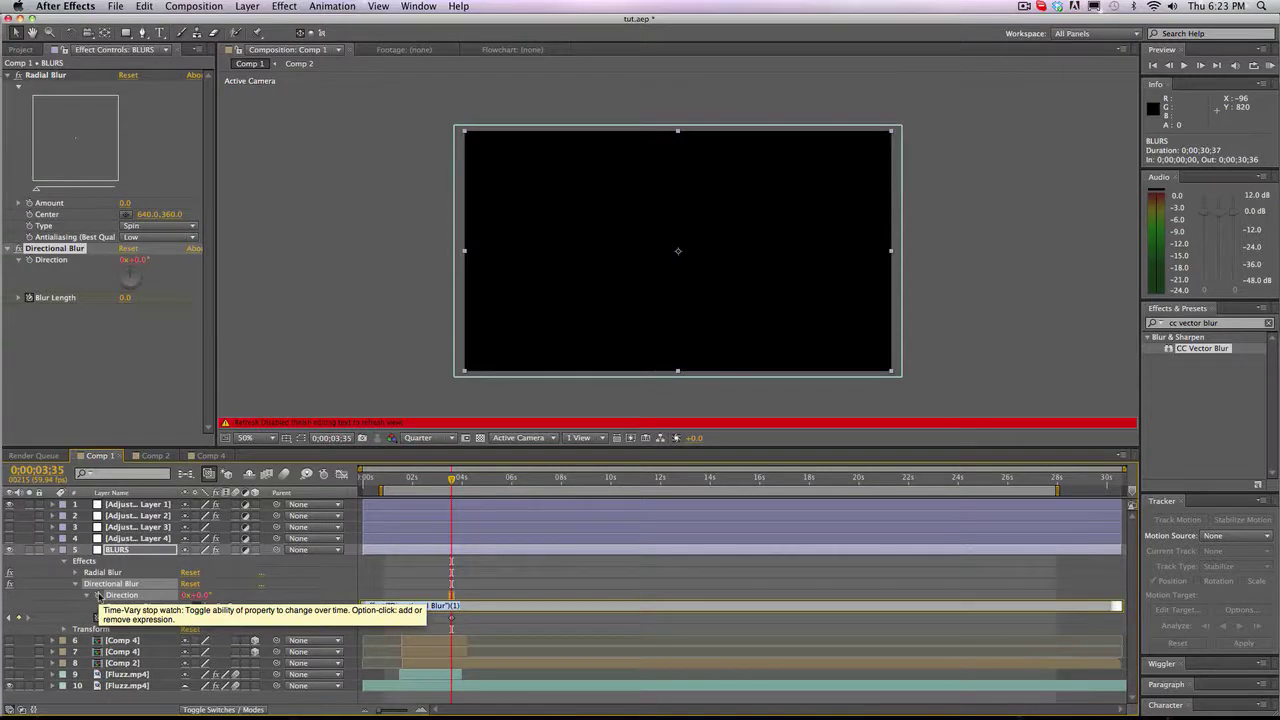
- Replace the Direction expression with wiggle(1,720) and scrub to preview the shaking blur
key(BackSpace)
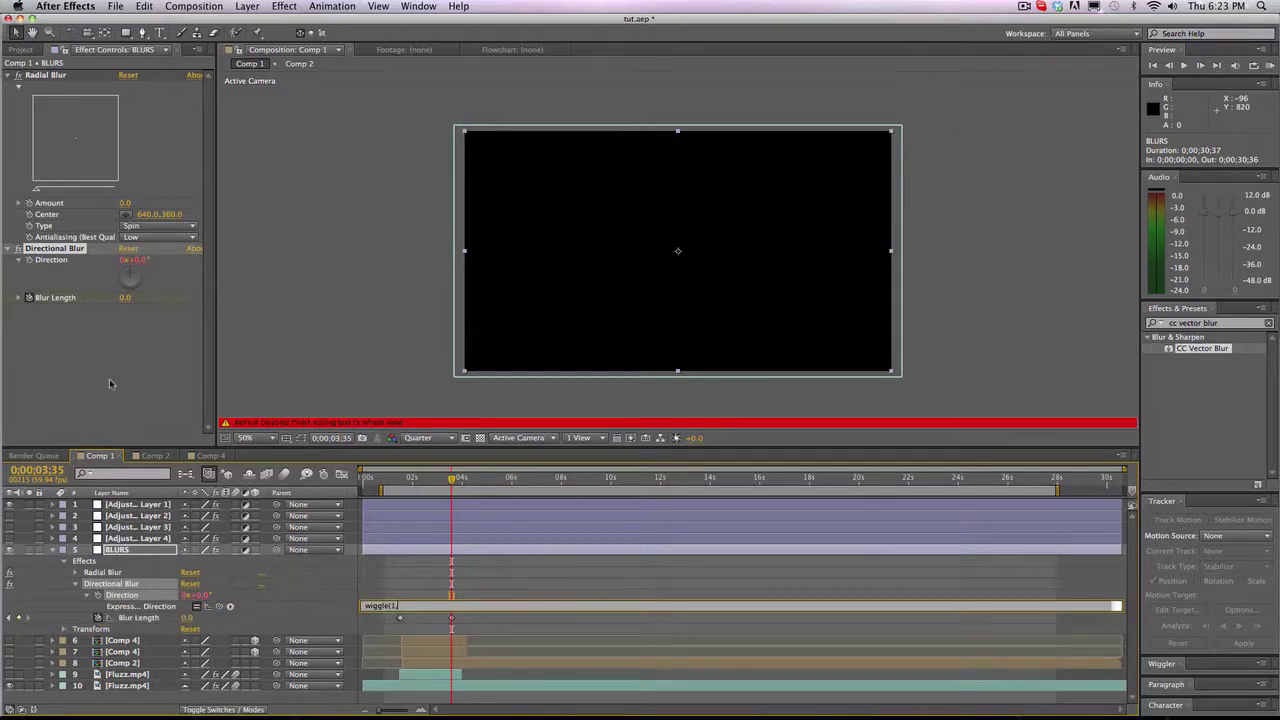
text(20)
click(310, 373)
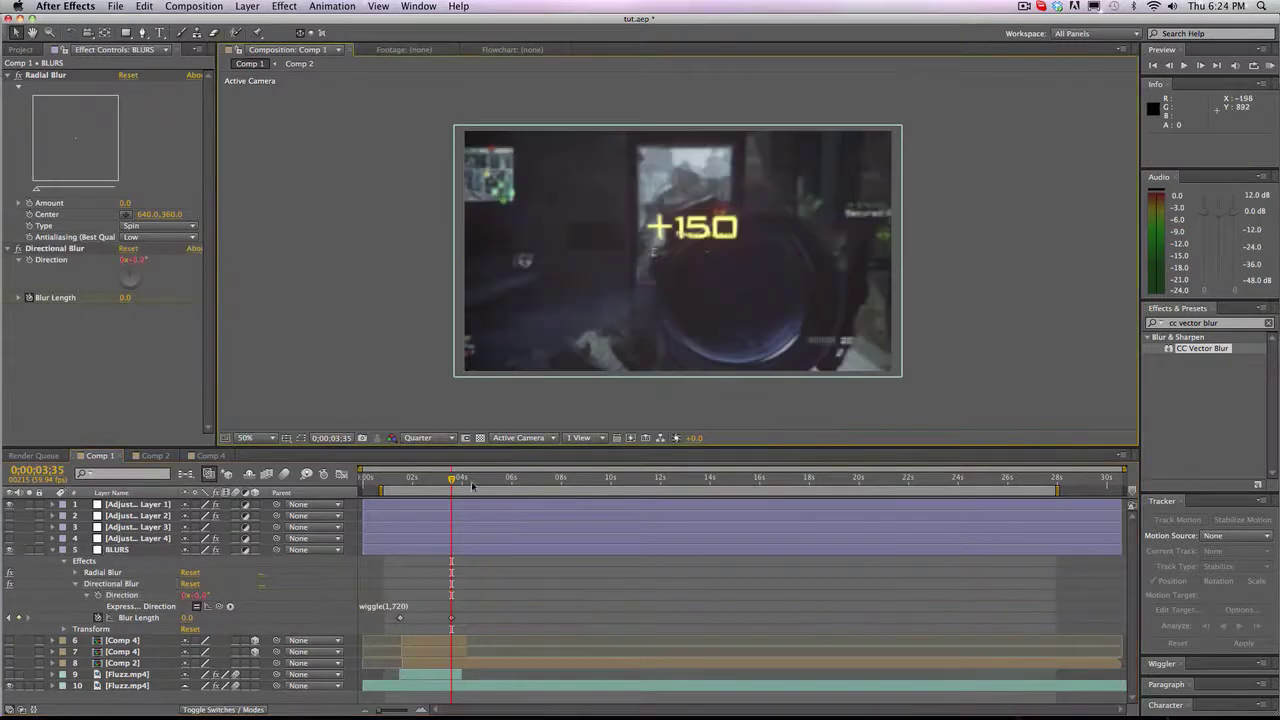
drag(437, 480, 404, 477)
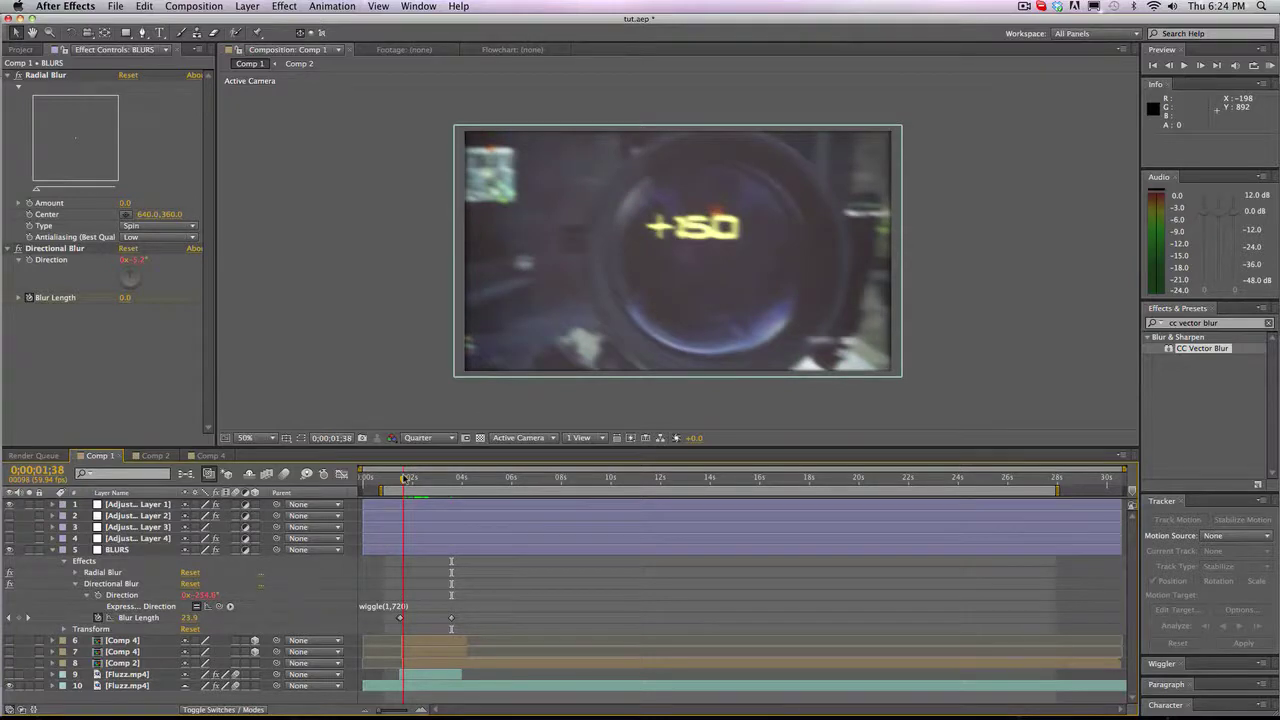
mouse_move(404, 477)
mouse_down()
mouse_move(454, 456)
mouse_move(405, 479)
mouse_up()
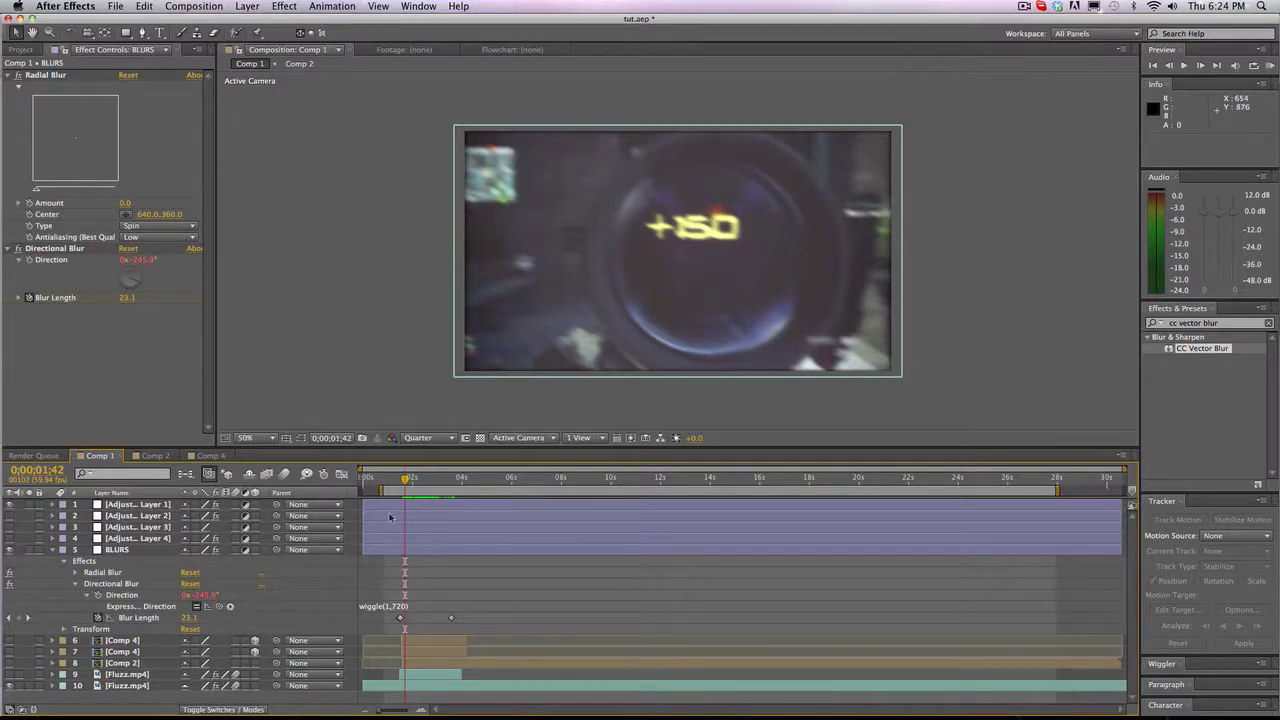
drag(405, 479, 480, 446)
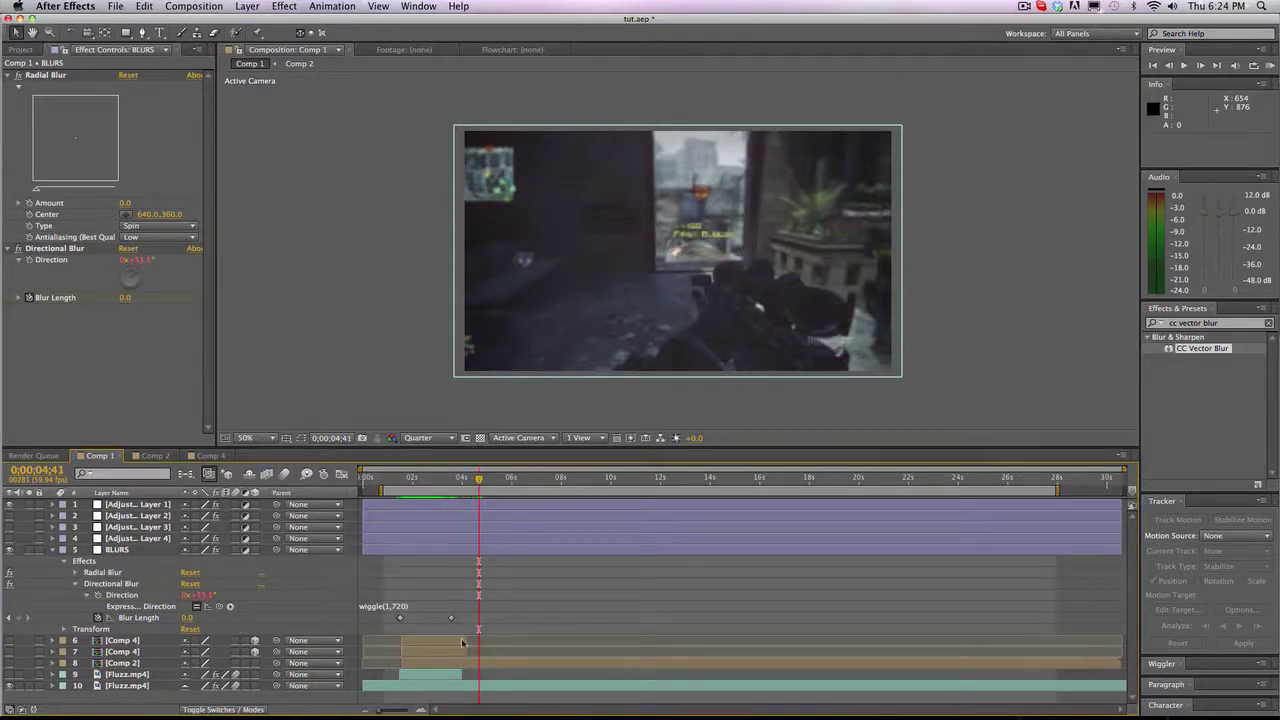
- Select and delete both Blur Length keyframes
drag(470, 602, 394, 626)
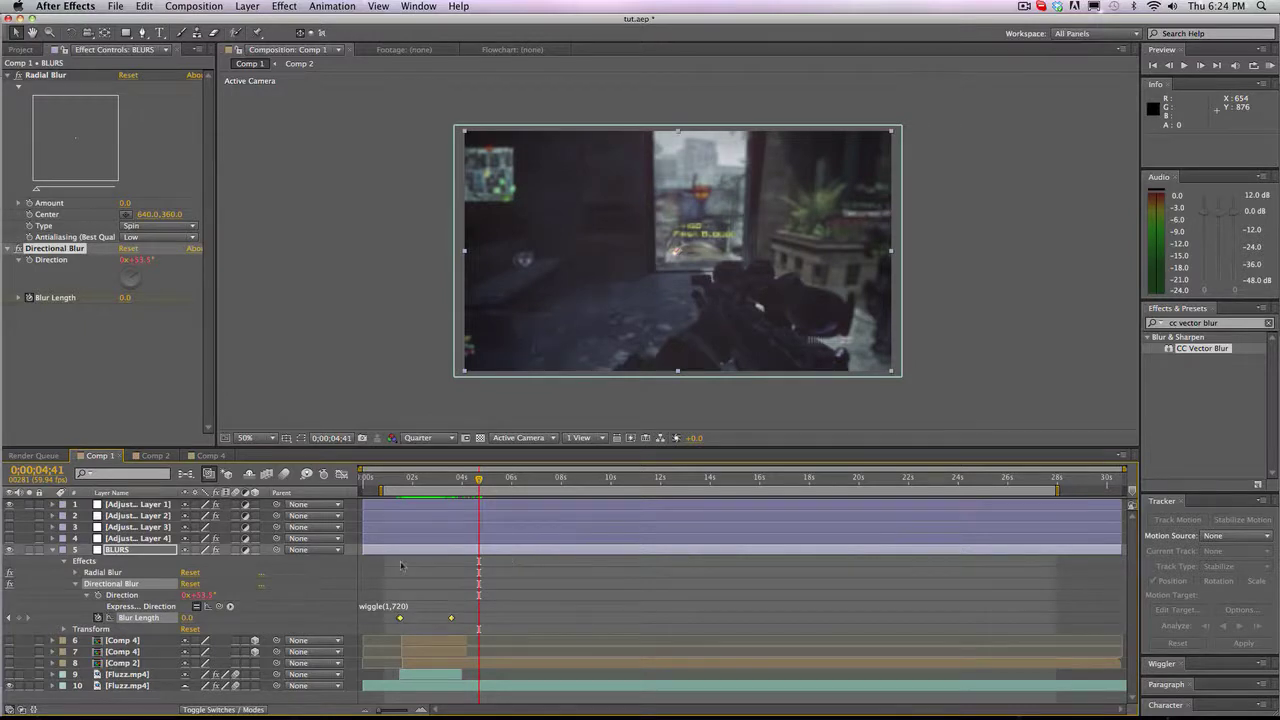
click(10, 619)
click(10, 619)
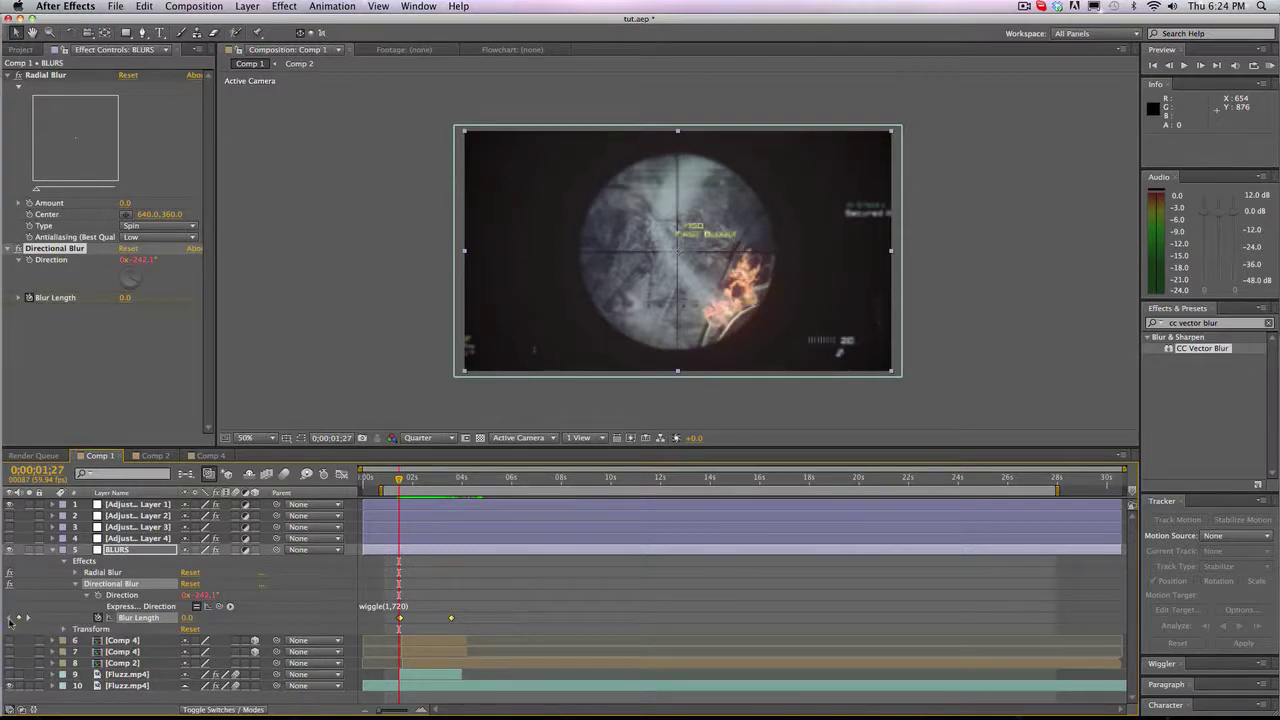
key(Delete)
click(53, 550)
click(135, 552)
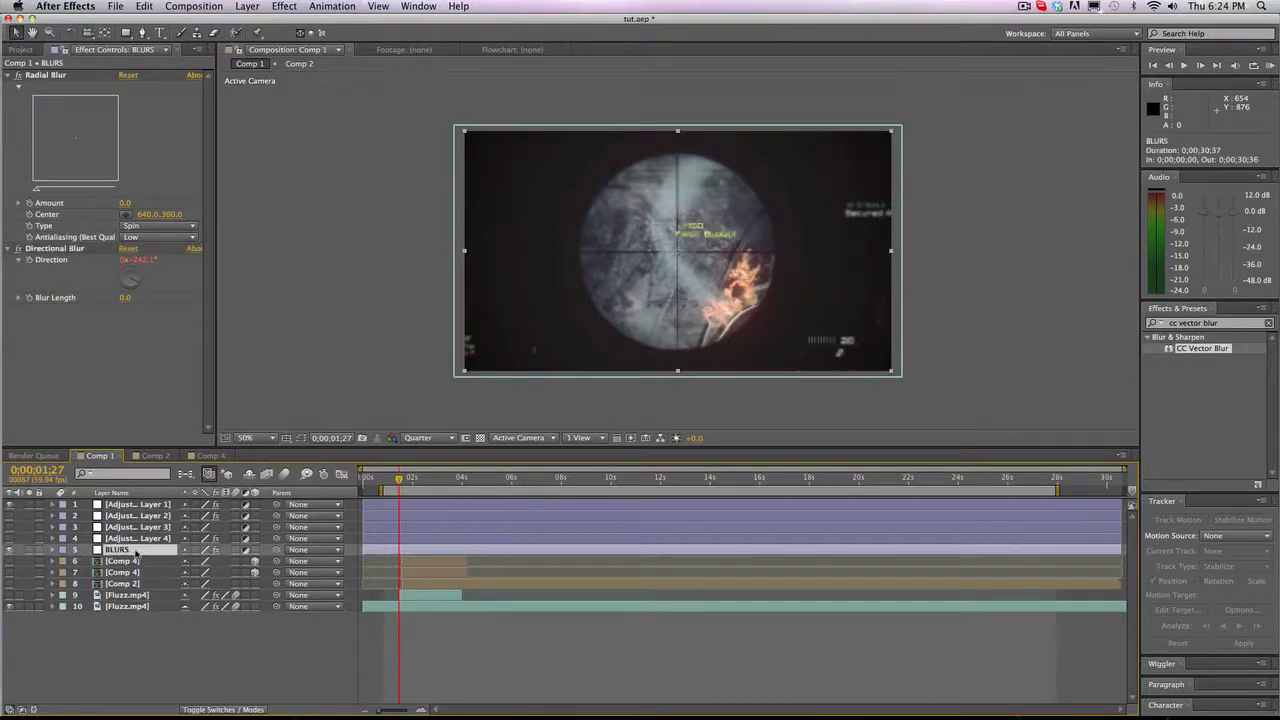
drag(1202, 348, 758, 556)
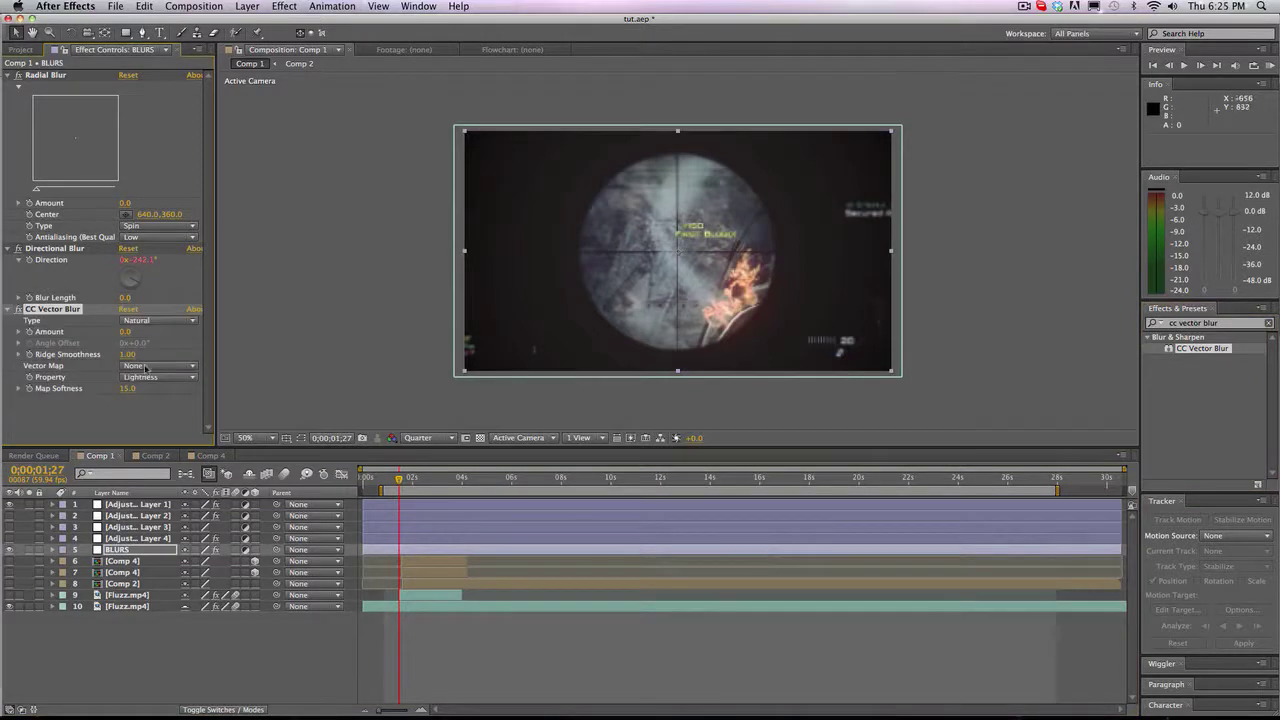
click(411, 477)
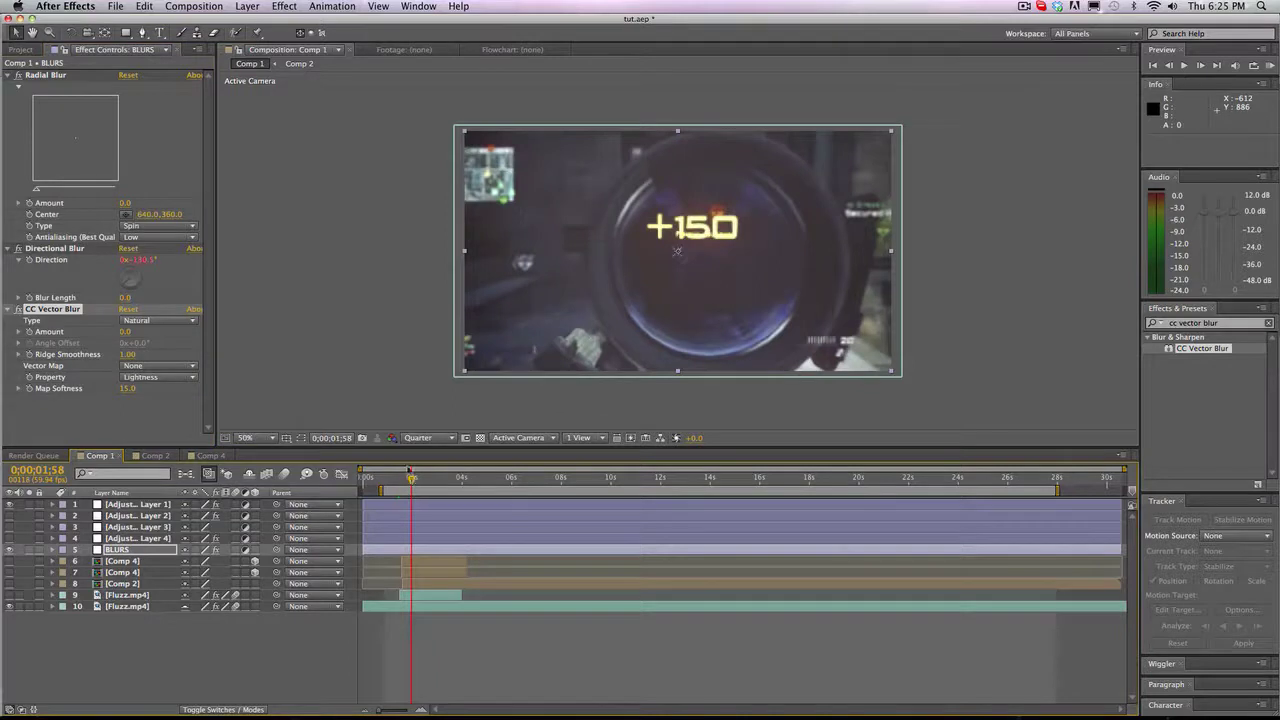
drag(125, 331, 155, 331)
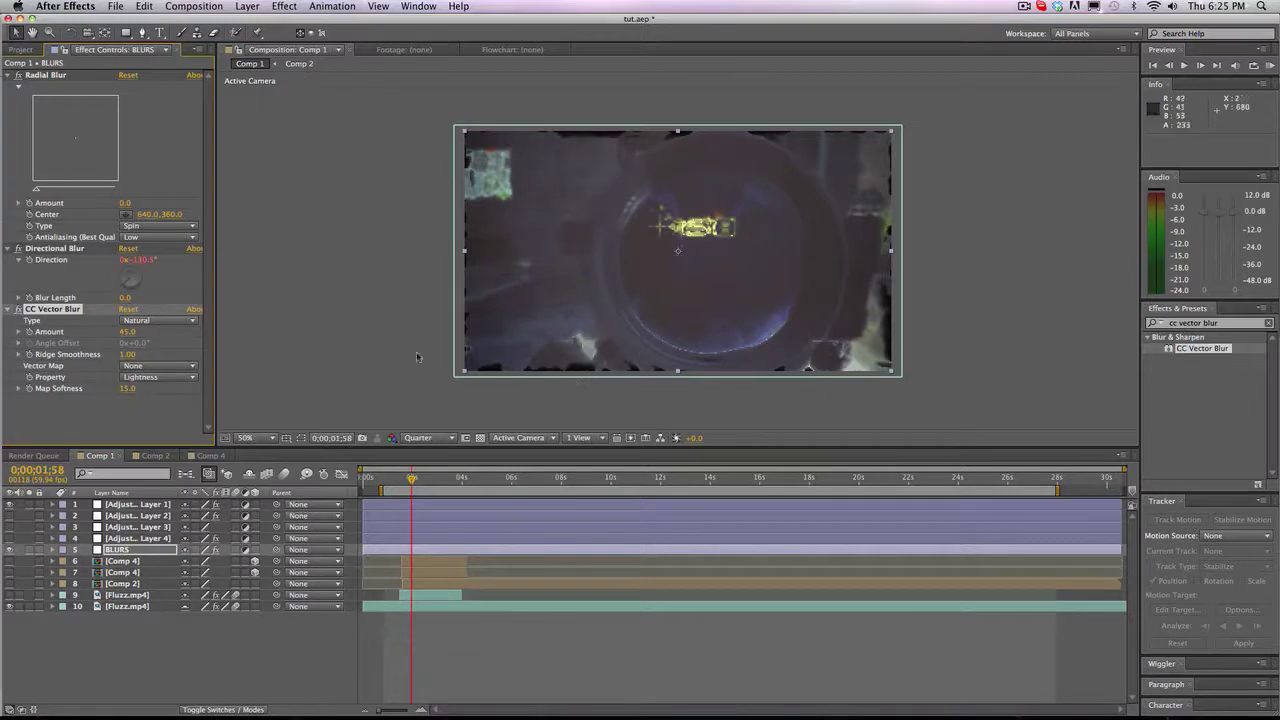
click(55, 320)
key(Delete)
drag(1183, 350, 823, 606)
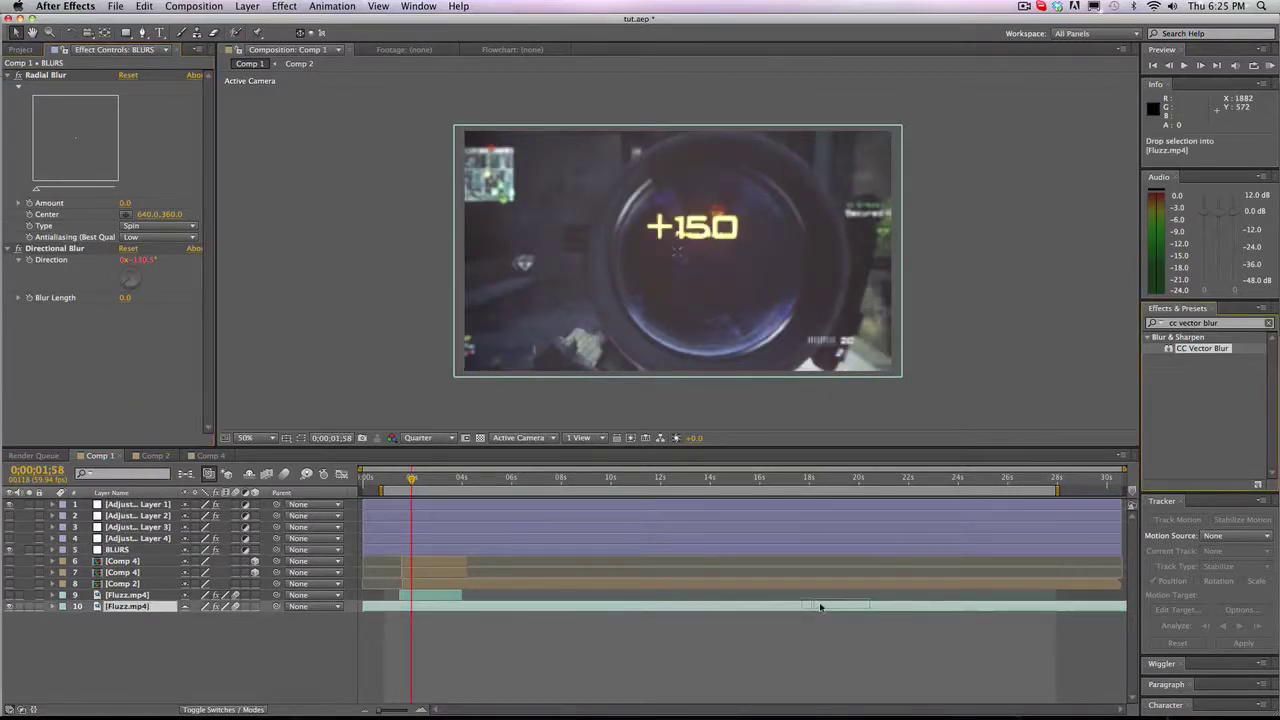
- Test the CC Vector Blur Amount on Fluzz.mp4, then reset it to 0.0
mouse_move(130, 366)
mouse_down()
mouse_move(154, 364)
mouse_move(143, 366)
mouse_up()
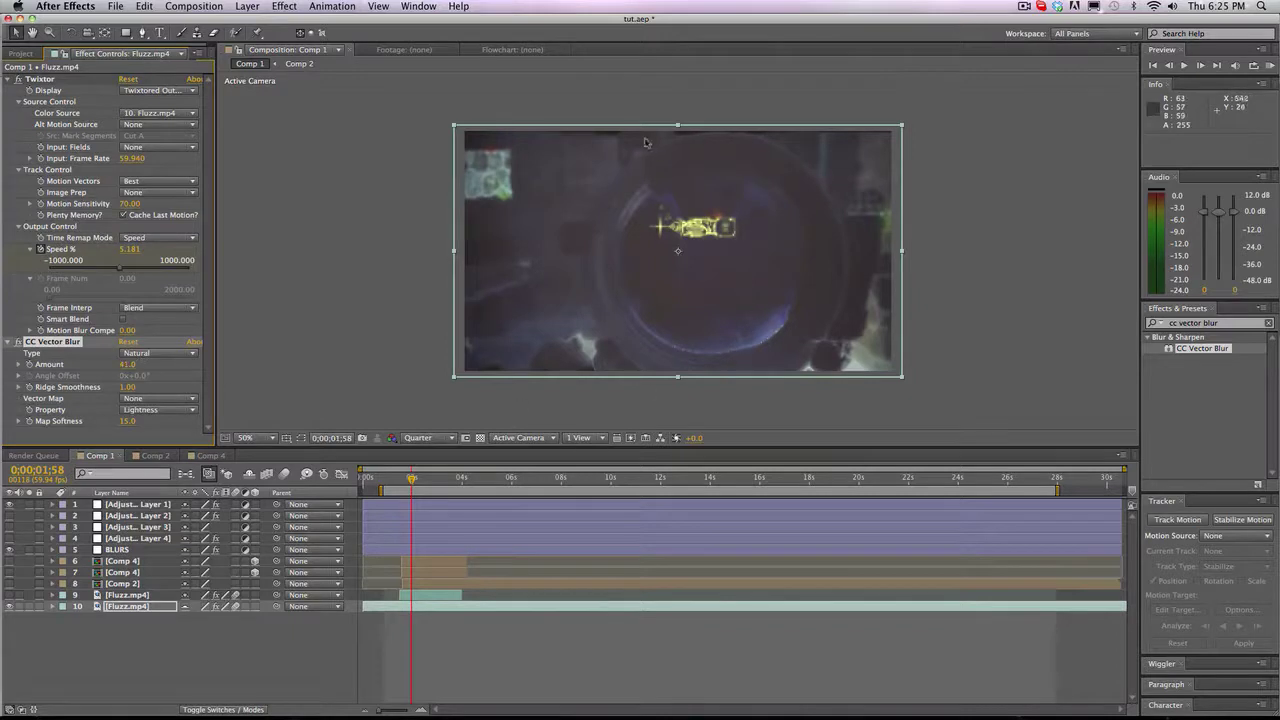
click(127, 365)
text(0)
key(Return)
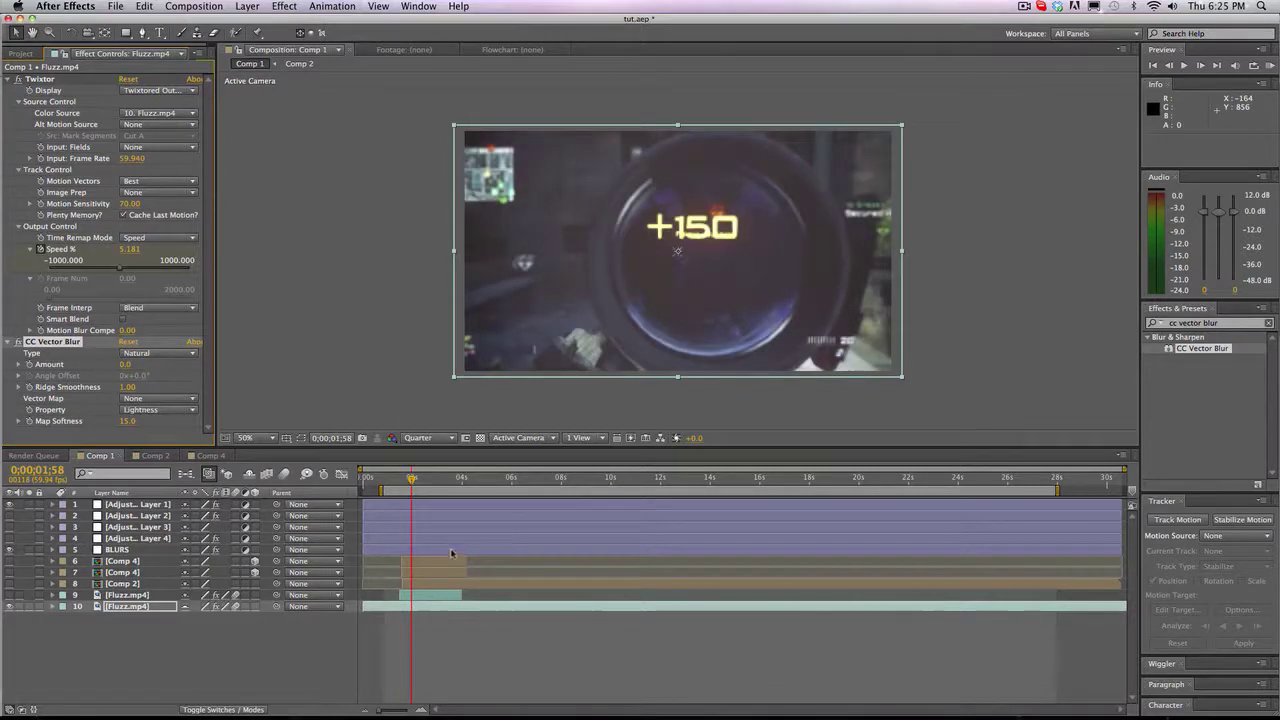
- Keyframe Amount at 0.0 on 0;00;01;29 and 15.0 one frame later
click(452, 608)
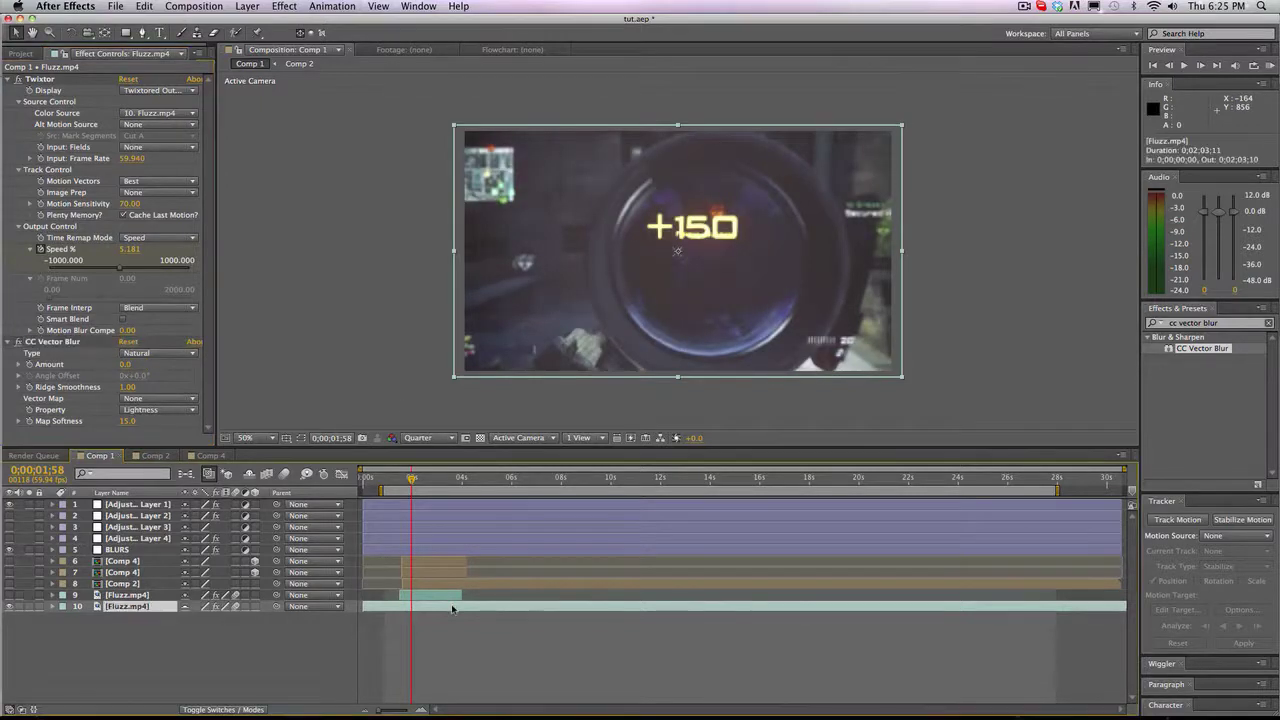
key(Page_Up)
key(Page_Up)
key(Page_Up)
key(Page_Up)
key(Page_Up)
key(Page_Up)
key(Page_Up)
key(Page_Up)
key(Page_Up)
key(Page_Up)
key(Page_Up)
key(Page_Up)
key(Page_Up)
key(Page_Up)
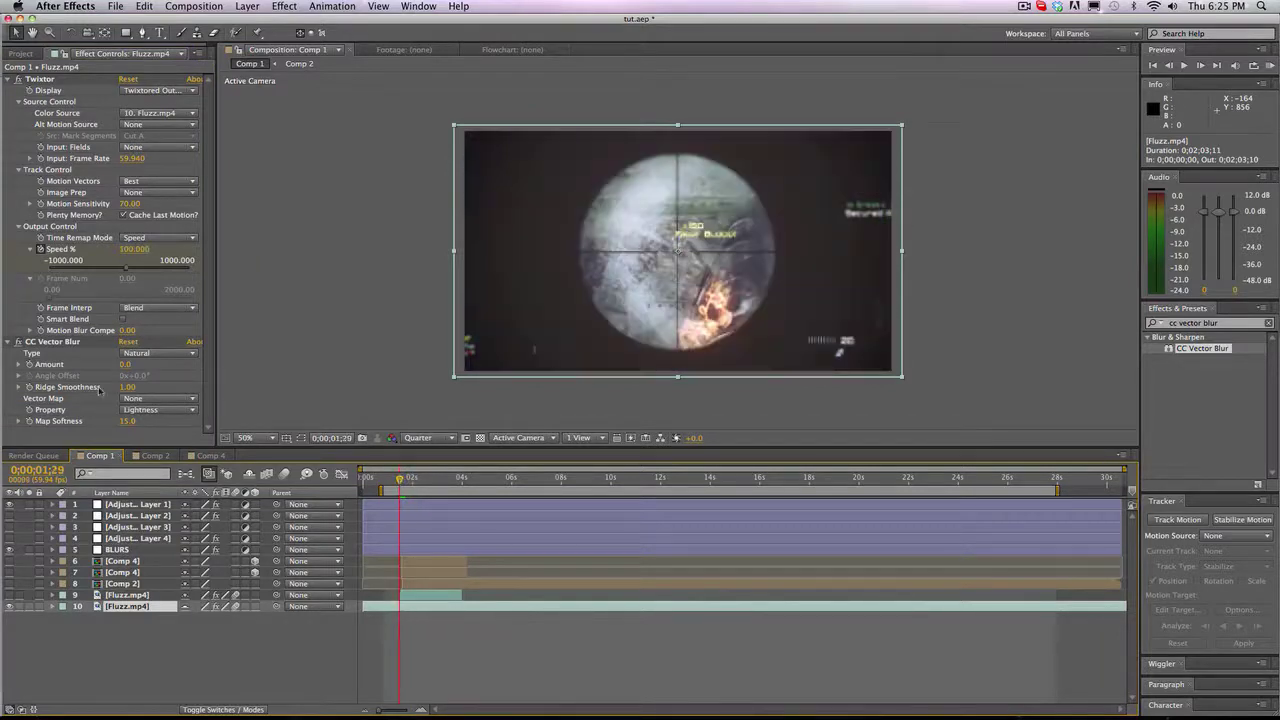
click(32, 368)
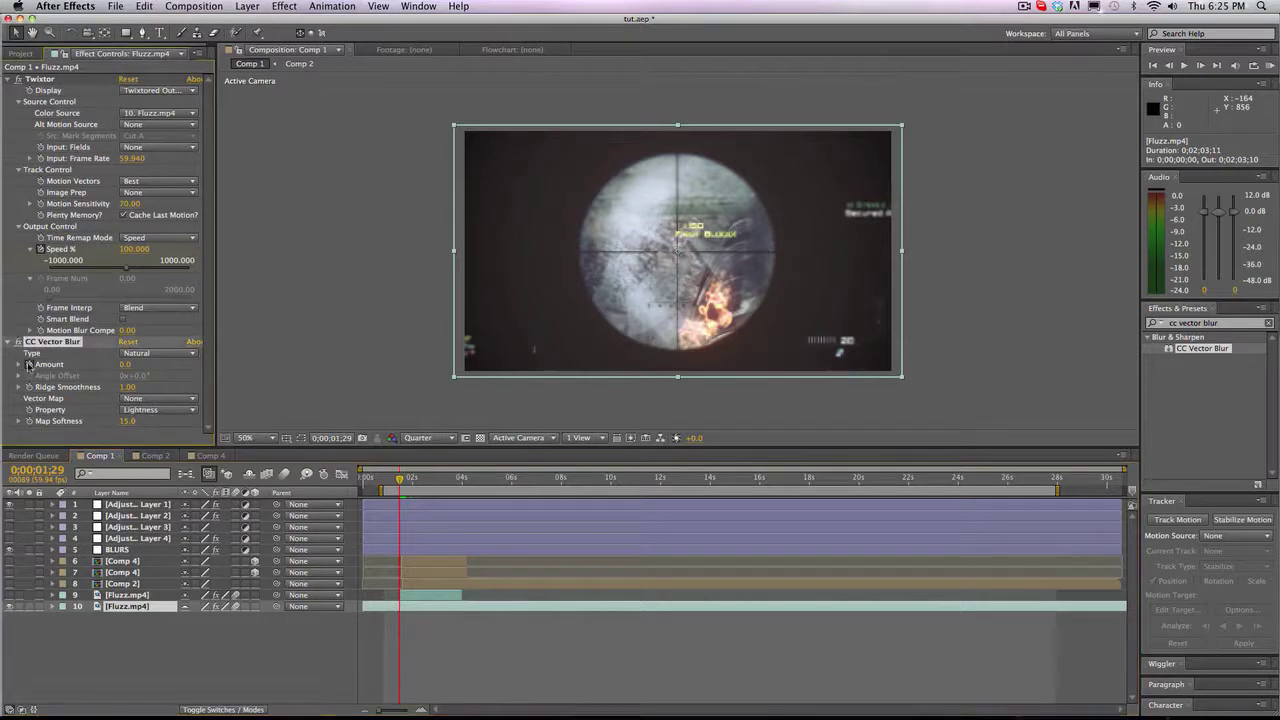
click(1199, 66)
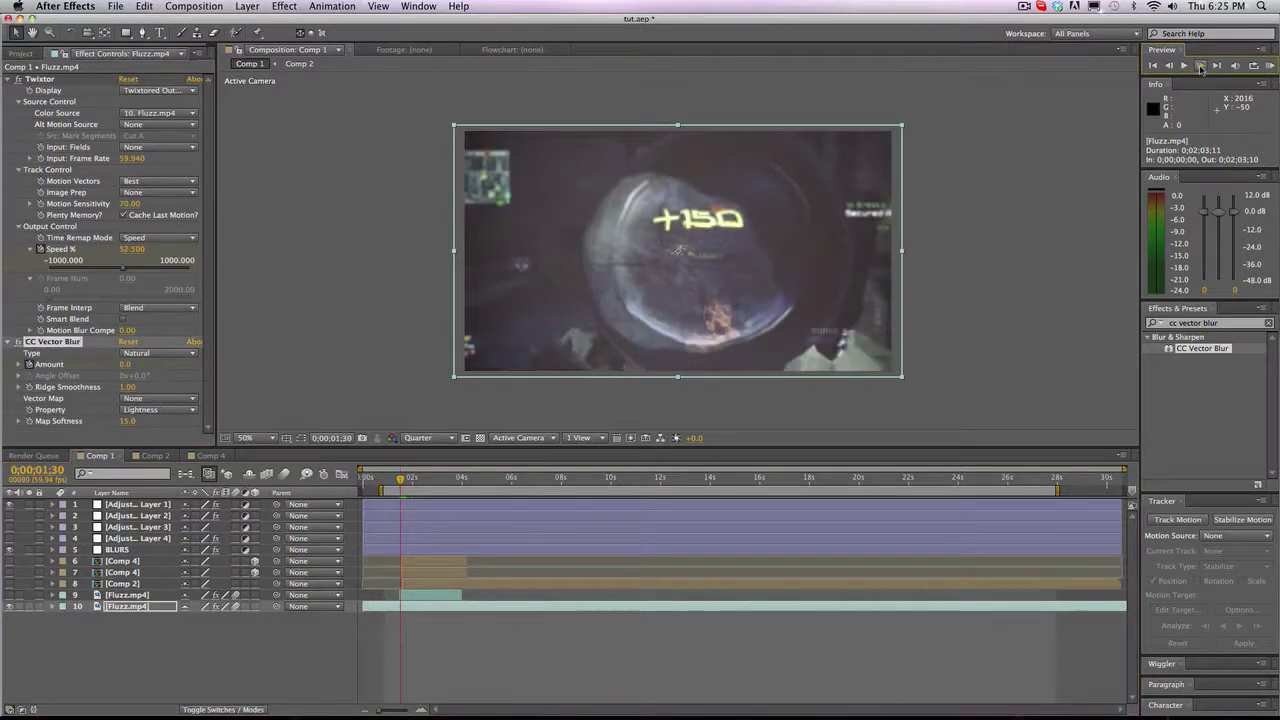
click(130, 366)
text(50)
key(Return)
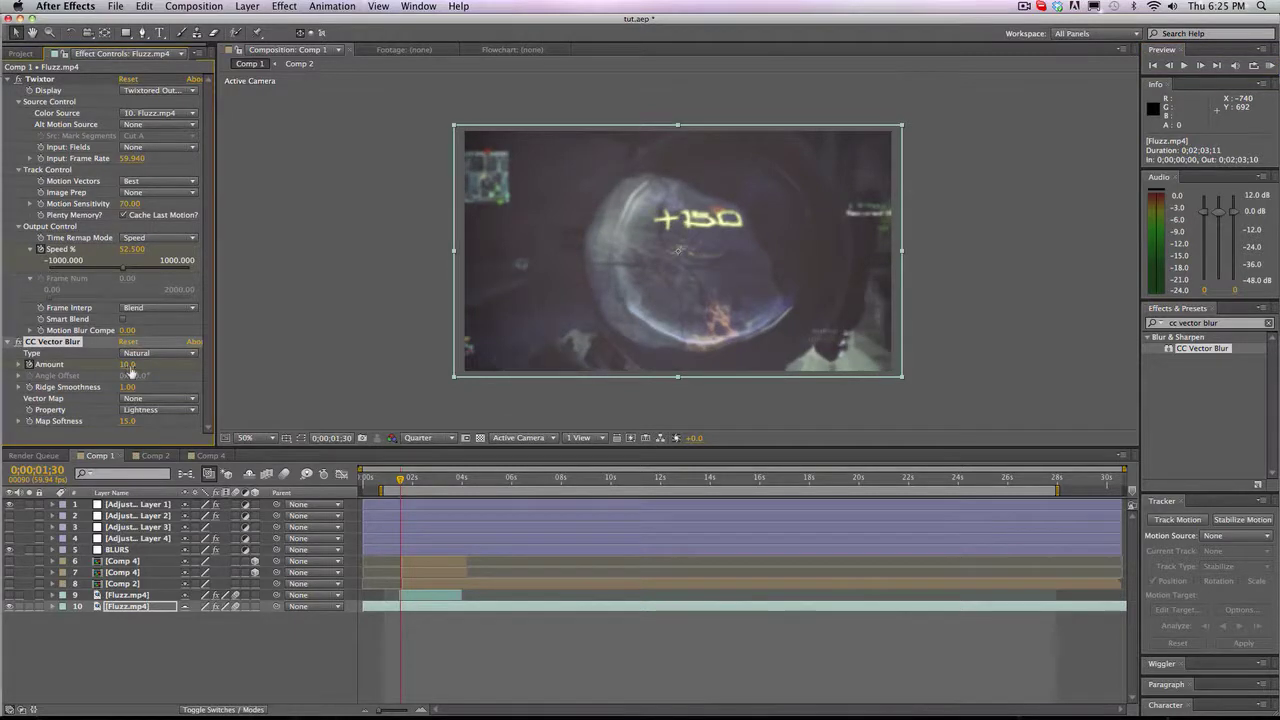
click(129, 365)
key(Return)
- Set Amount to 0.0 at 0;00;03;20 and scrub back to preview the vector blur
click(413, 478)
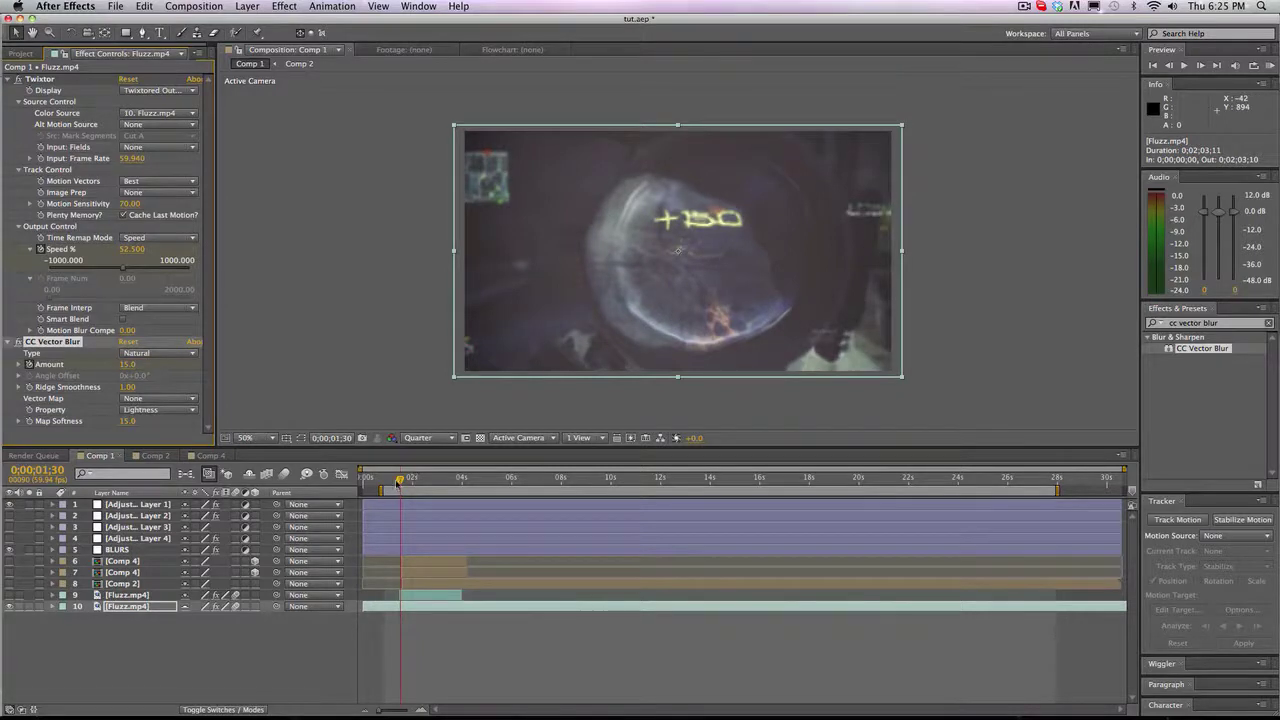
drag(413, 478, 445, 478)
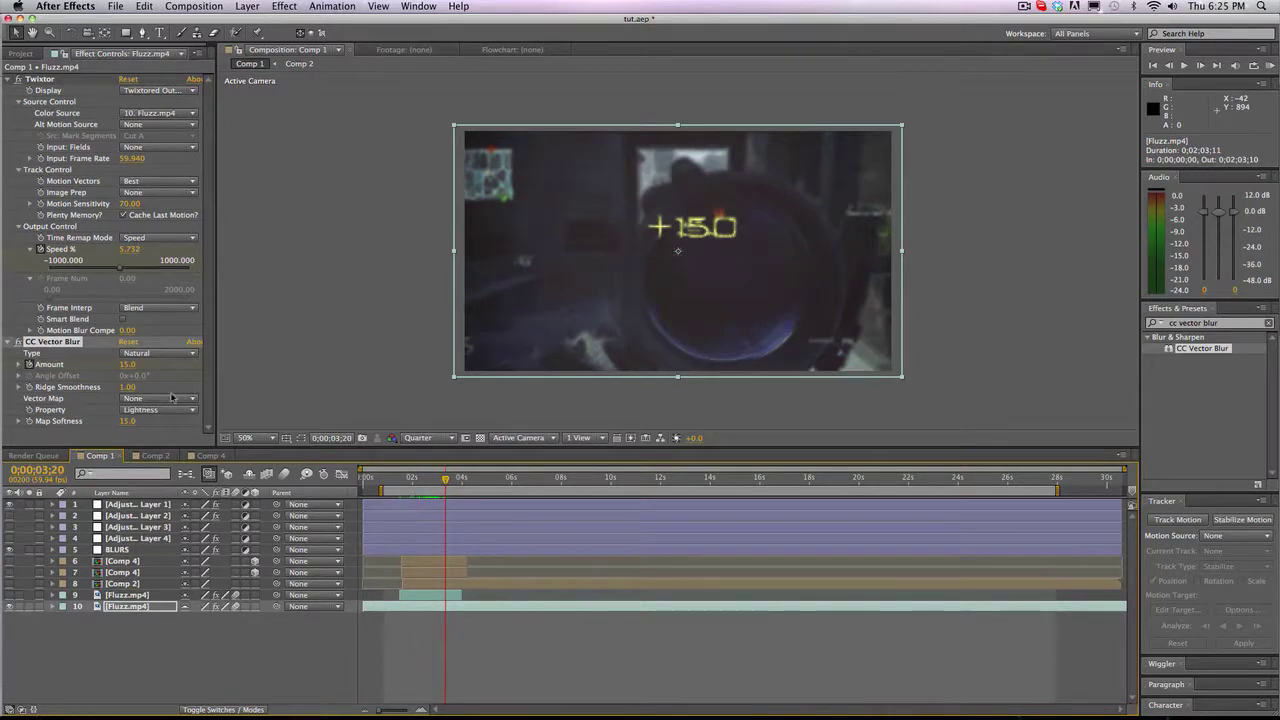
click(127, 365)
text(0)
key(Return)
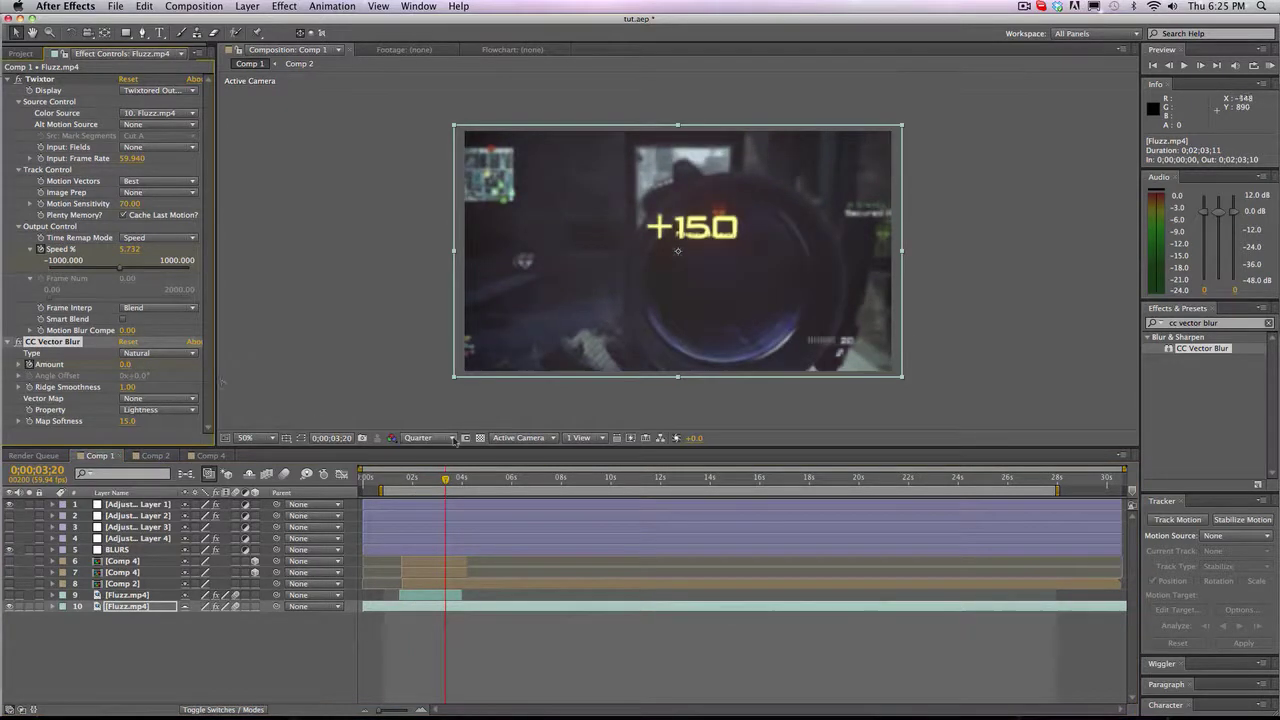
mouse_move(434, 475)
mouse_down()
mouse_move(398, 478)
mouse_move(409, 478)
mouse_up()
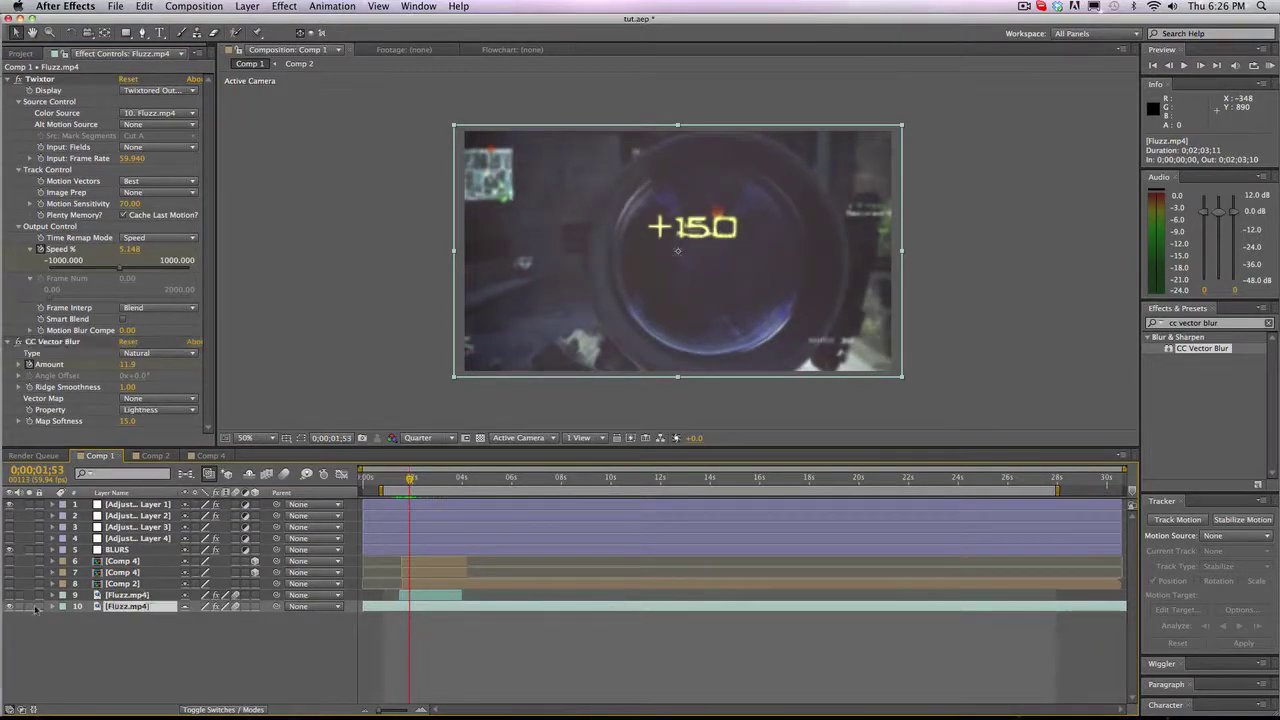
click(50, 609)
click(52, 607)
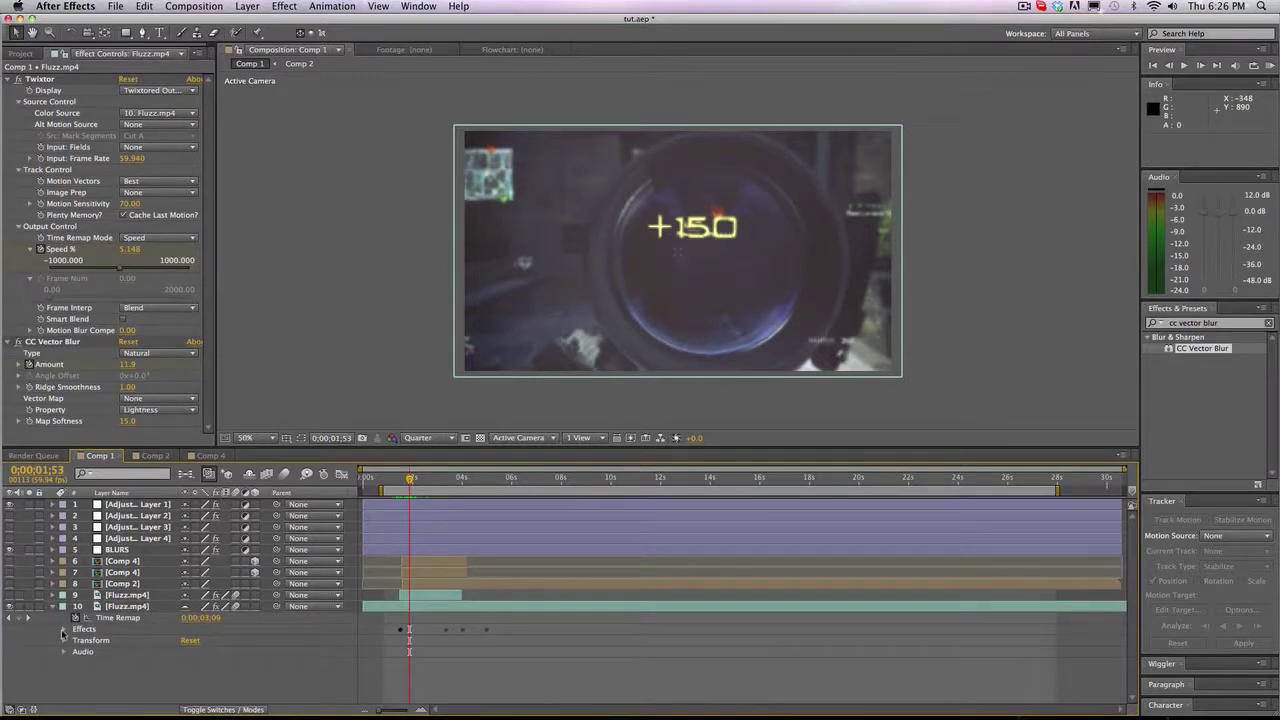
- Set the Fluzz.mp4 clip's CC Vector Blur Amount keyframe at 1;30 to 30
click(63, 629)
click(75, 652)
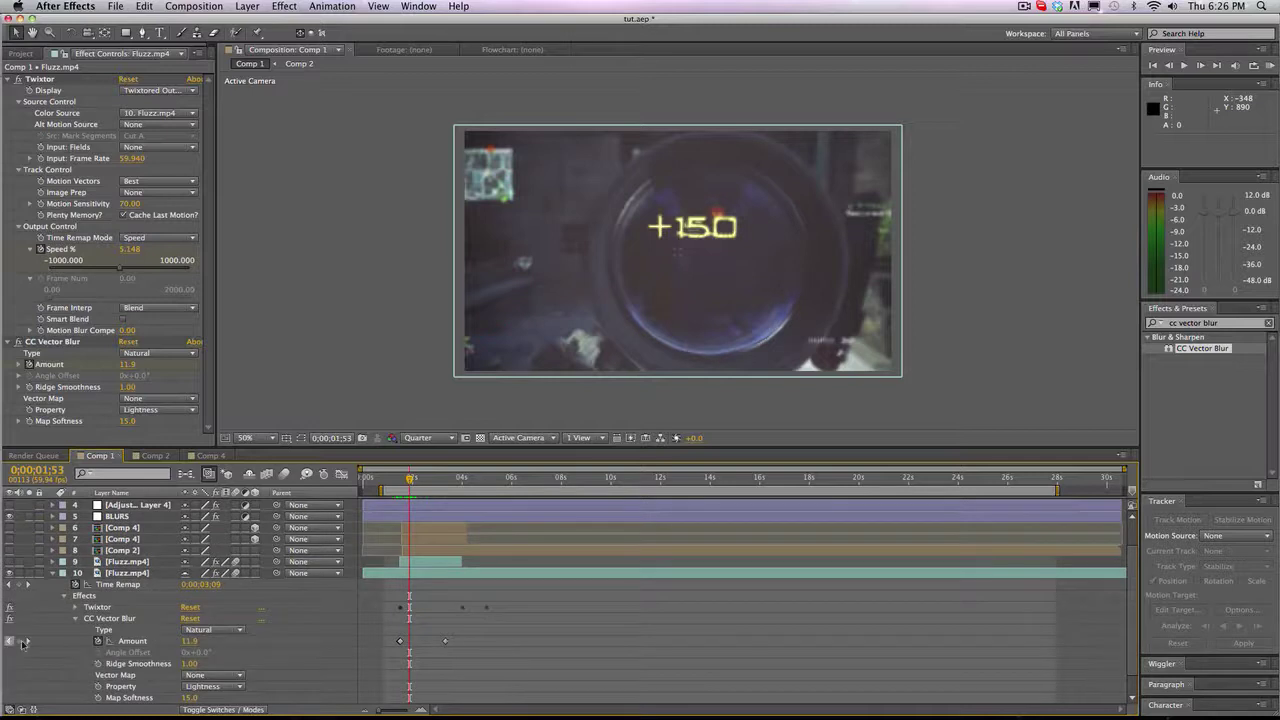
click(8, 641)
click(190, 641)
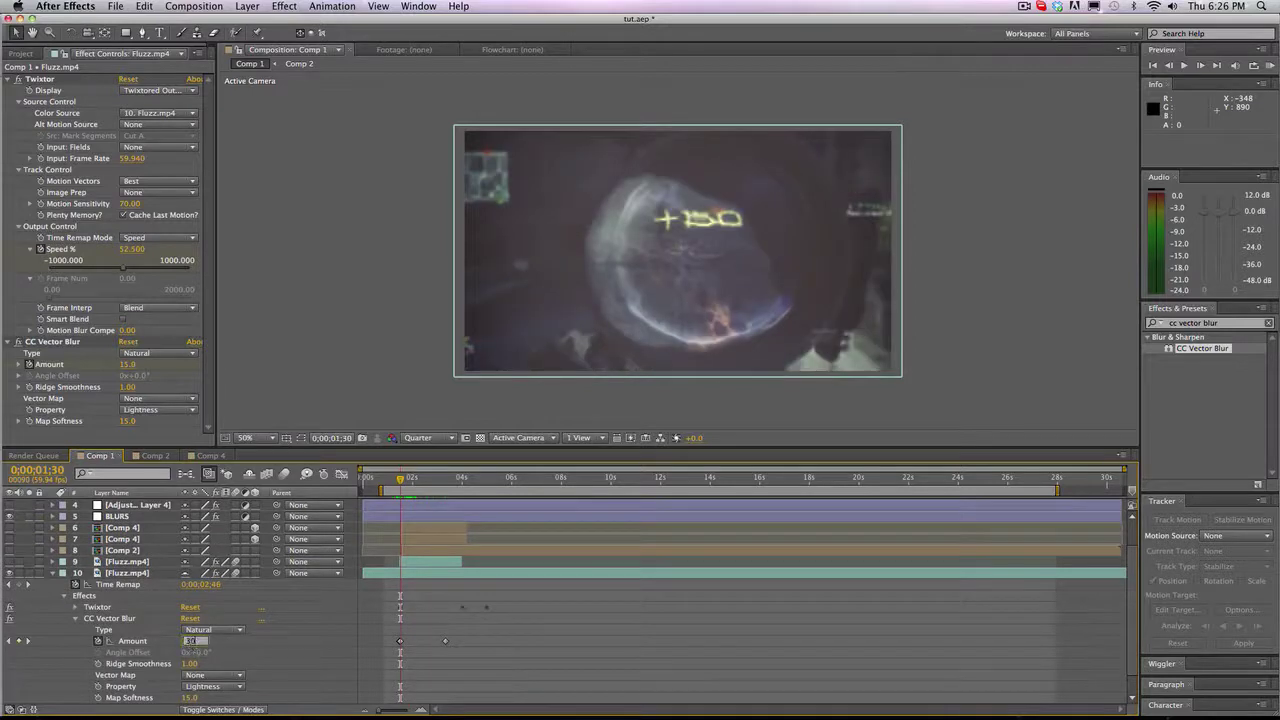
text(30)
key(Return)
- Move the work area start to 0;00;01;14, clear the effects search, and RAM-preview the transition
drag(390, 489, 445, 450)
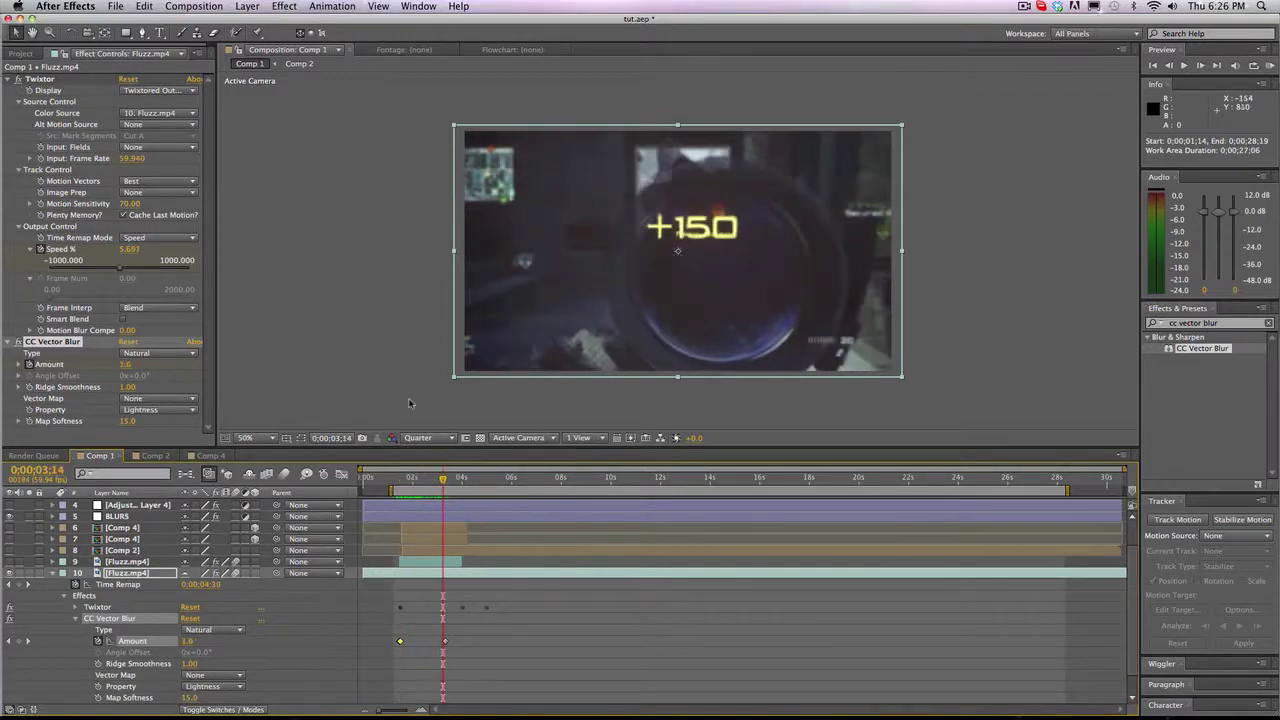
click(1135, 308)
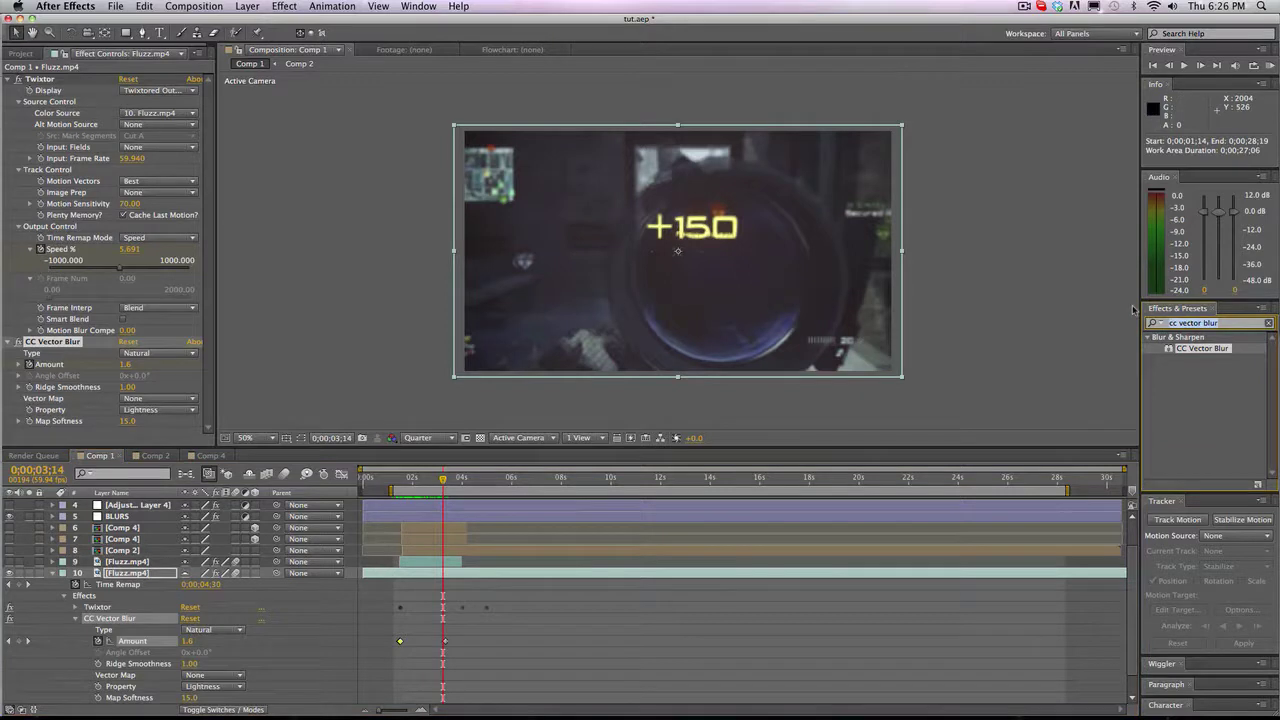
key(BackSpace)
click(1153, 322)
click(982, 260)
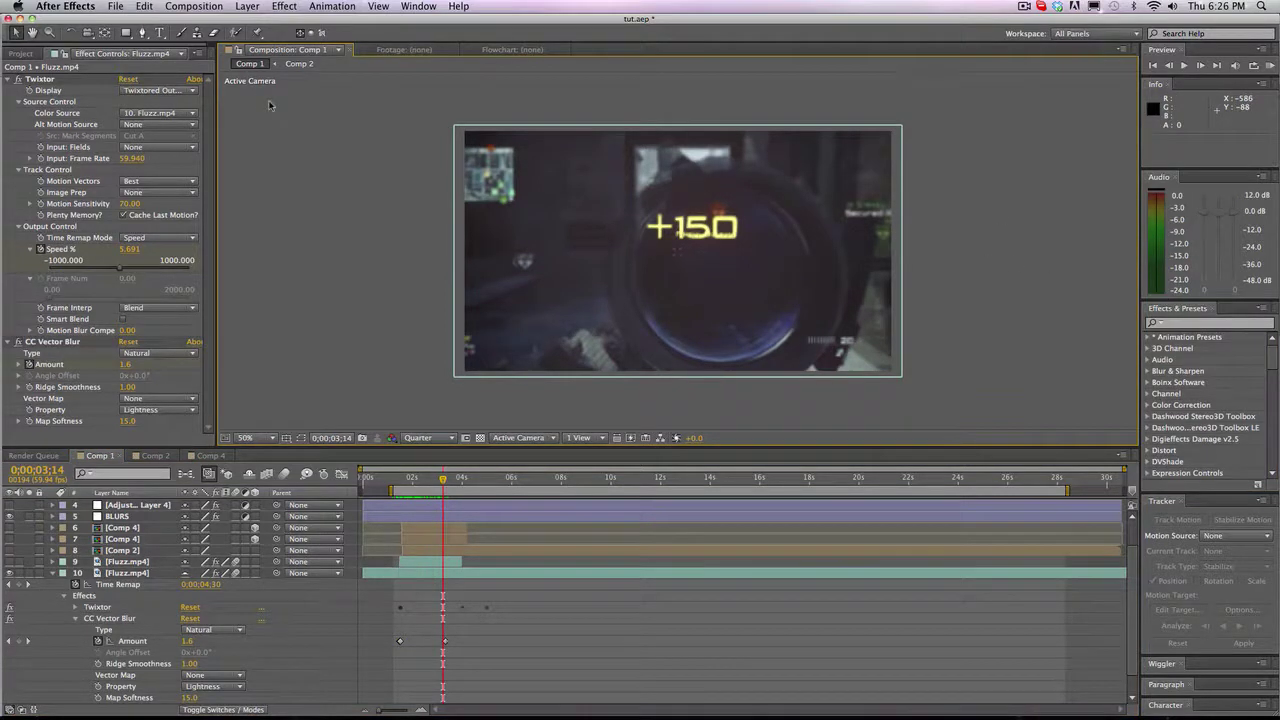
key(KP_0)
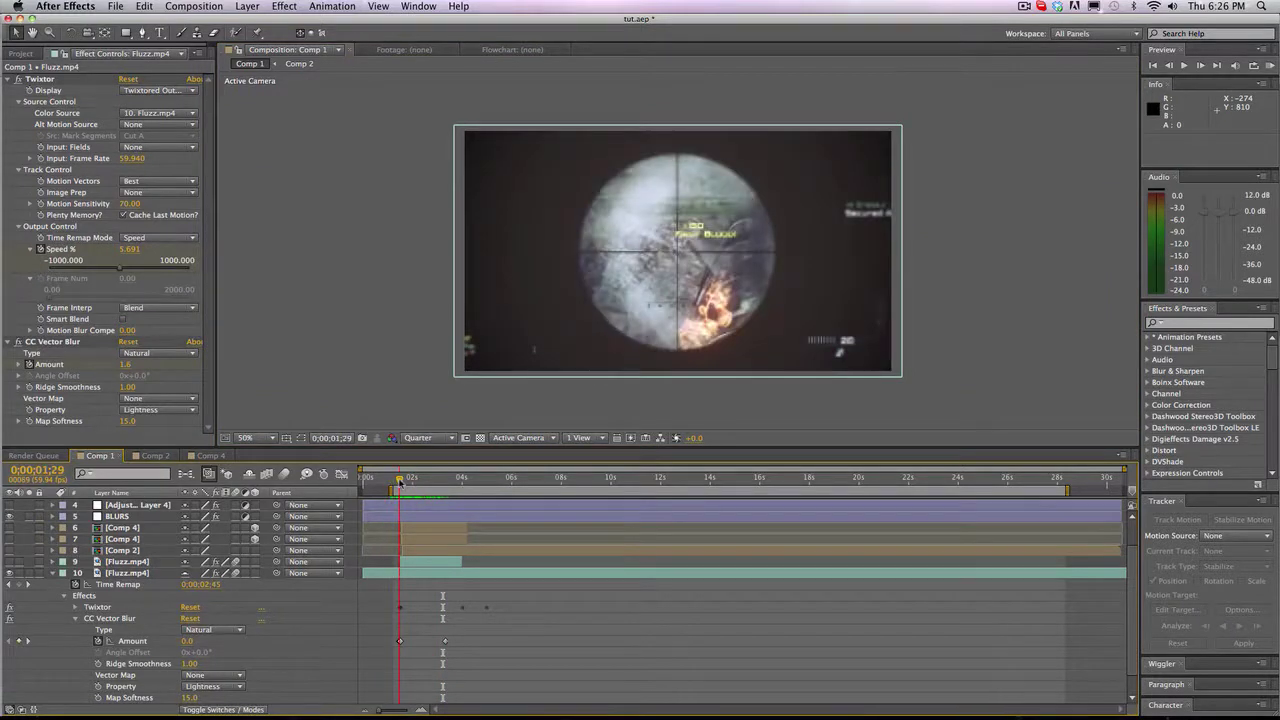
click(121, 540)
- Set the BLURS layer's Directional Blur Length to 25 at 1;30
click(117, 516)
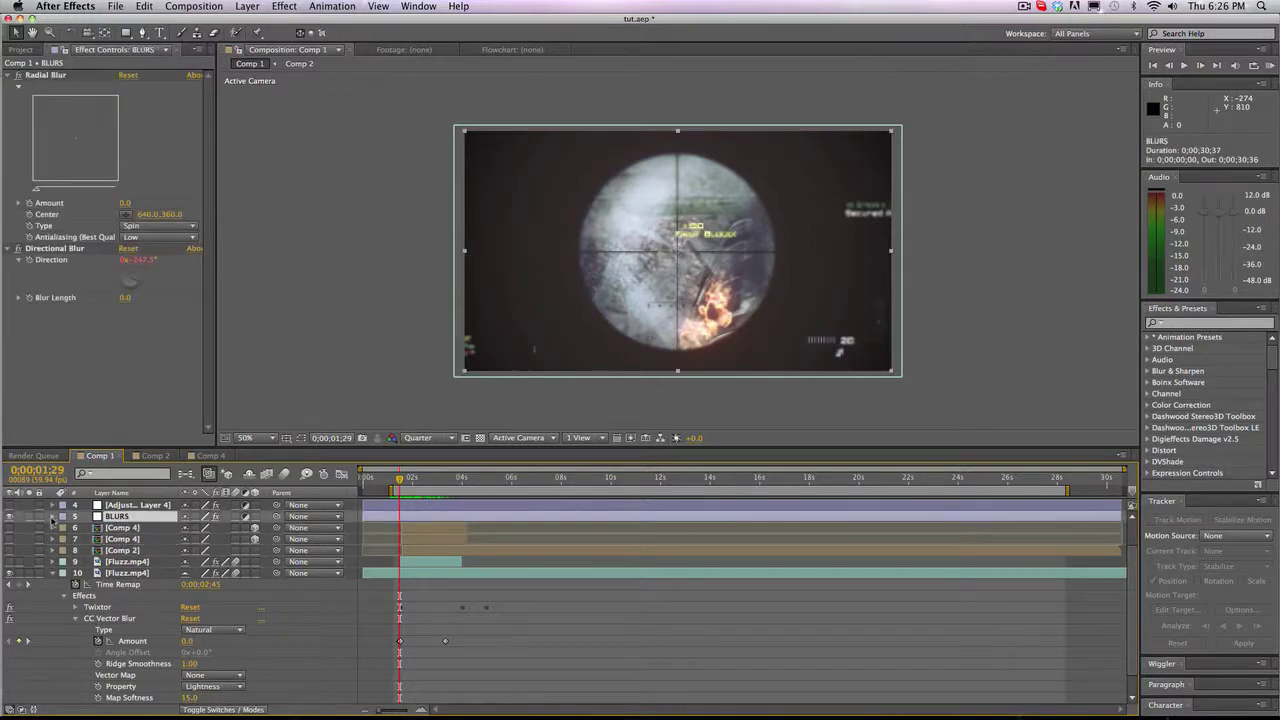
click(54, 516)
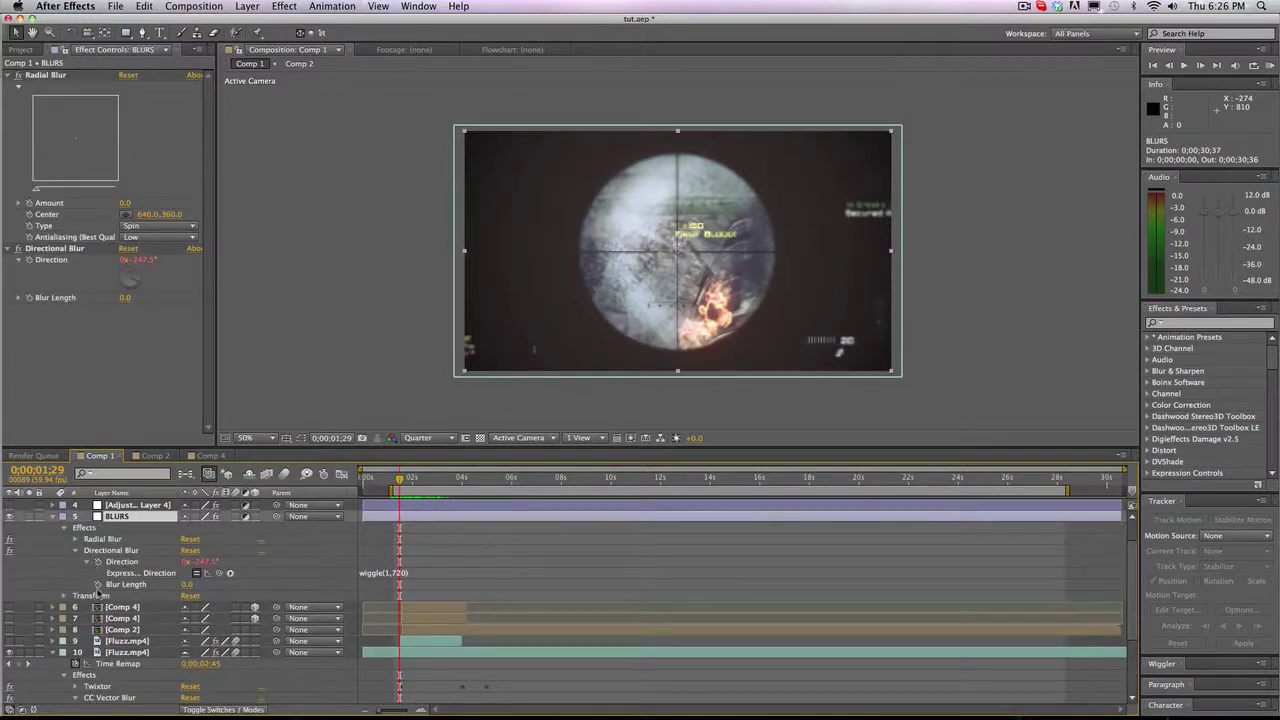
click(100, 585)
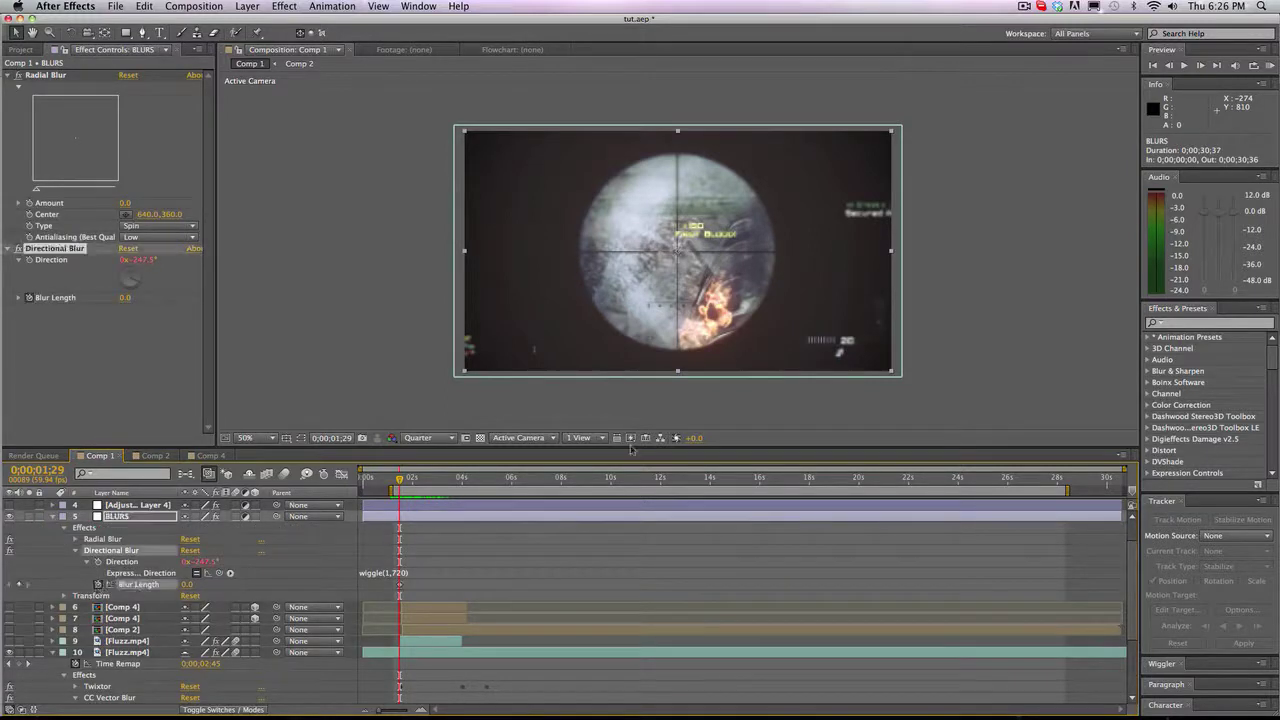
click(1200, 65)
click(191, 584)
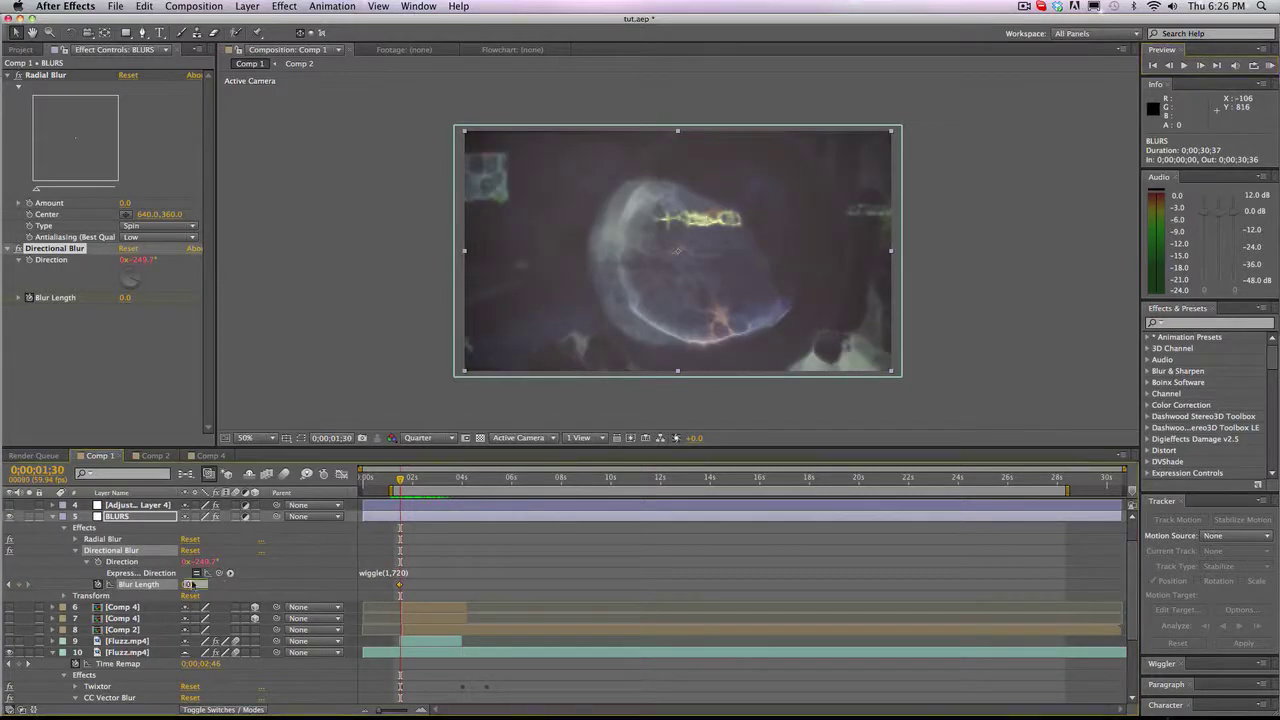
text(25)
key(Return)
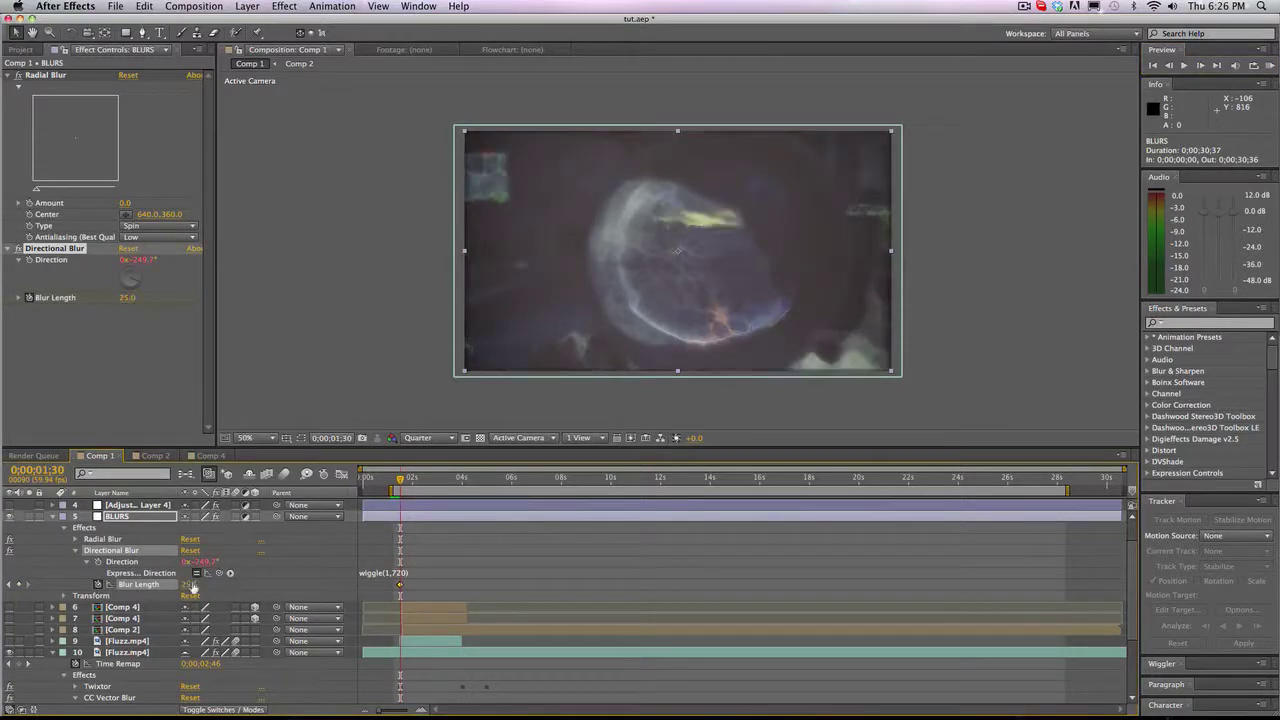
- Keyframe the Directional Blur Length back to 0 at 3;59
click(459, 479)
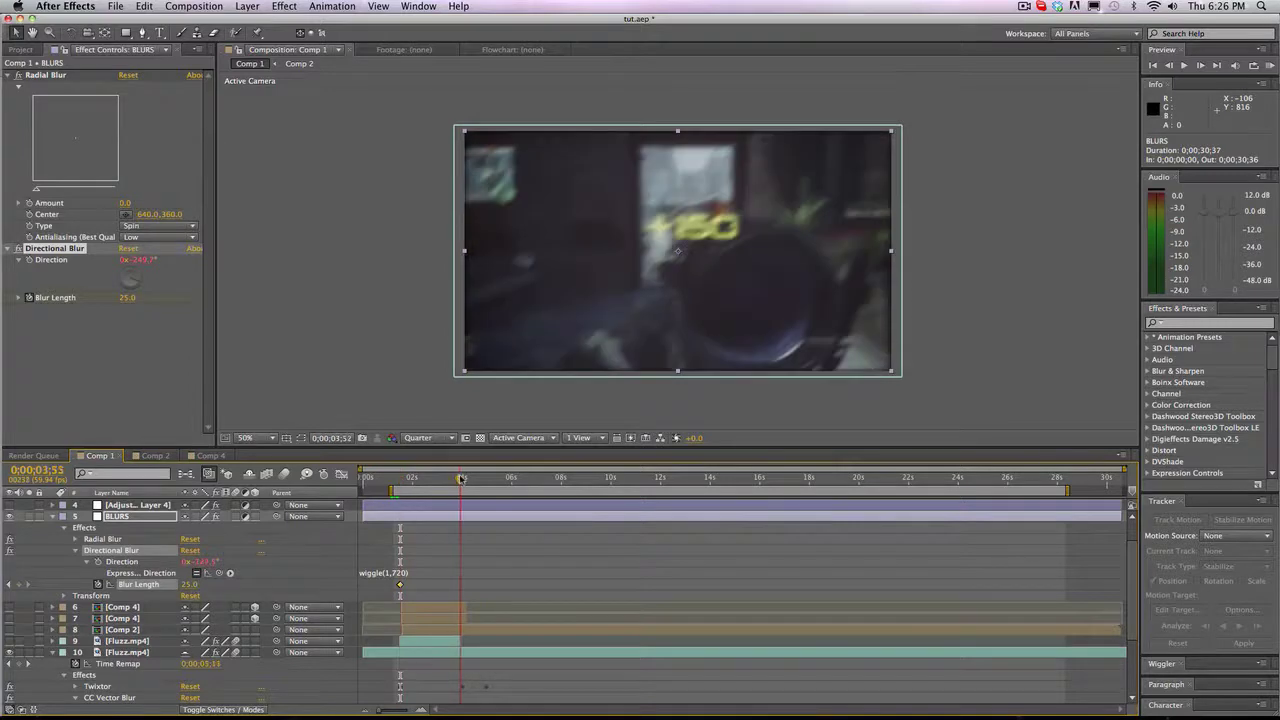
click(188, 586)
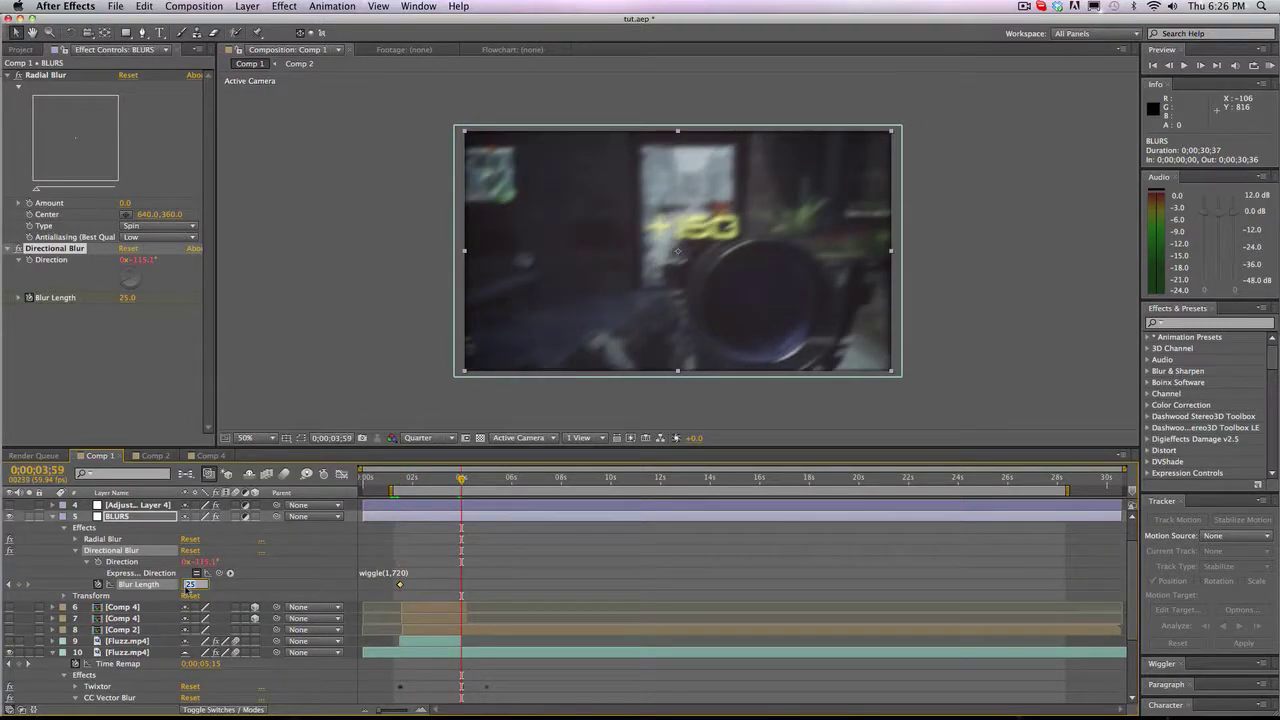
text(0)
key(Return)
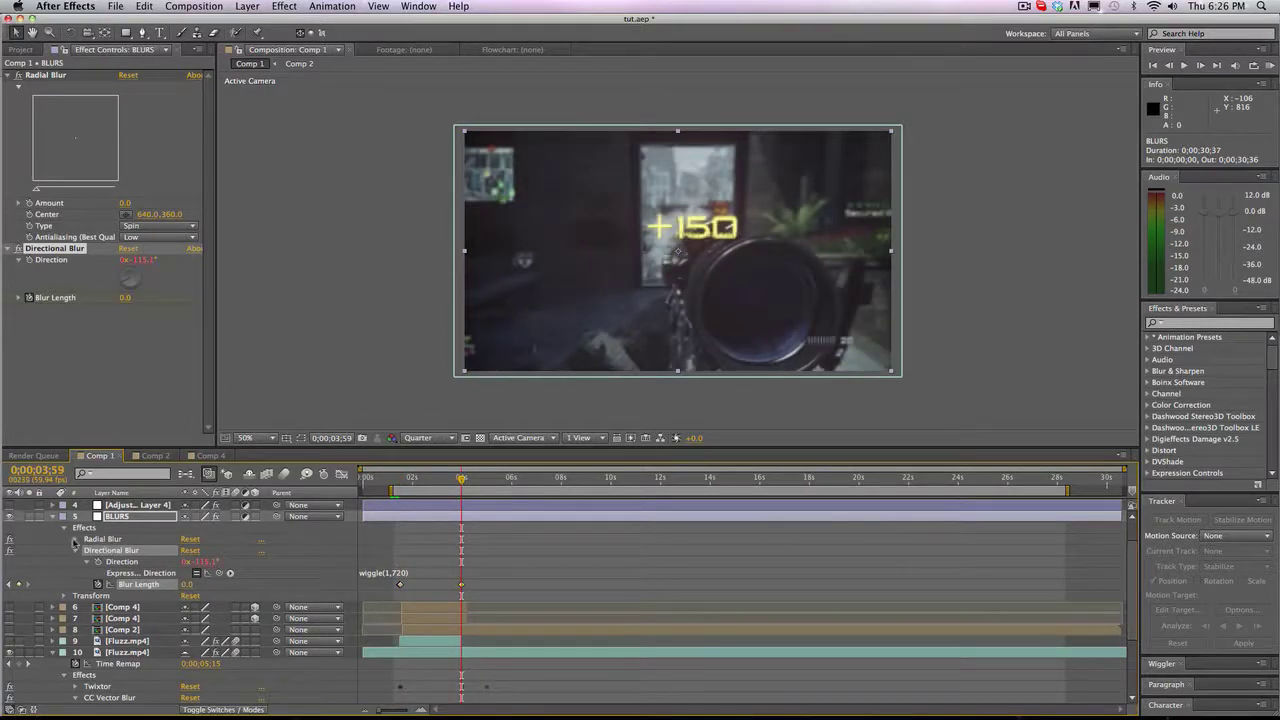
click(74, 540)
- Keyframe BLURS' Radial Blur Amount at 3;59 and set it to 15 at 1;30
click(98, 550)
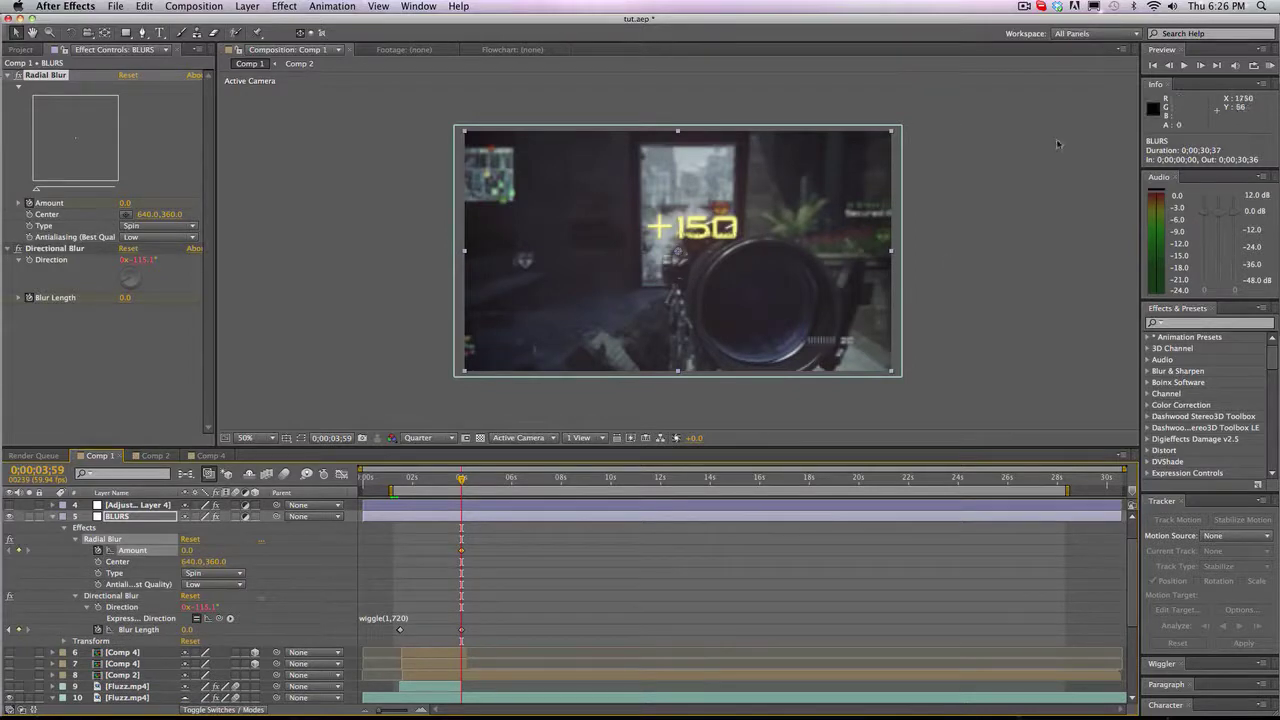
drag(413, 479, 400, 479)
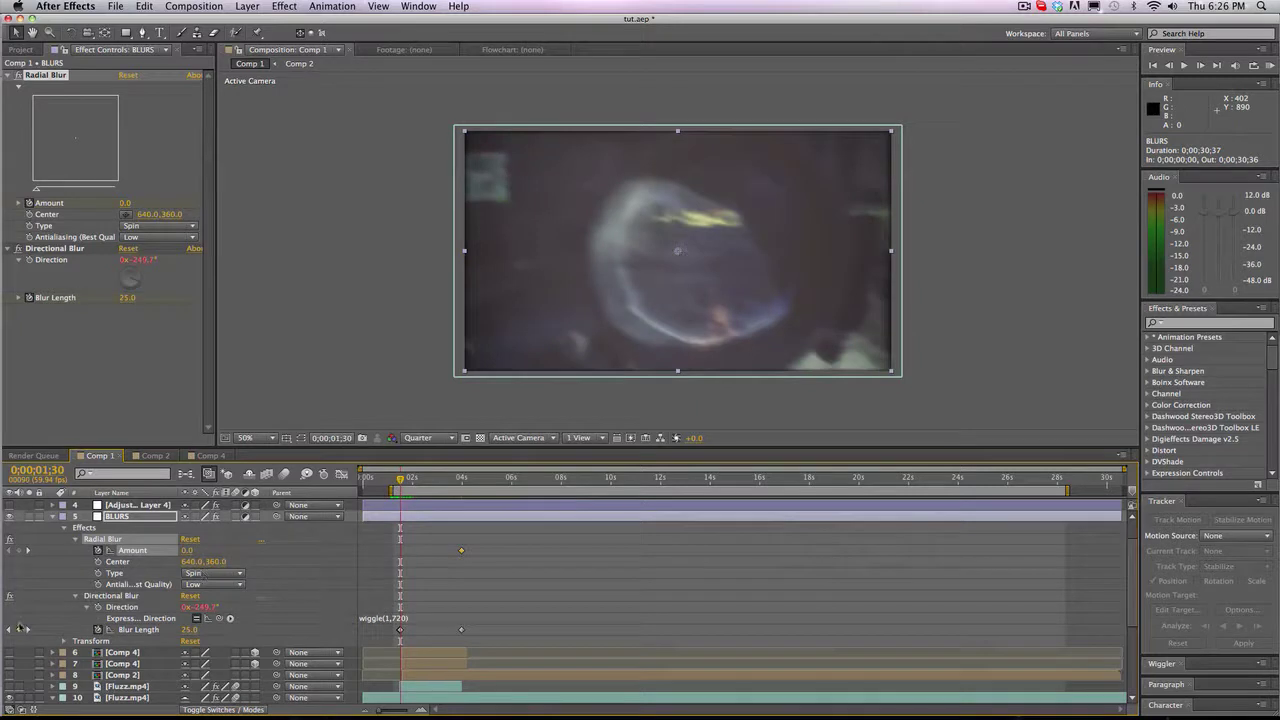
click(9, 630)
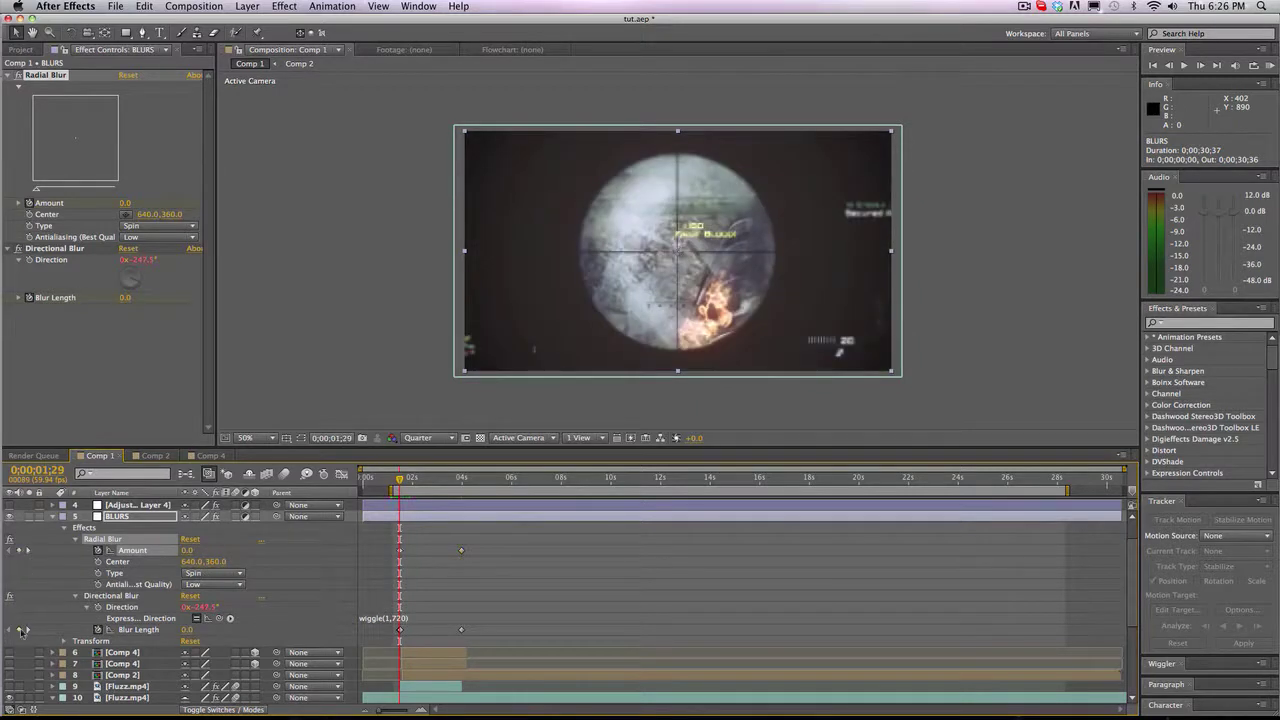
key(Page_Down)
click(186, 550)
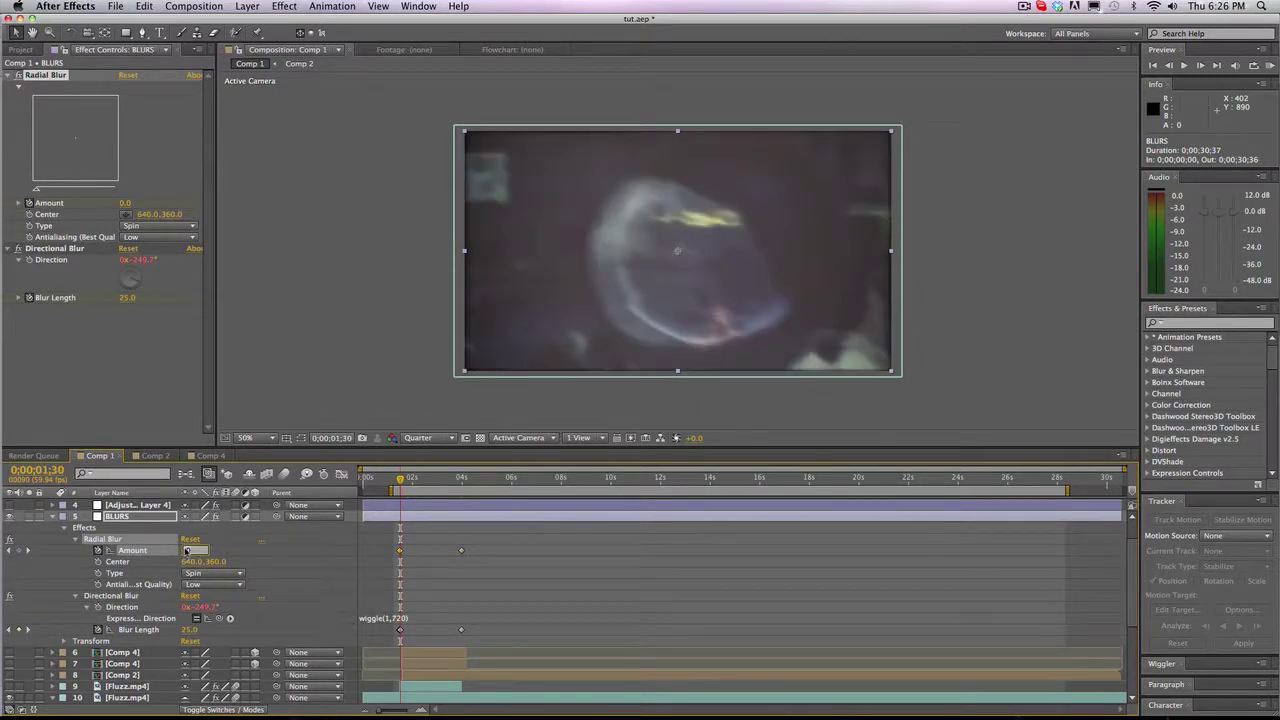
text(15)
key(Return)
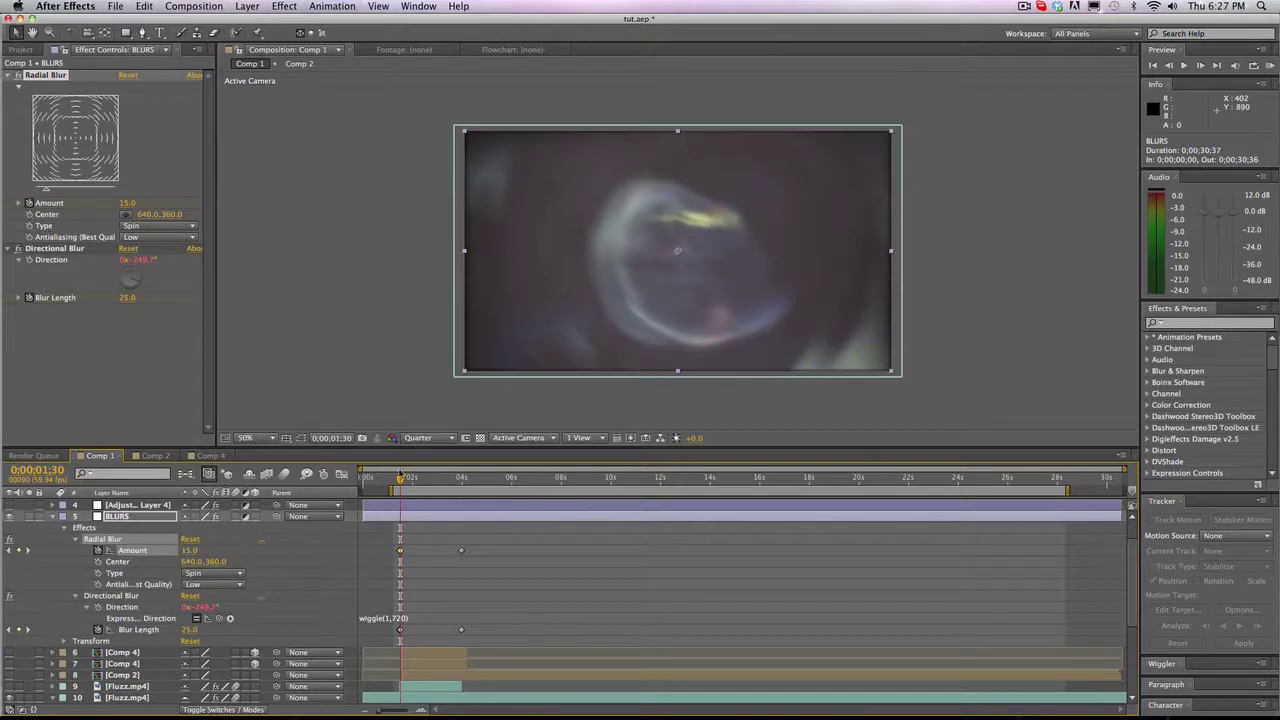
- Scrub and play back the blur transition, then select the Fluzz.mp4 clip layer
drag(400, 479, 441, 479)
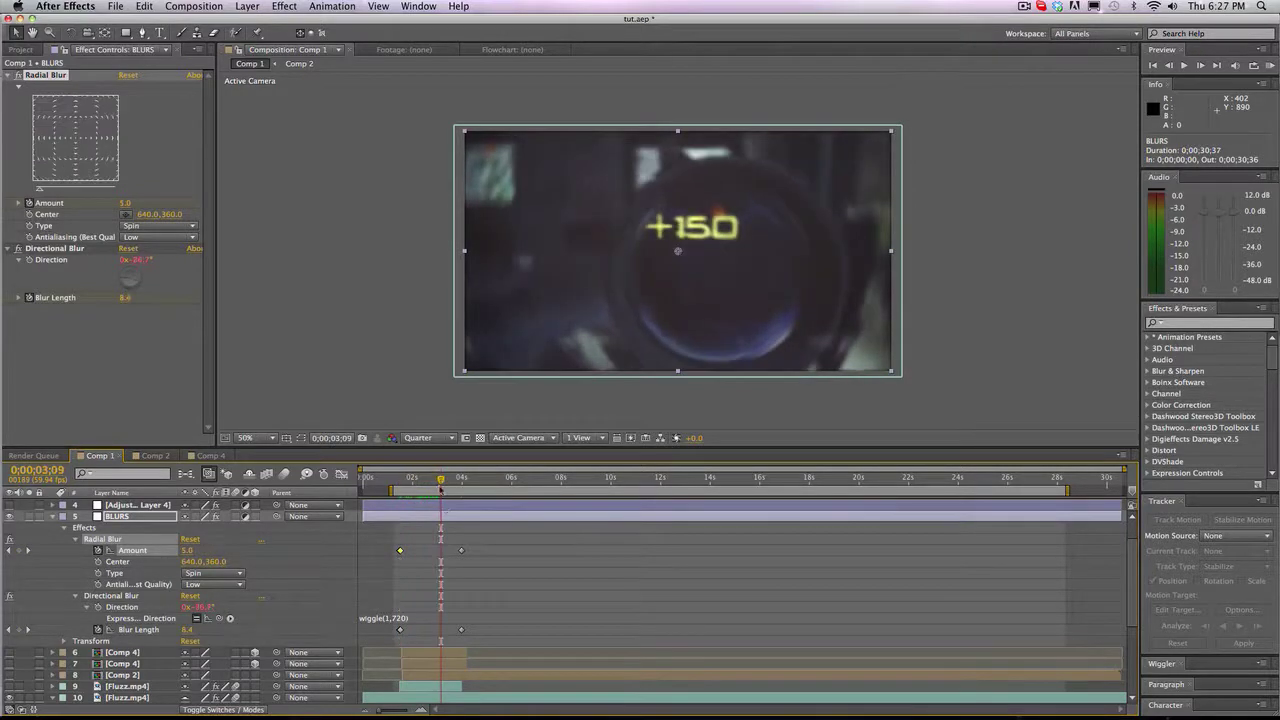
click(401, 479)
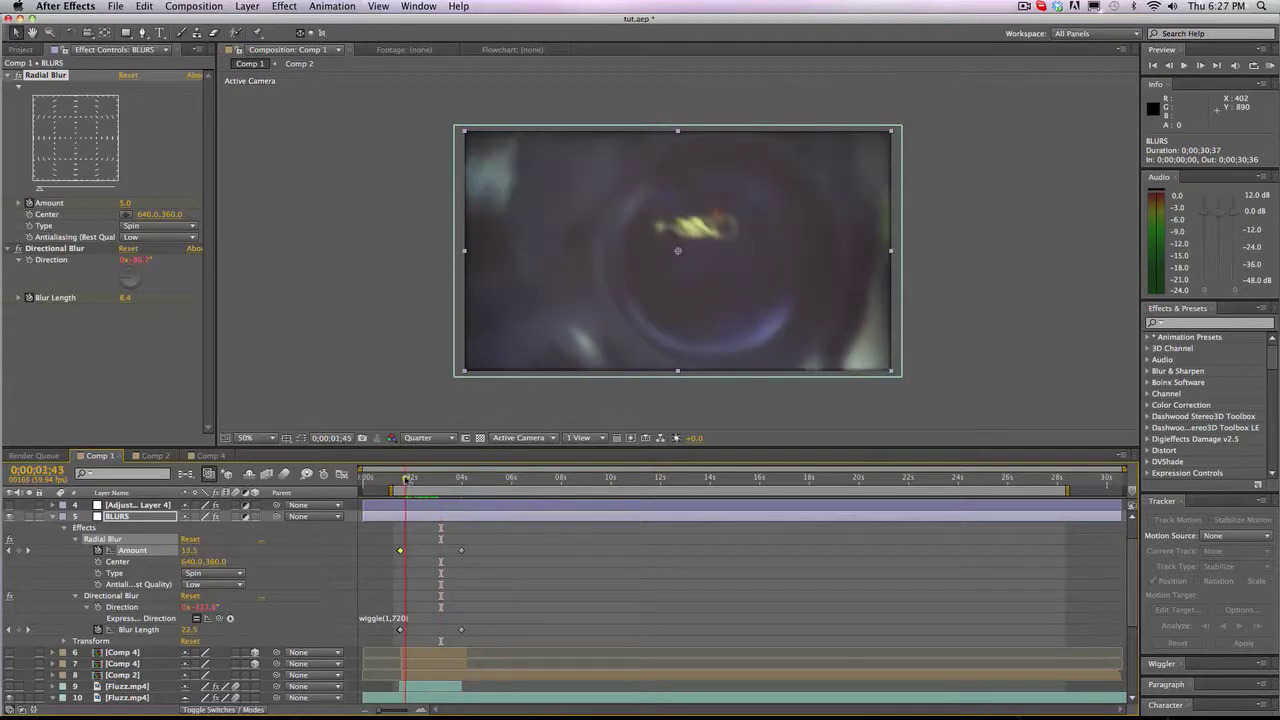
key(space)
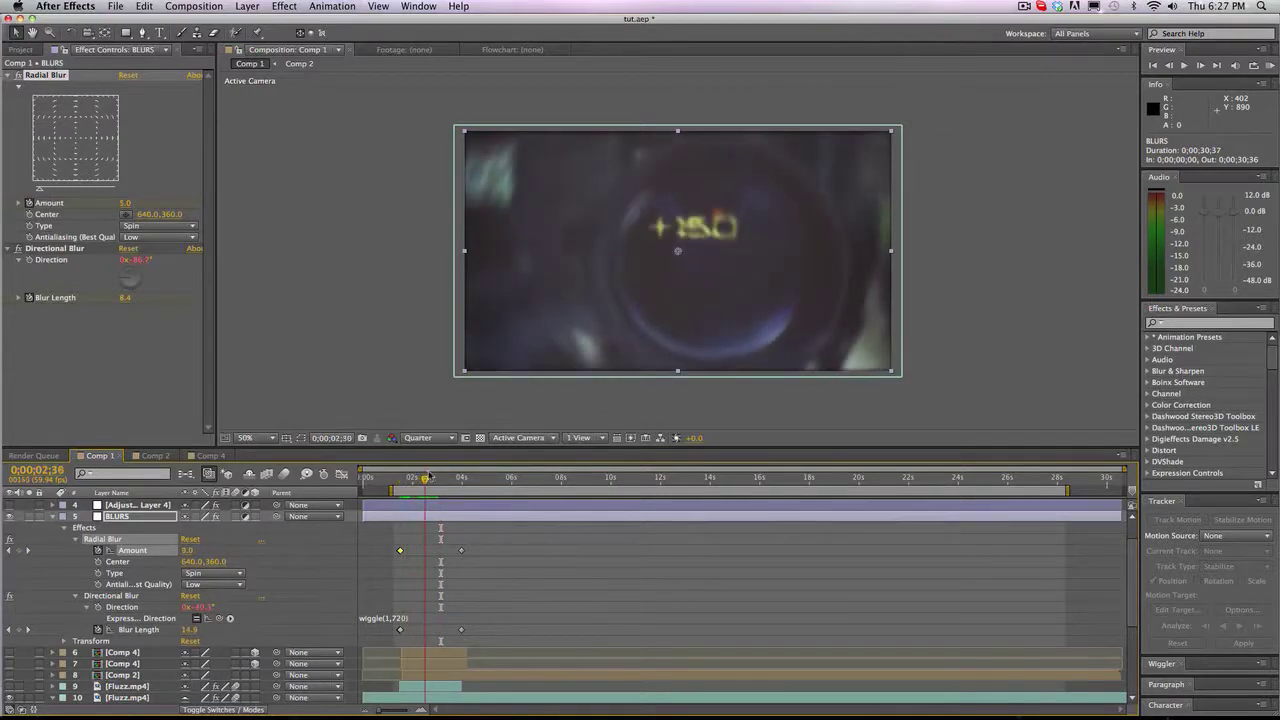
scroll(401, 541, down, 1)
scroll(401, 541, down, 5)
click(410, 551)
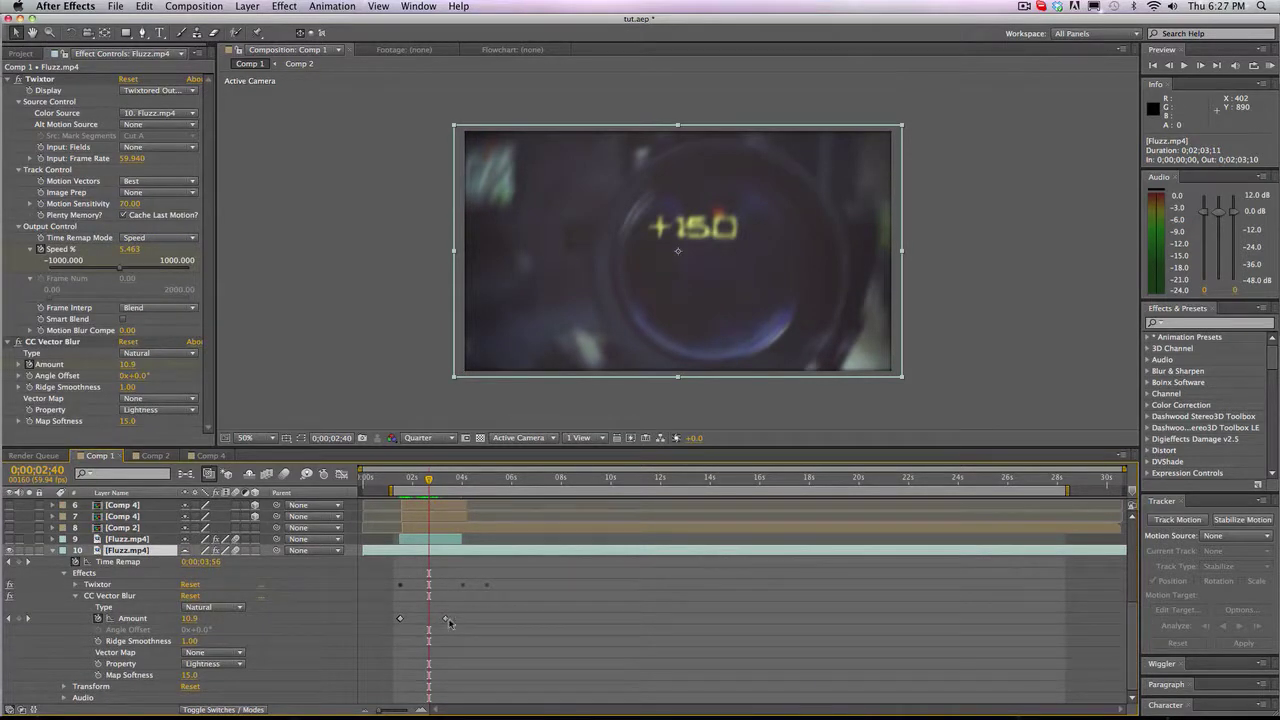
- Drag the second CC Vector Blur Amount keyframe out to 0;00;06;11 so the blur fades out more slowly
drag(446, 622, 562, 620)
drag(429, 479, 513, 478)
drag(561, 621, 515, 618)
drag(463, 479, 410, 467)
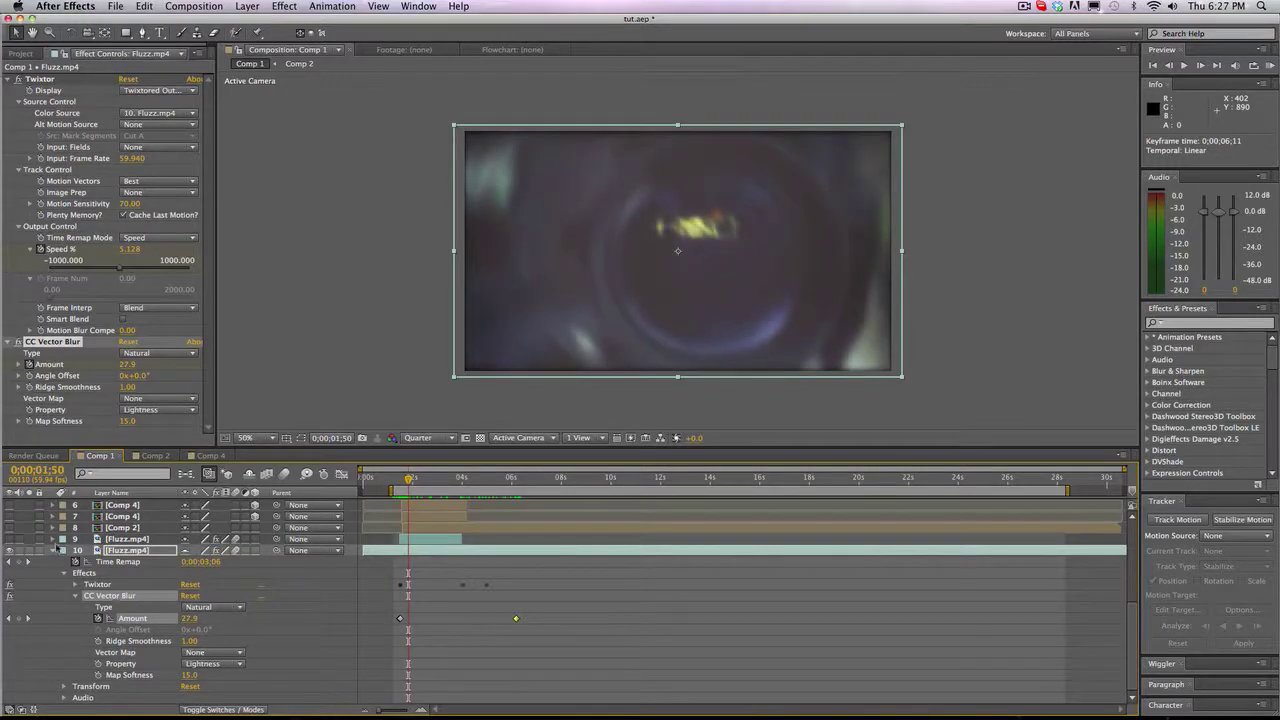
click(52, 550)
click(55, 525)
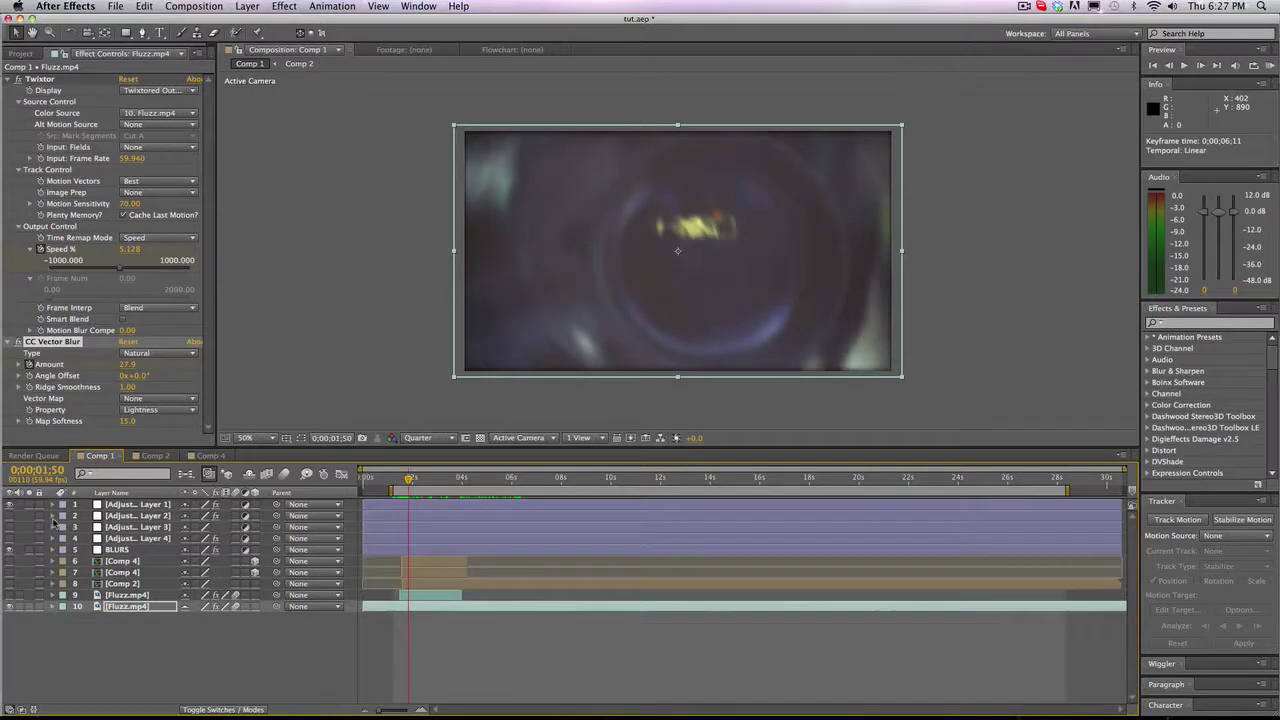
click(131, 685)
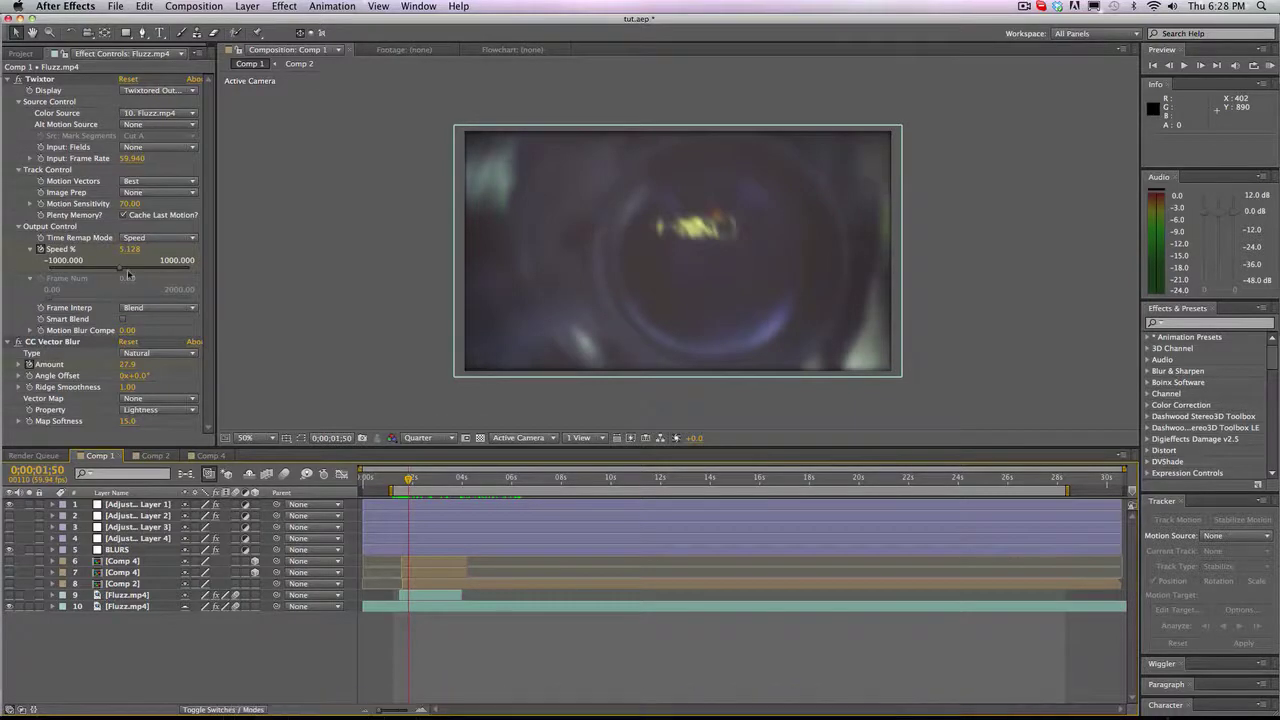
drag(408, 482, 479, 472)
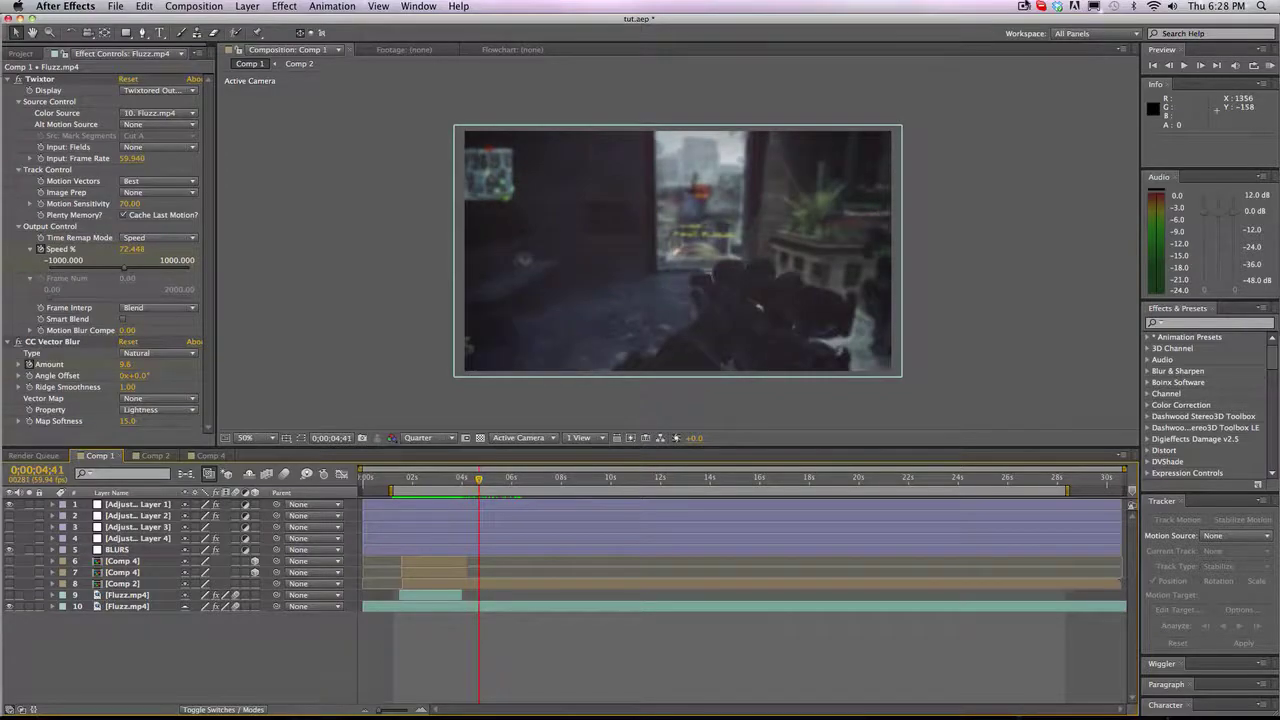